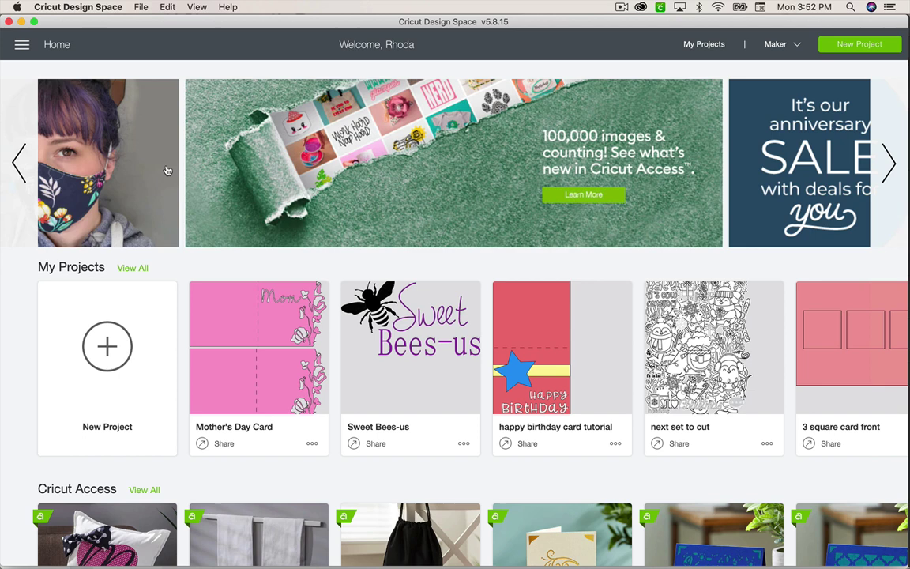
# Step: Start a new project and replace the unsaved one with a blank Untitled canvas
pyautogui.click(109, 346)
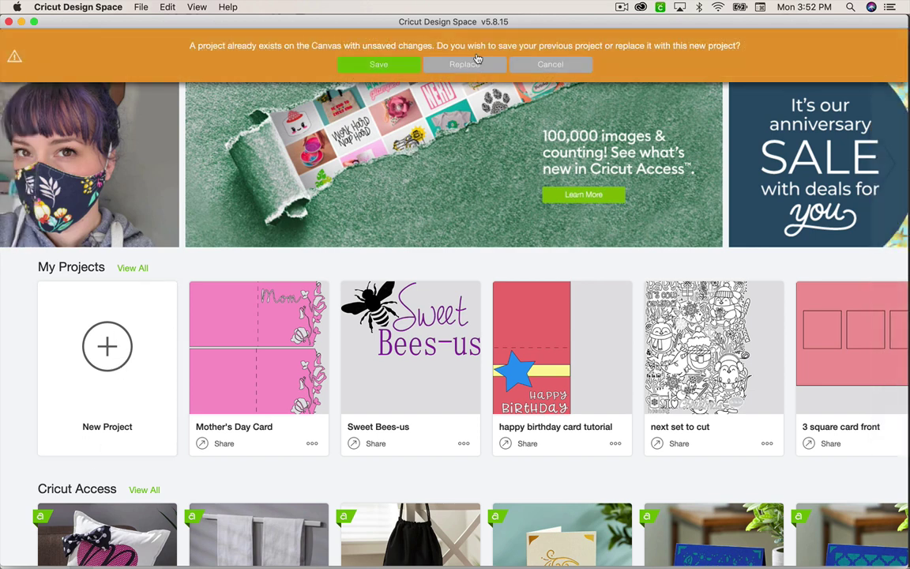
pyautogui.click(447, 65)
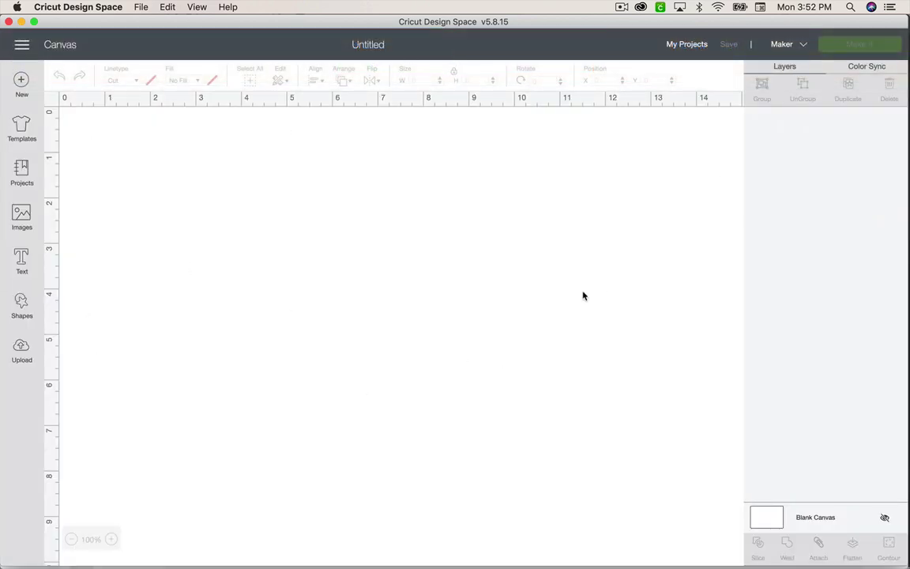
# Step: Add an empty Cricut Sans Regular size-72 text box to the canvas, then bring the shapes back up
pyautogui.click(22, 303)
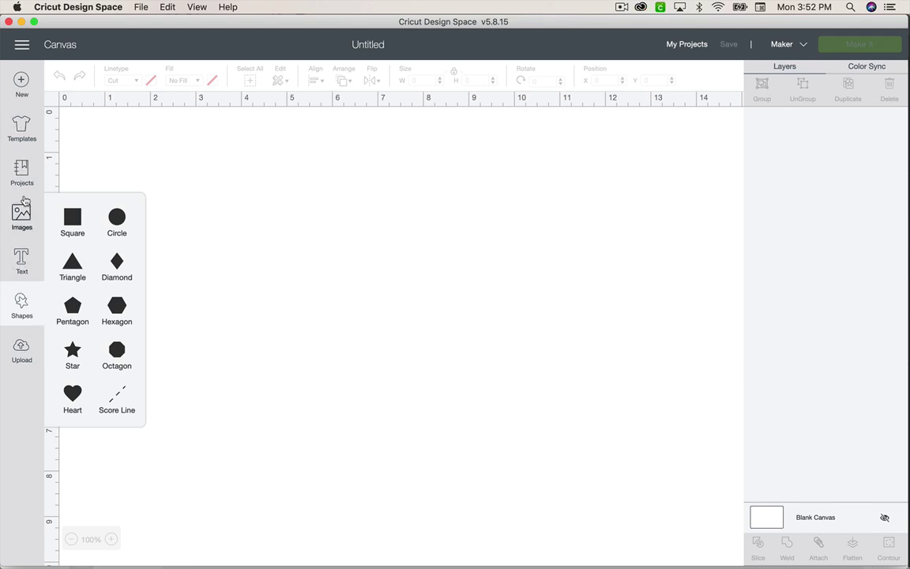
pyautogui.click(21, 261)
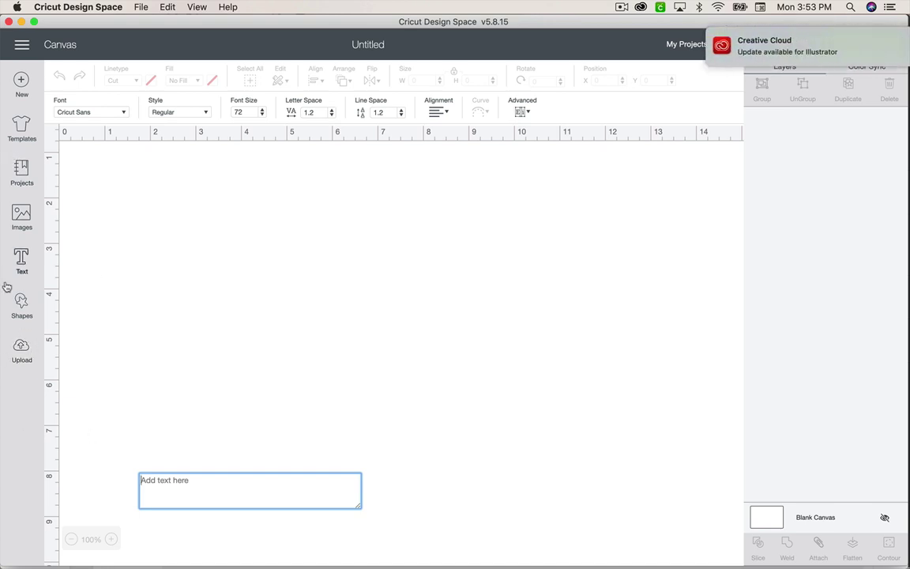
pyautogui.click(21, 304)
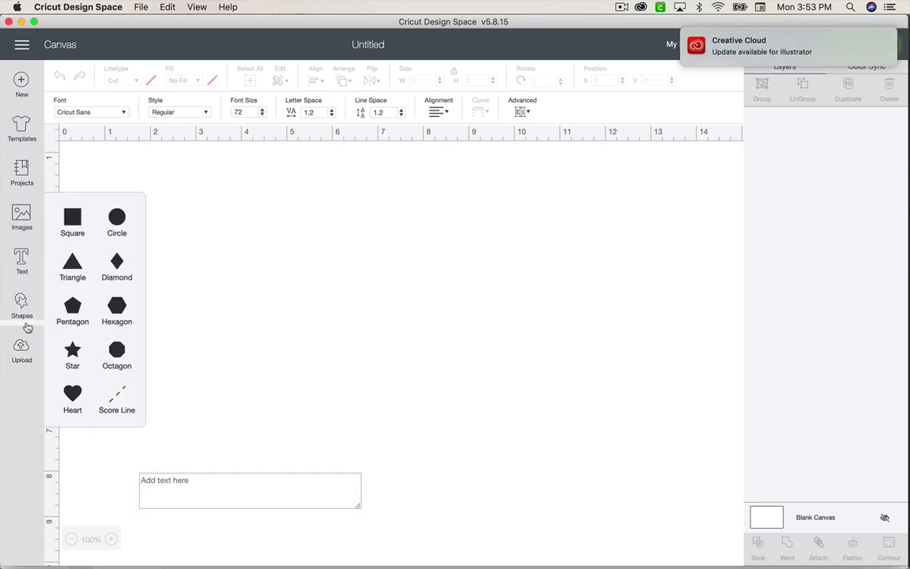
# Step: Add a square, unlock its proportions, size it 4.5 × 5.5 inches and move it right
pyautogui.click(72, 219)
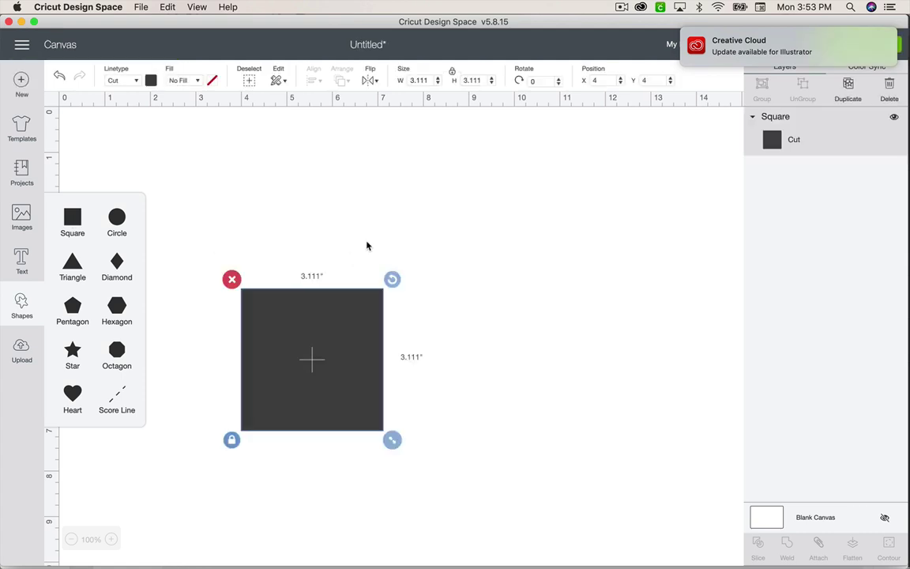
pyautogui.click(453, 72)
pyautogui.click(414, 82)
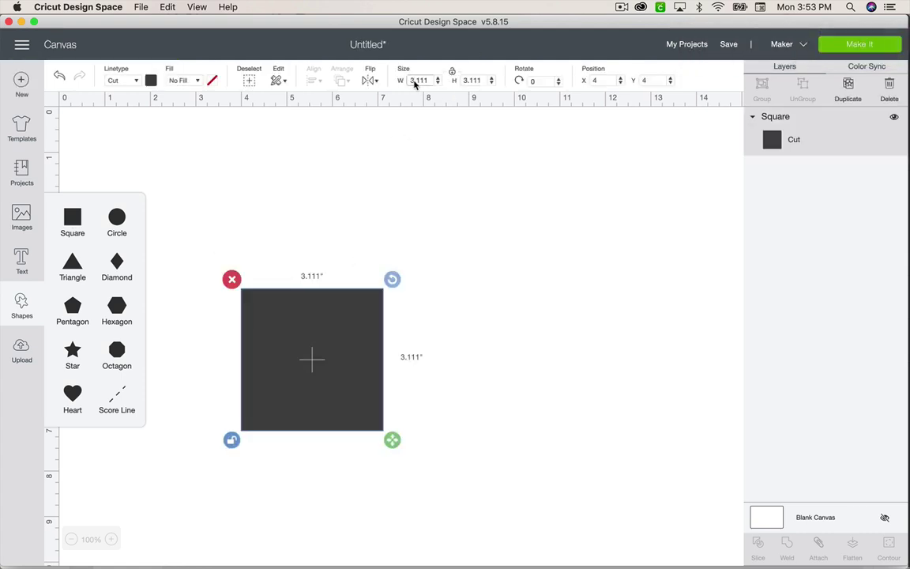
pyautogui.write('4.5')
pyautogui.press('Tab')
pyautogui.write('5')
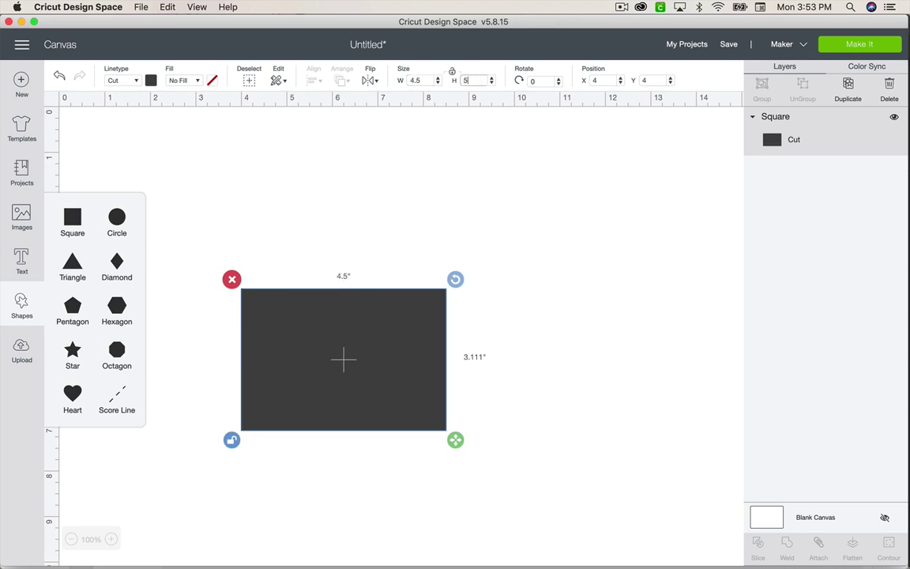
pyautogui.write('.5')
pyautogui.press('Return')
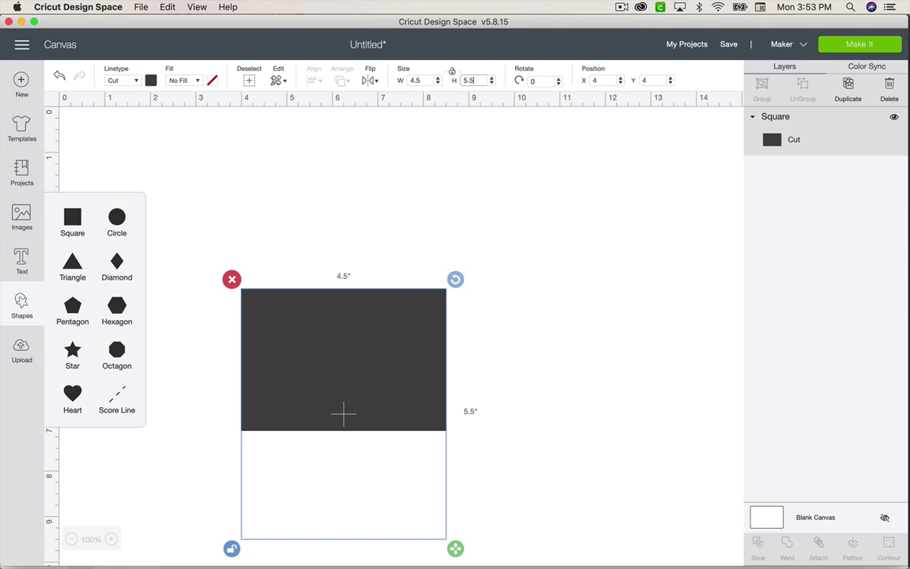
pyautogui.moveTo(380, 315); pyautogui.dragTo(654, 333)
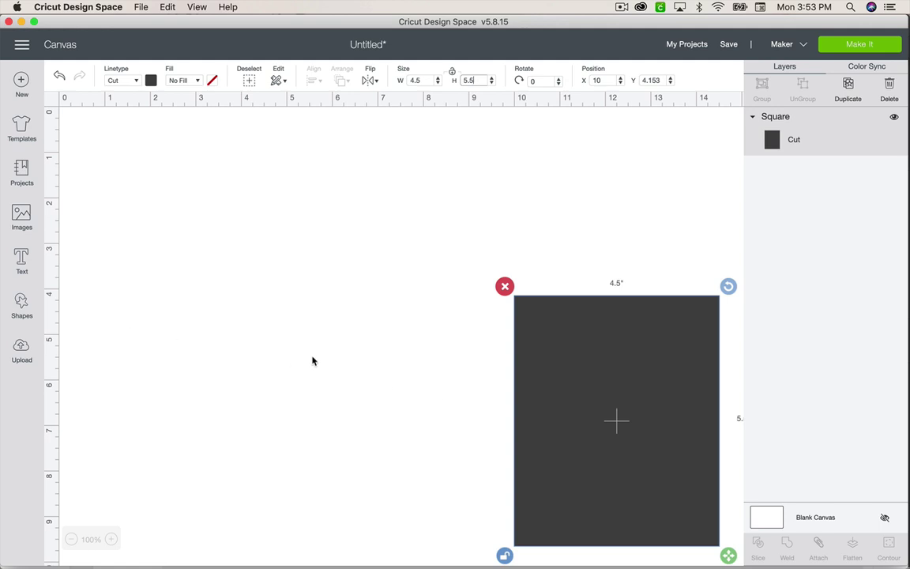
# Step: Add a circle sized 1.85 inches and colour it orange
pyautogui.click(19, 294)
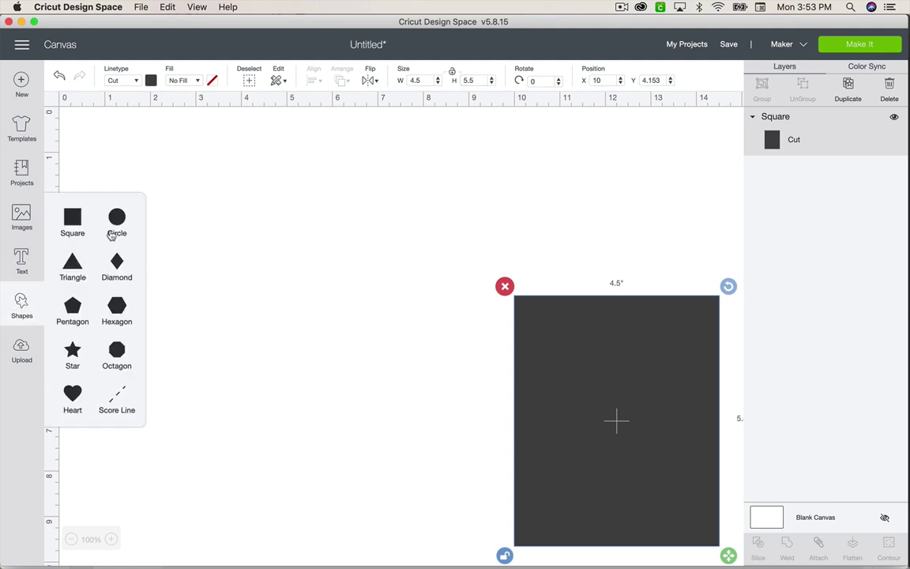
pyautogui.click(107, 199)
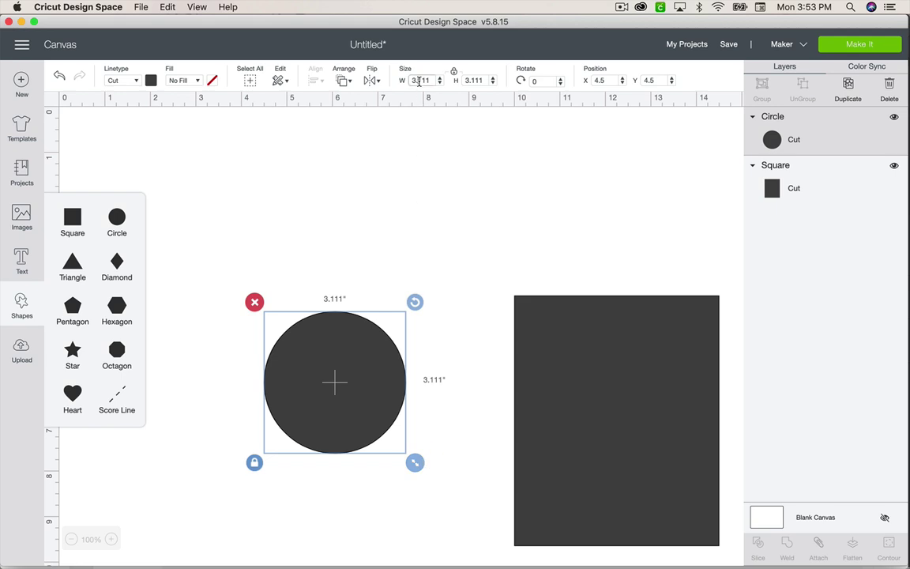
pyautogui.moveTo(412, 80); pyautogui.dragTo(431, 81)
pyautogui.write('1.85')
pyautogui.press('Return')
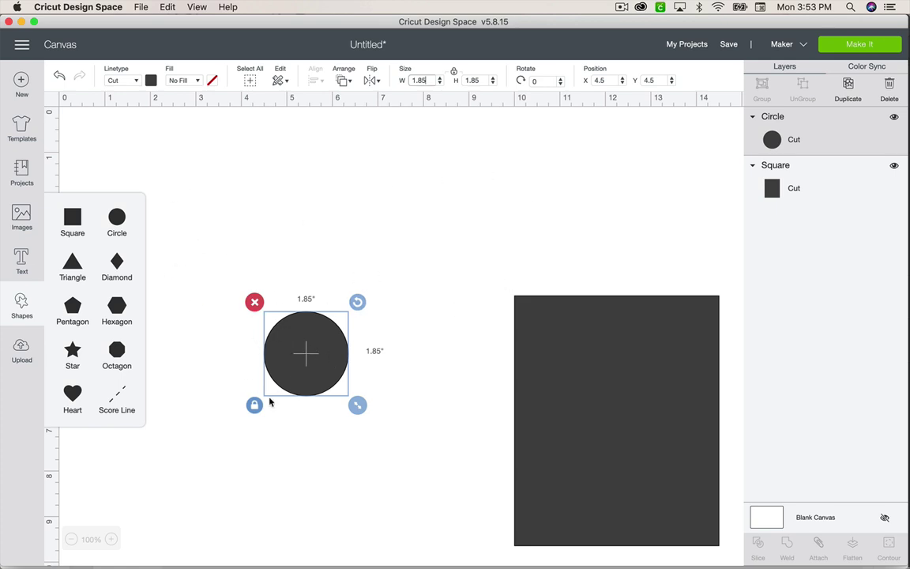
pyautogui.click(149, 81)
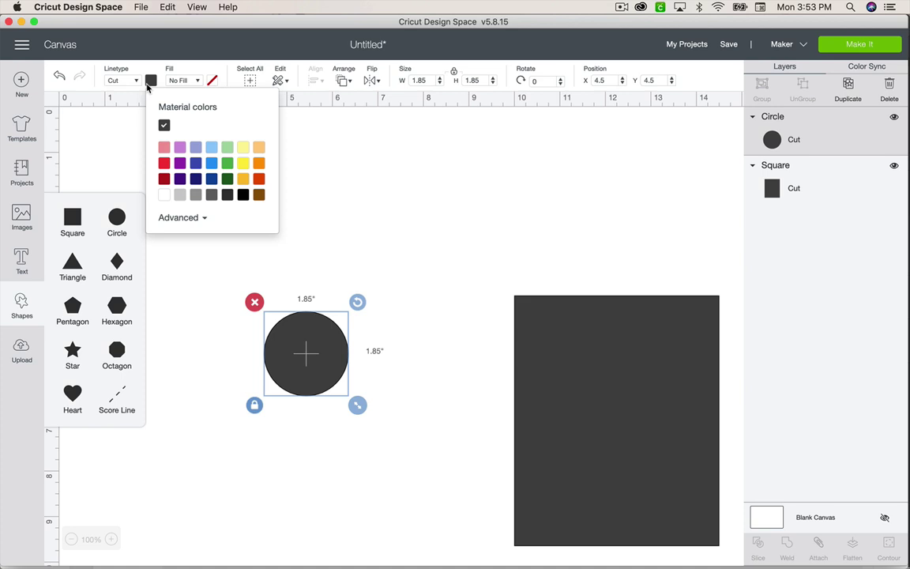
pyautogui.click(258, 163)
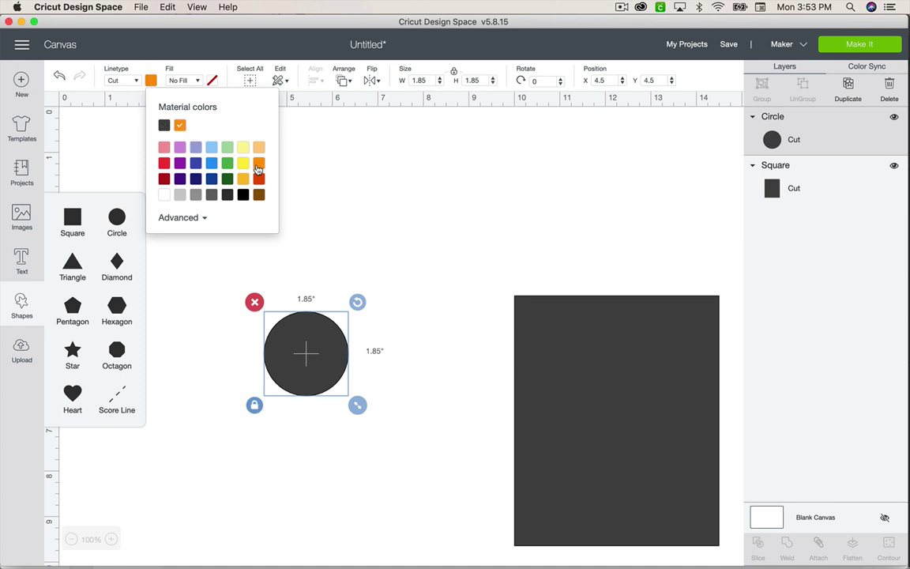
pyautogui.click(201, 526)
# Step: Make two copies of the orange circle and line all three along the rectangle's top
pyautogui.moveTo(317, 374); pyautogui.dragTo(301, 287)
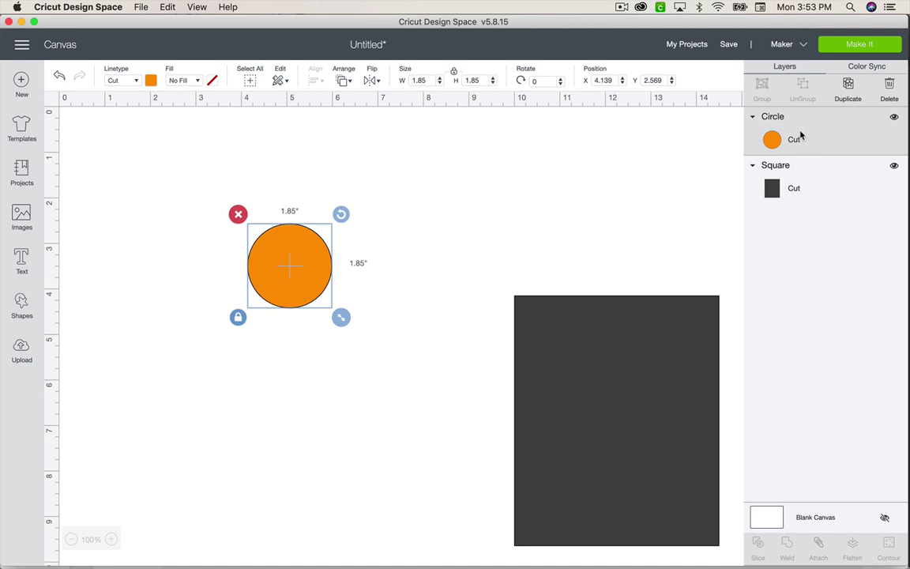
pyautogui.click(846, 89)
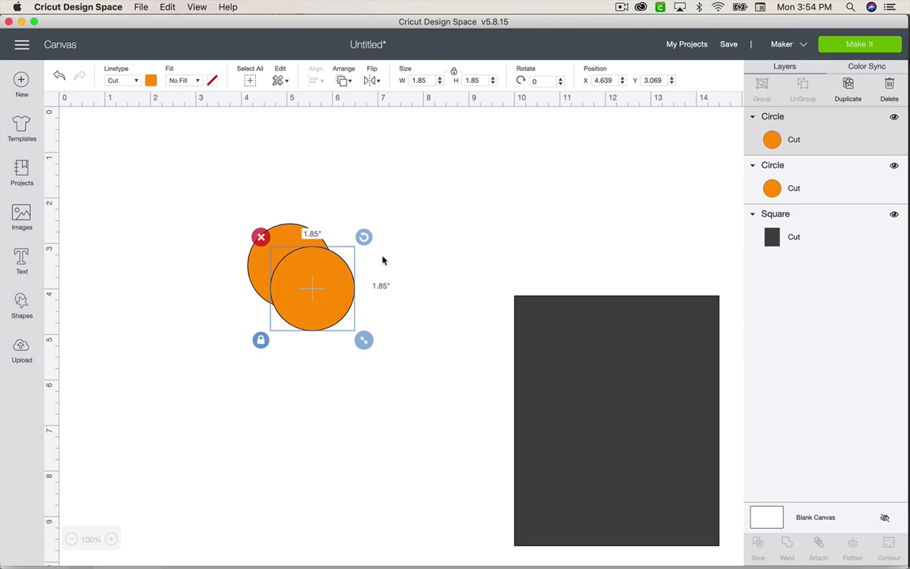
pyautogui.press('super+d')
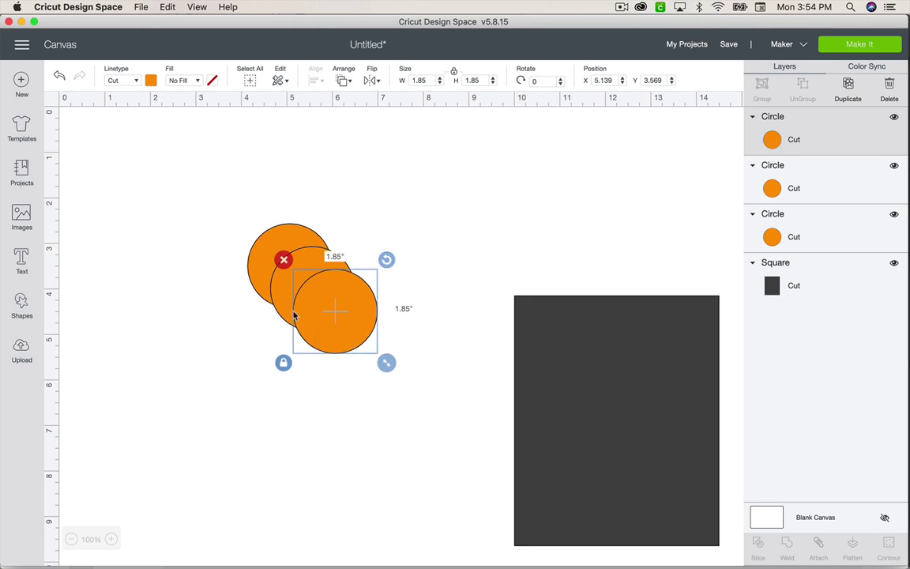
pyautogui.moveTo(354, 329); pyautogui.dragTo(705, 350)
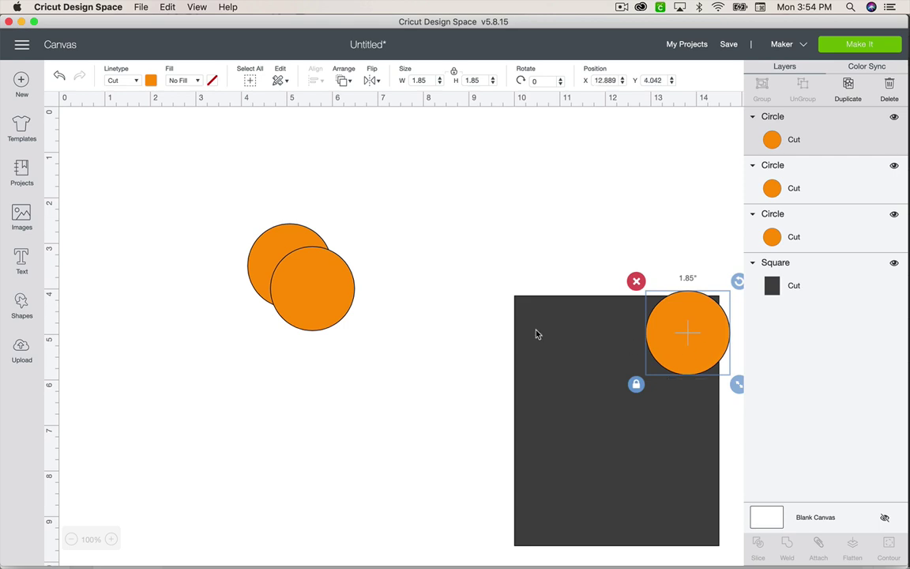
pyautogui.moveTo(270, 239); pyautogui.dragTo(522, 311)
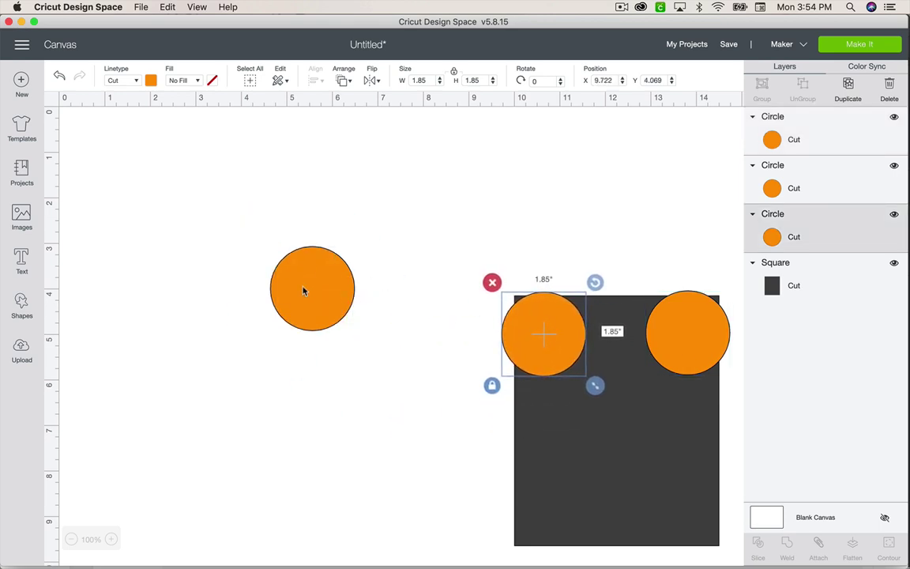
pyautogui.moveTo(305, 291); pyautogui.dragTo(609, 335)
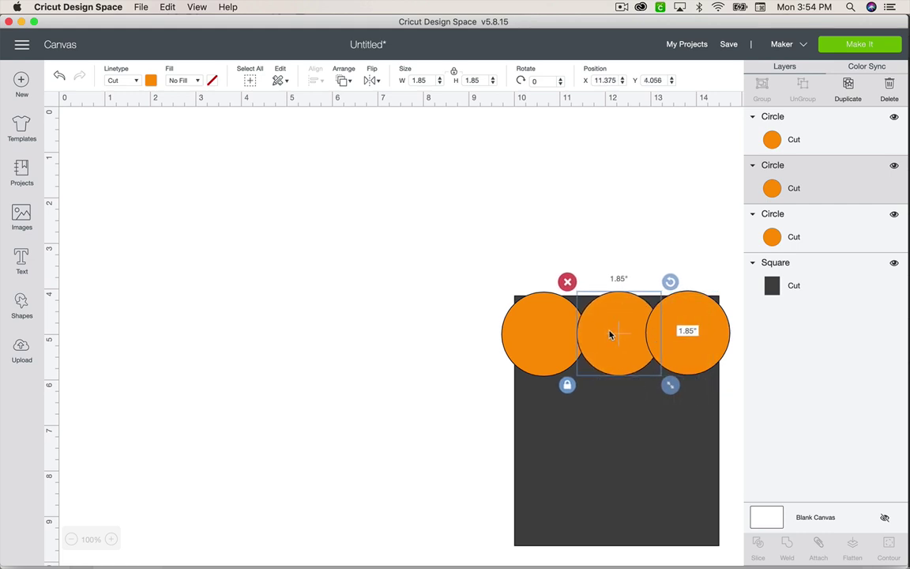
# Step: Move the three circles to the upper left and lower the middle one slightly
pyautogui.keyDown('shift'); pyautogui.click(548, 345); pyautogui.keyUp('shift')
pyautogui.keyDown('shift'); pyautogui.click(680, 339); pyautogui.keyUp('shift')
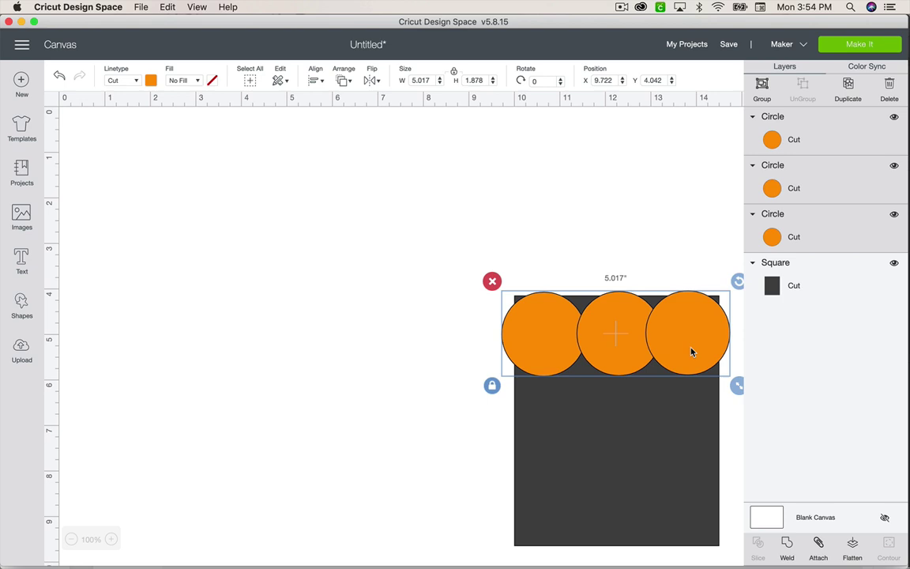
pyautogui.moveTo(691, 352); pyautogui.dragTo(387, 246)
pyautogui.click(328, 328)
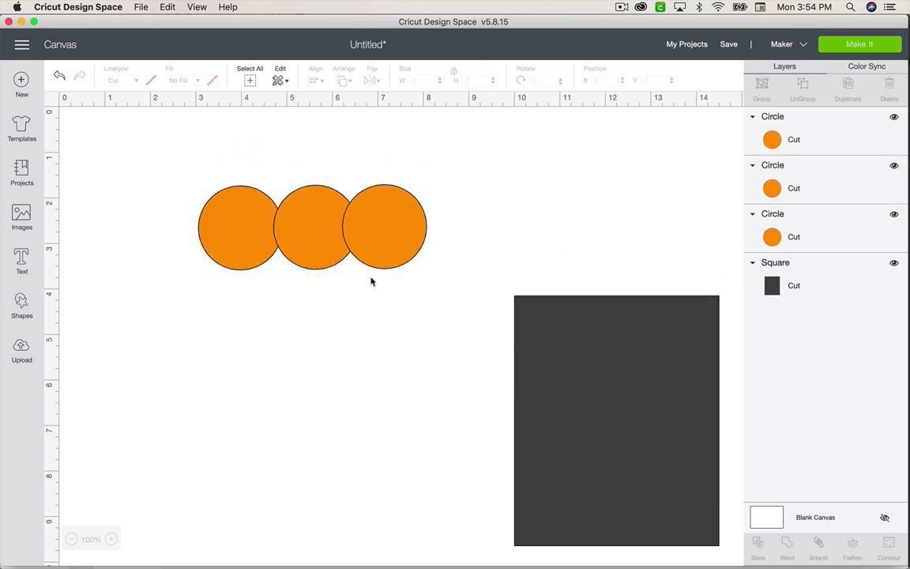
pyautogui.click(324, 250)
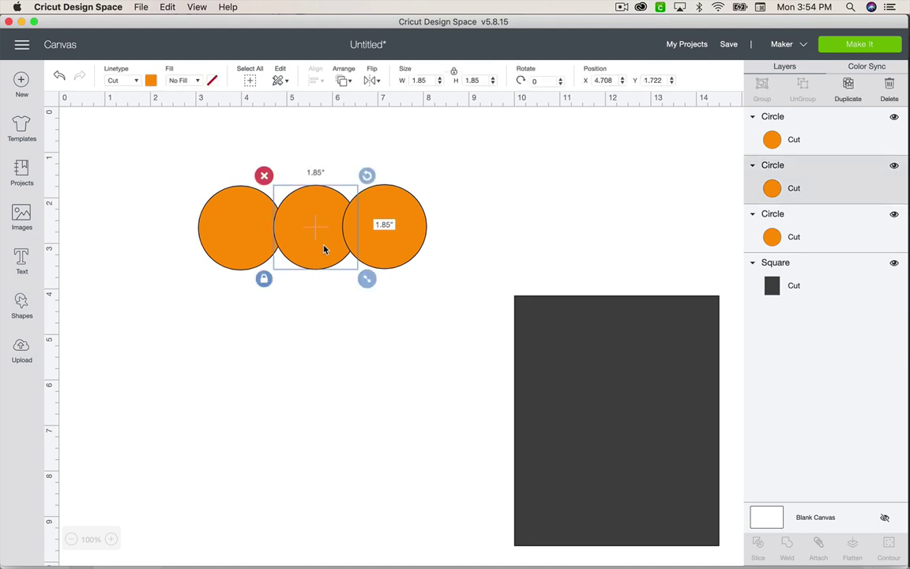
pyautogui.click(244, 239)
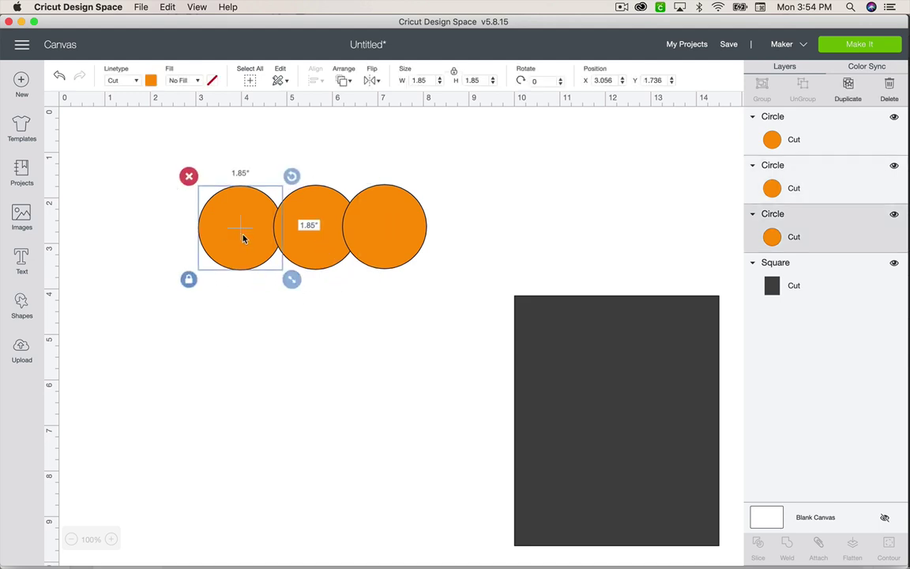
pyautogui.moveTo(316, 258); pyautogui.dragTo(298, 276)
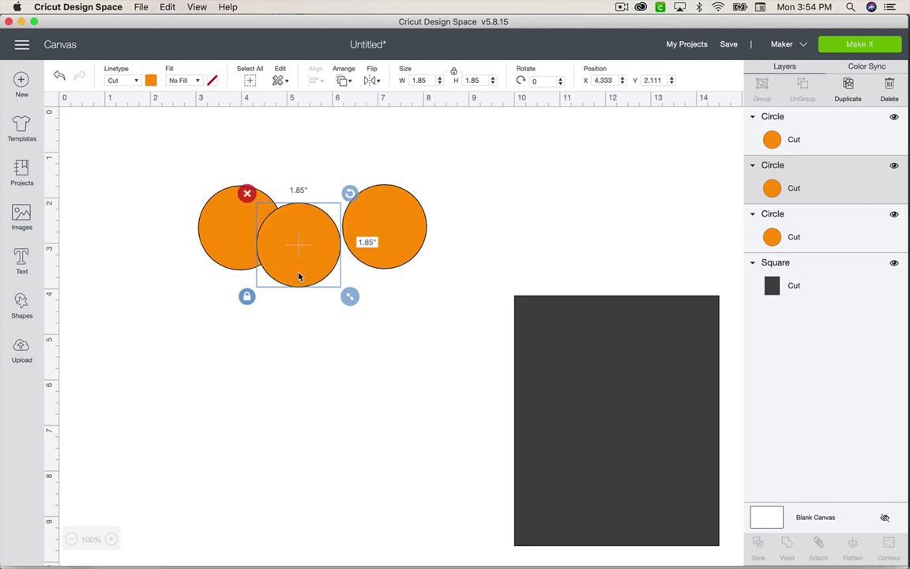
pyautogui.click(302, 350)
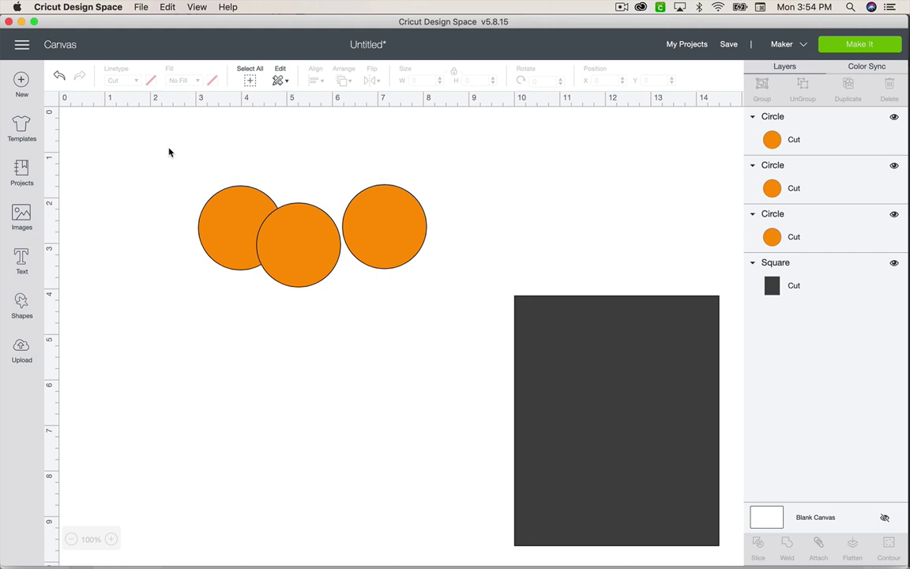
# Step: Center the three circles vertically and distribute them evenly across, spanning 5.017 by 1.85 inches
pyautogui.moveTo(172, 149); pyautogui.dragTo(446, 297)
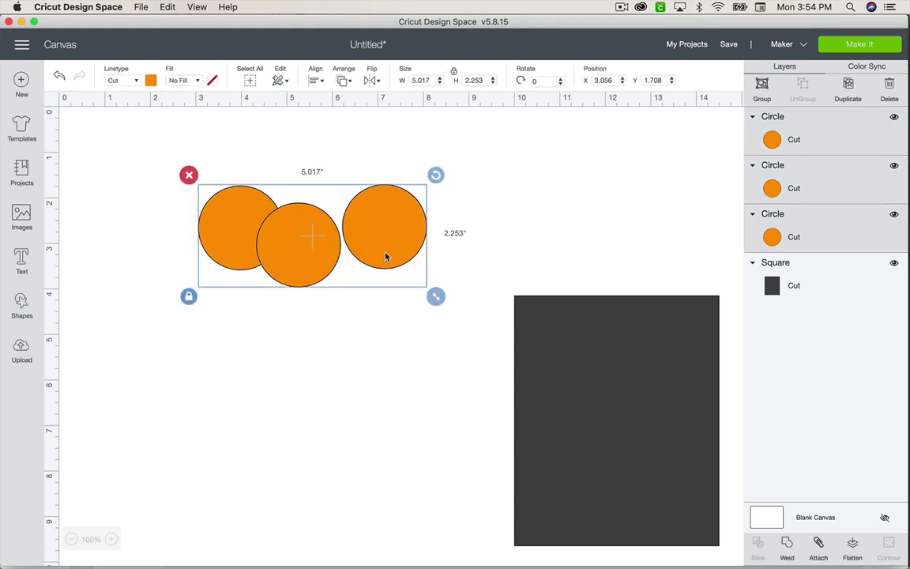
pyautogui.click(315, 81)
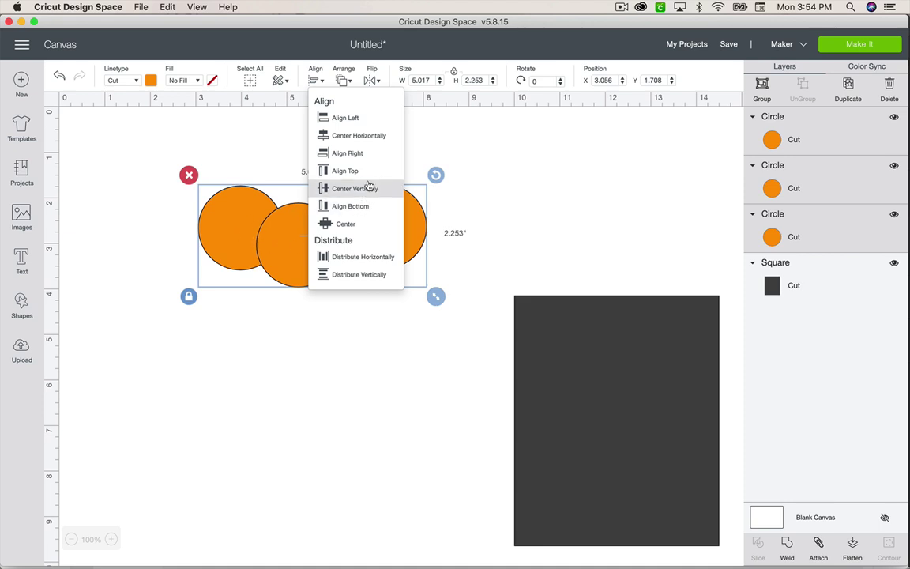
pyautogui.click(363, 188)
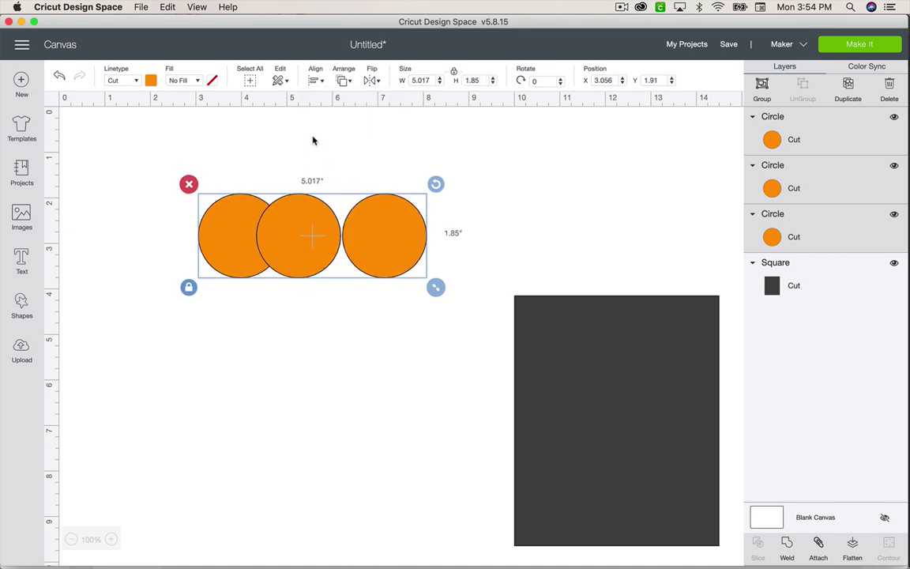
pyautogui.click(320, 84)
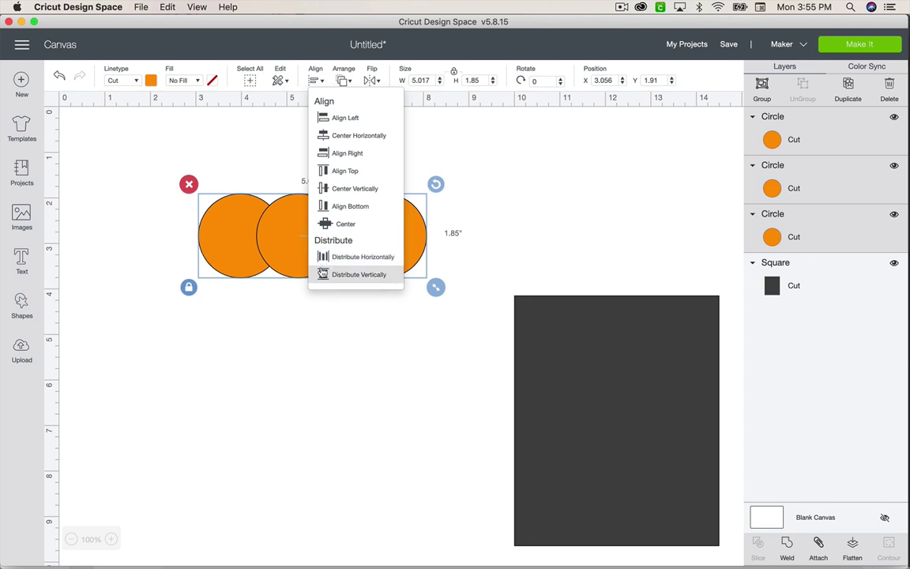
pyautogui.click(324, 257)
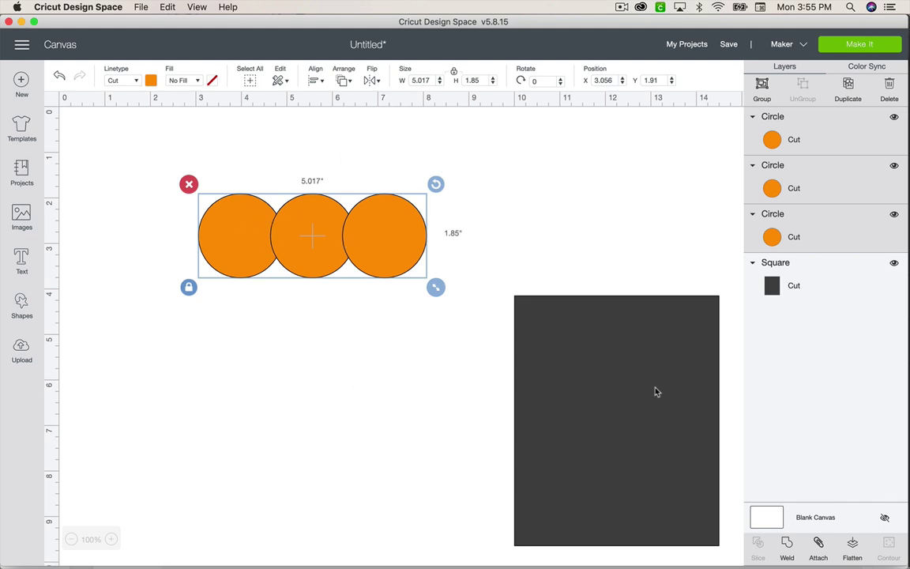
pyautogui.click(788, 544)
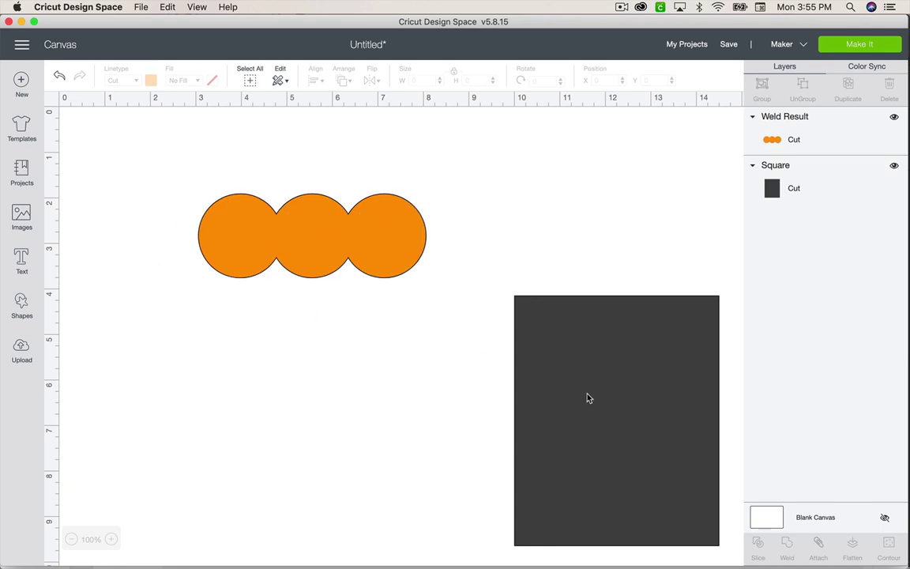
pyautogui.press('super+z')
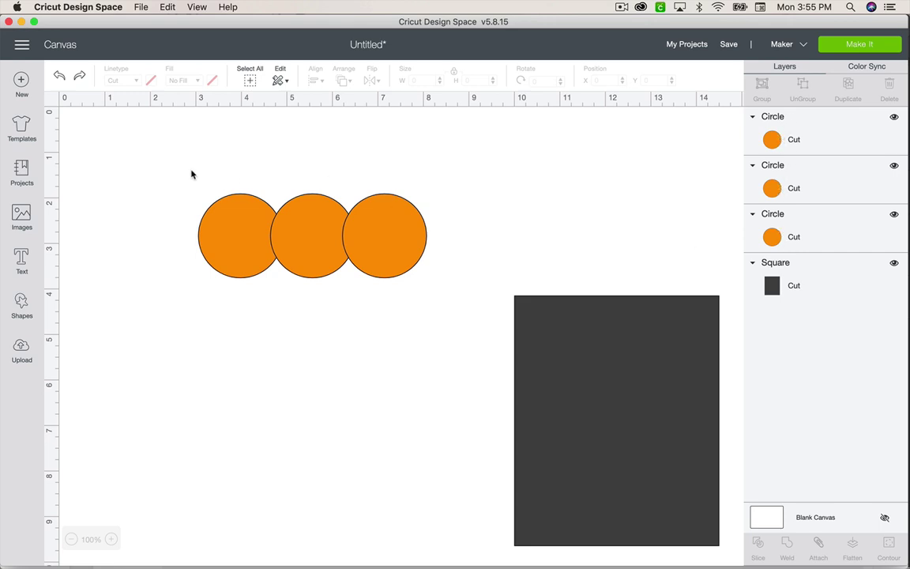
pyautogui.moveTo(186, 169); pyautogui.dragTo(452, 257)
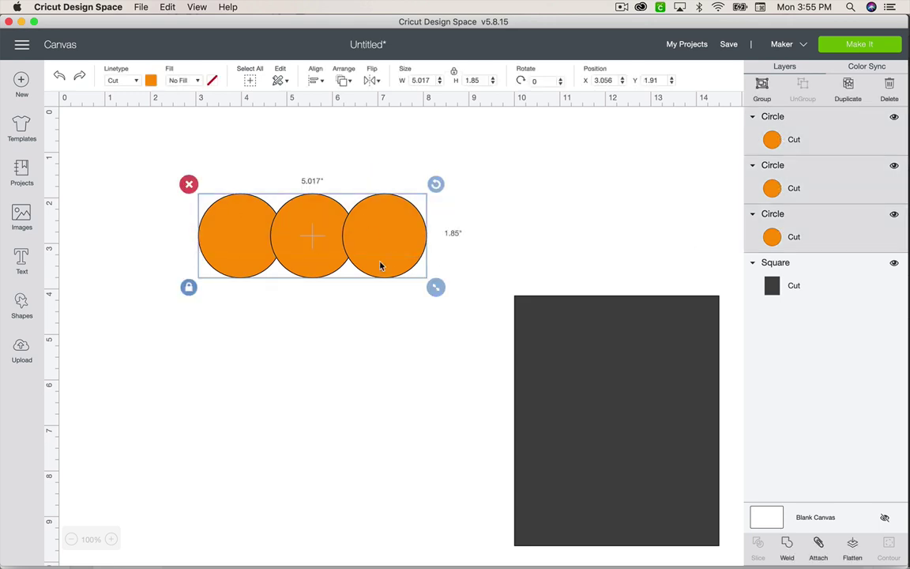
pyautogui.click(787, 546)
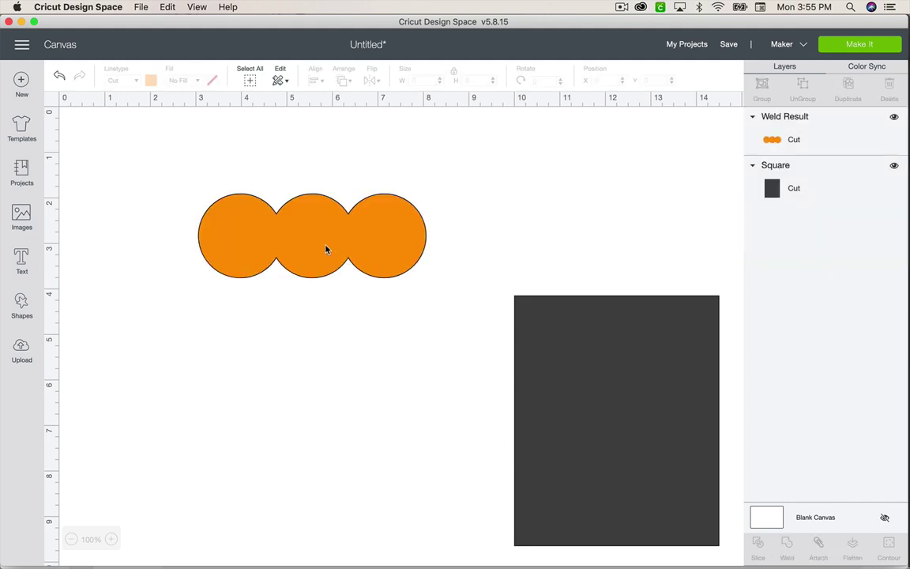
# Step: Duplicate the dark panel to the left and lay the welded circles across the right panel's top
pyautogui.hscroll(5, 327, 248)
pyautogui.click(528, 368)
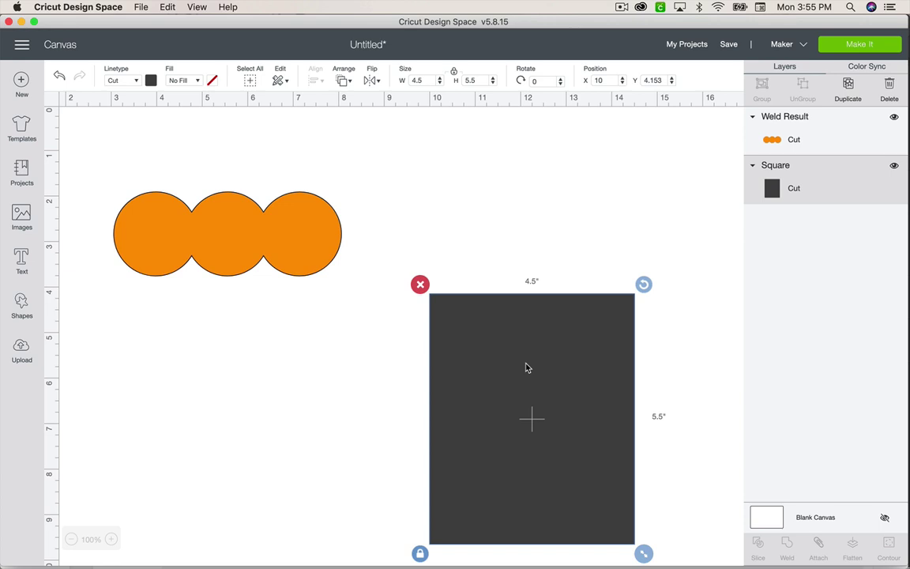
pyautogui.press('super+d')
pyautogui.moveTo(528, 368); pyautogui.dragTo(103, 348)
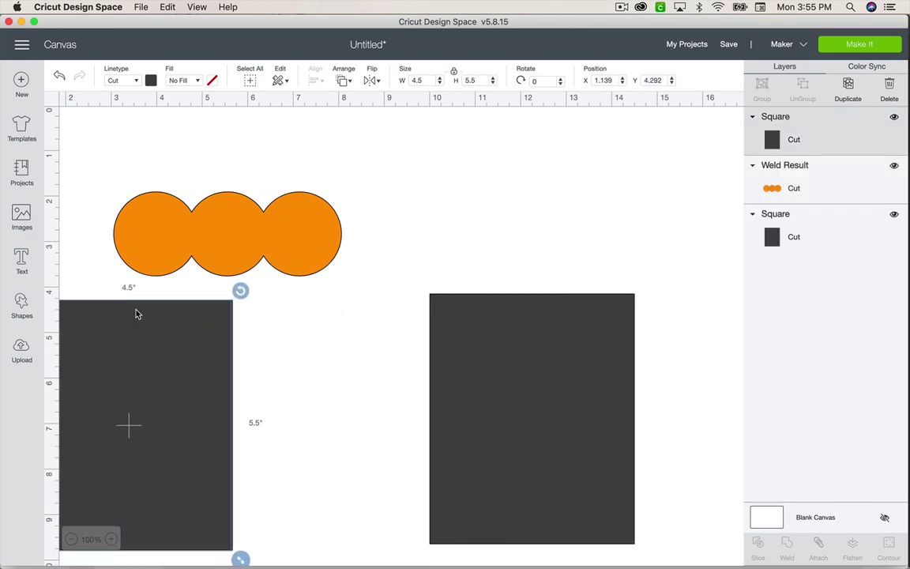
pyautogui.moveTo(208, 229); pyautogui.dragTo(509, 327)
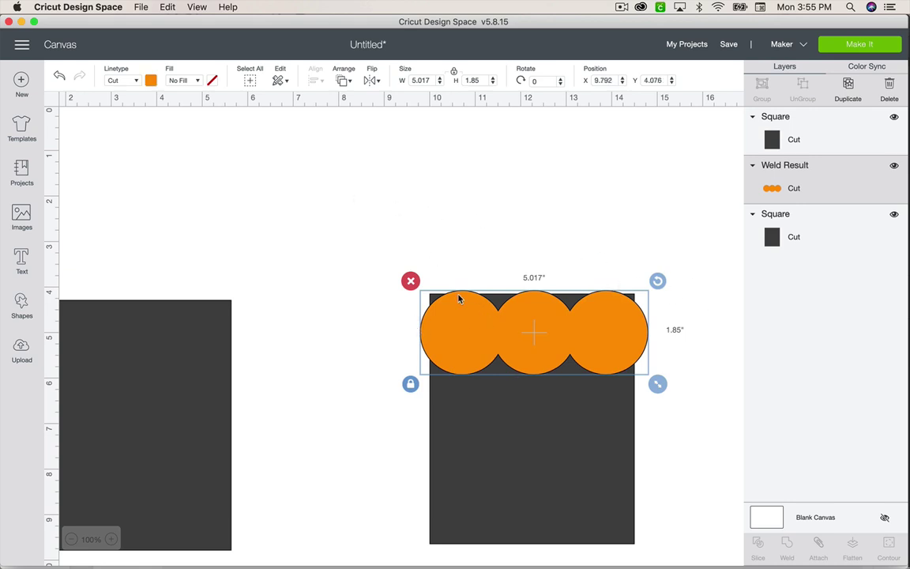
pyautogui.moveTo(366, 229); pyautogui.dragTo(644, 391)
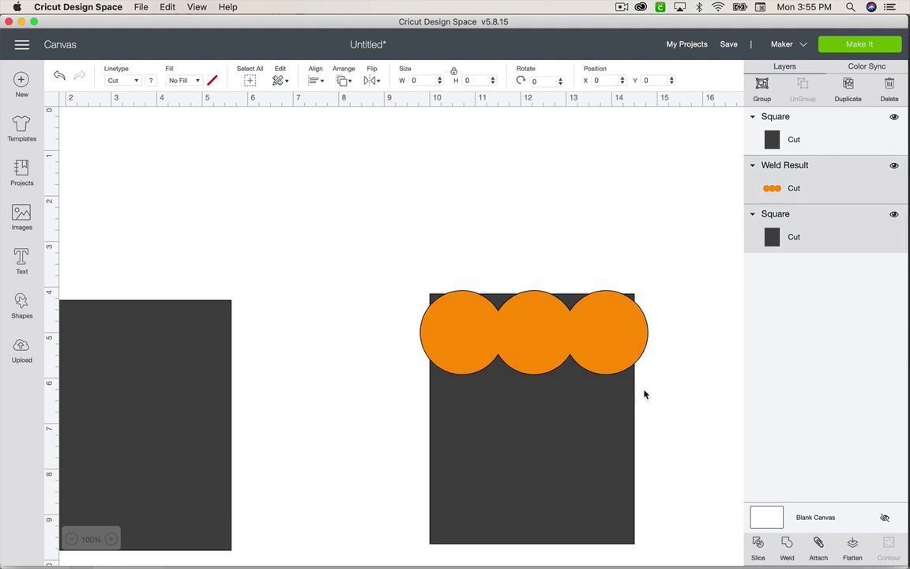
# Step: Center the welded circles horizontally on the right panel and slice them
pyautogui.click(315, 80)
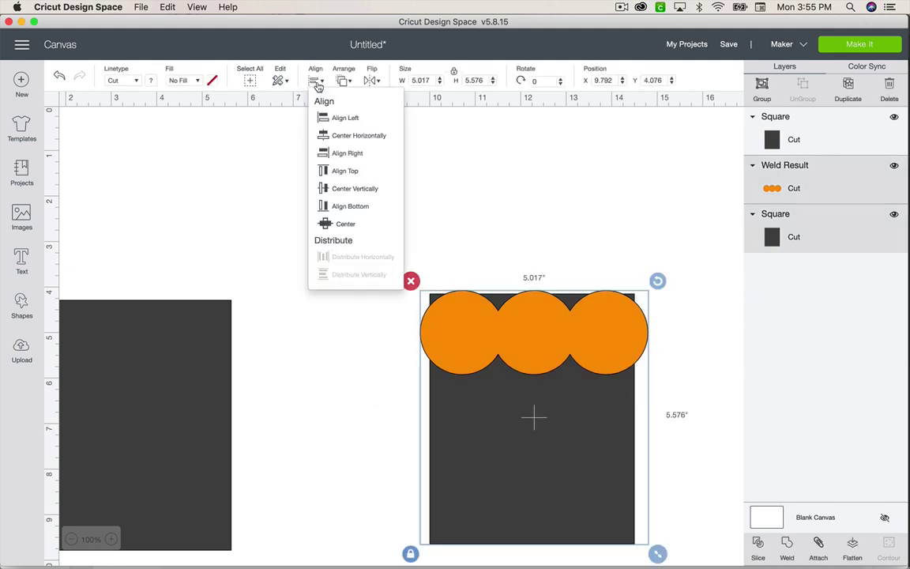
pyautogui.click(353, 136)
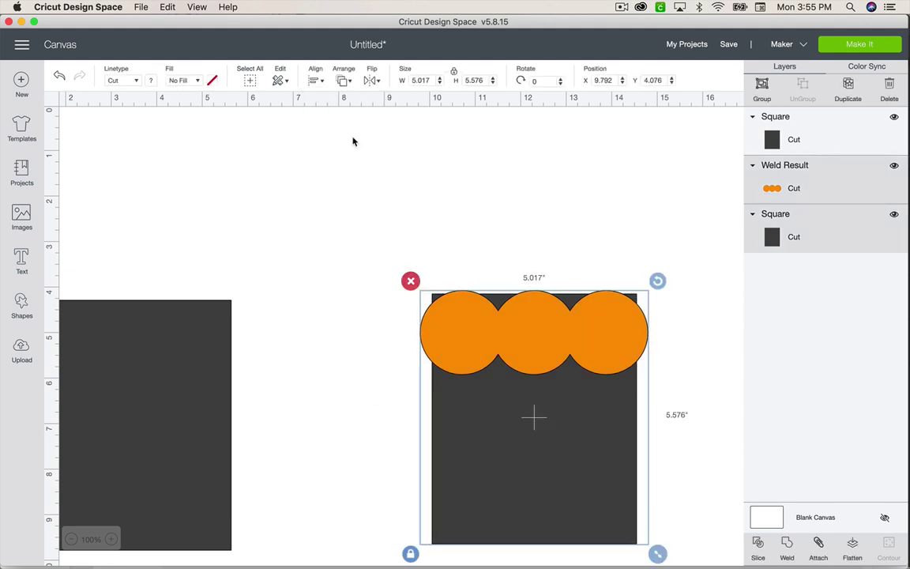
pyautogui.click(758, 544)
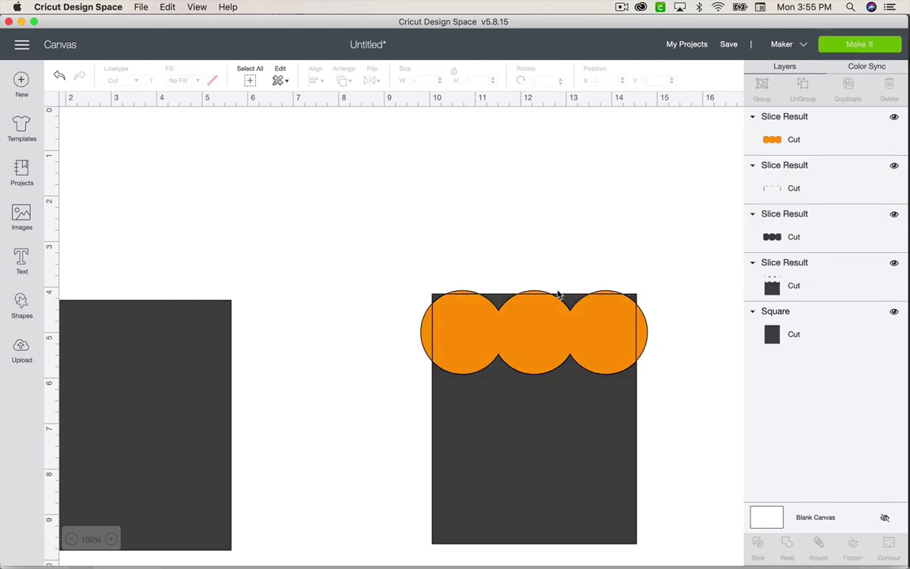
# Step: Delete the orange leftover pieces and move the scalloped cut-off above the panel
pyautogui.click(647, 335)
pyautogui.moveTo(647, 335); pyautogui.dragTo(640, 229)
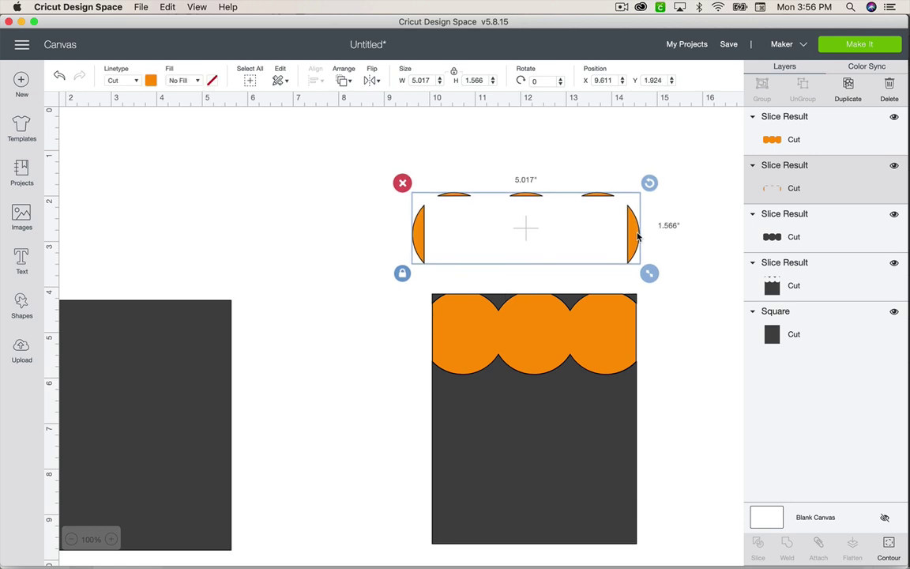
pyautogui.press('Delete')
pyautogui.click(480, 334)
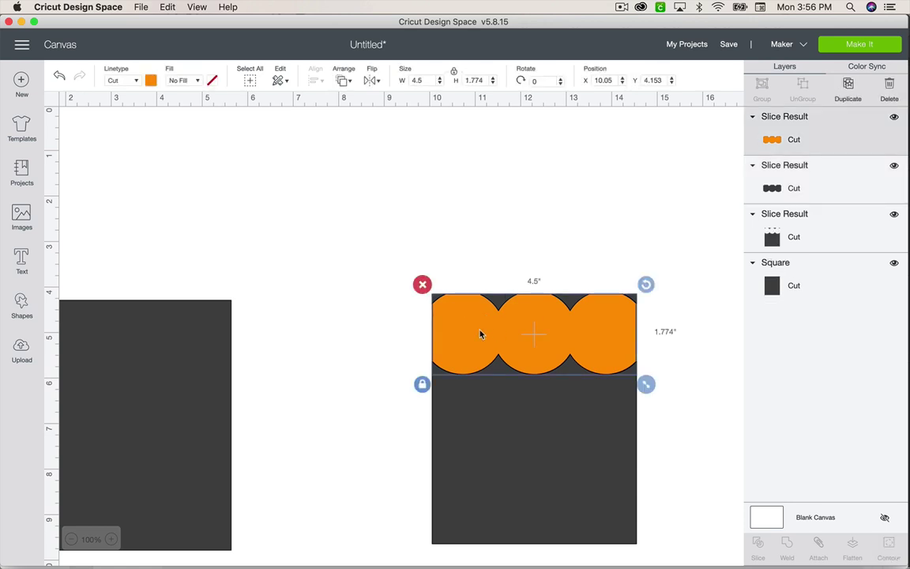
pyautogui.press('Delete')
pyautogui.click(467, 342)
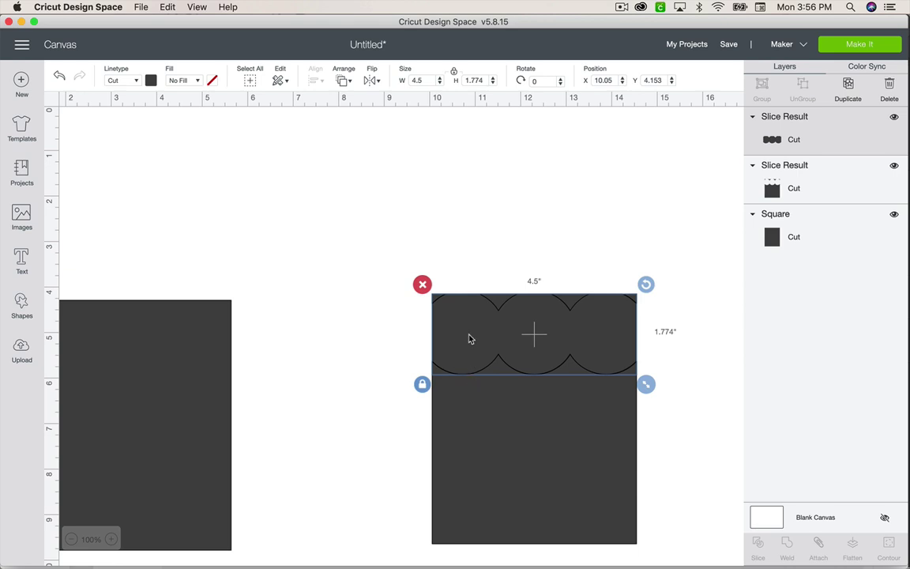
pyautogui.moveTo(470, 339); pyautogui.dragTo(419, 214)
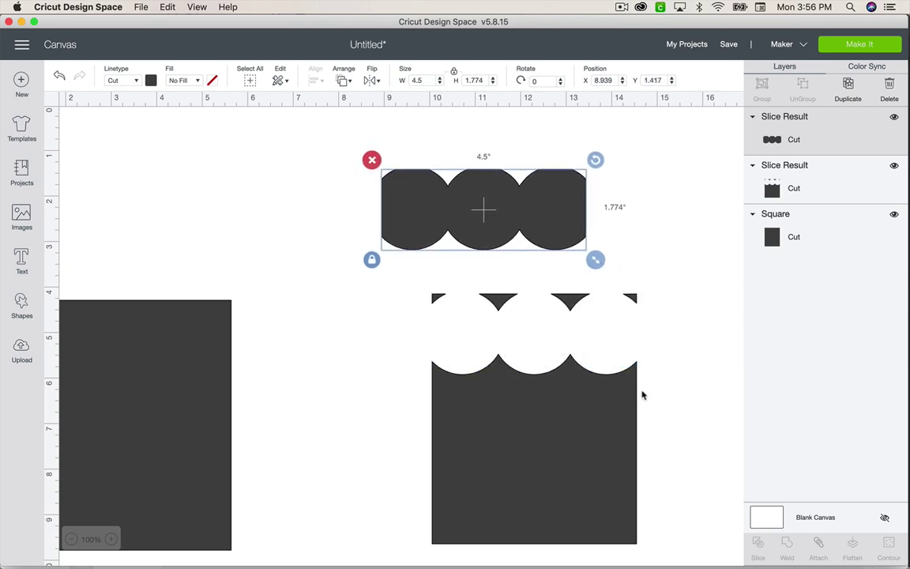
pyautogui.moveTo(568, 433); pyautogui.dragTo(479, 433)
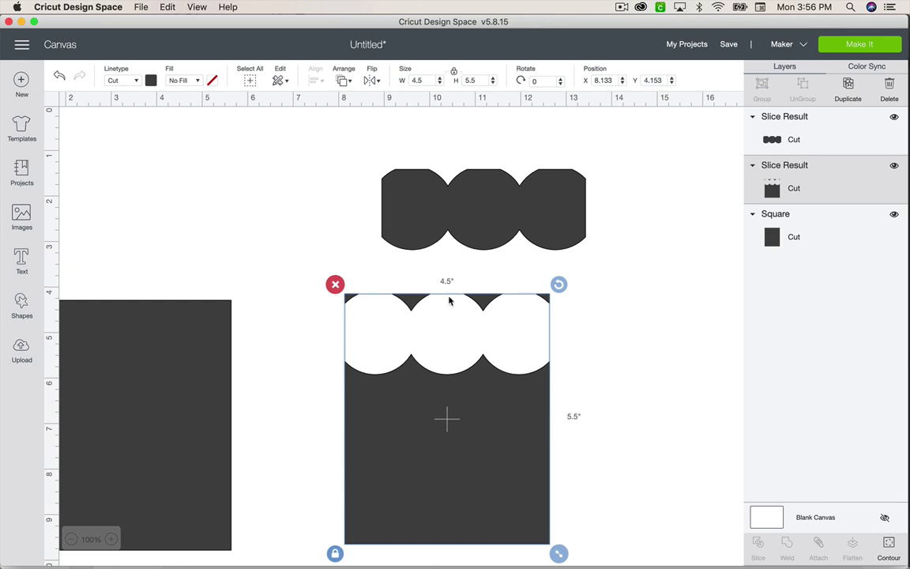
# Step: Undo back to before the slice and slice the panel with the welded circles again
pyautogui.press('super+z')
pyautogui.press('super+z')
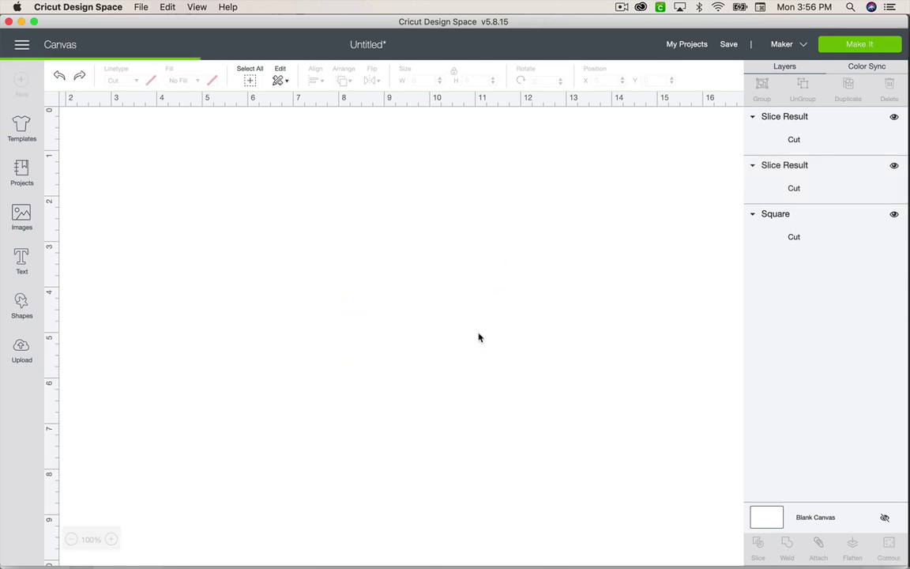
pyautogui.press('super+z')
pyautogui.press('super+z')
pyautogui.press('super+z')
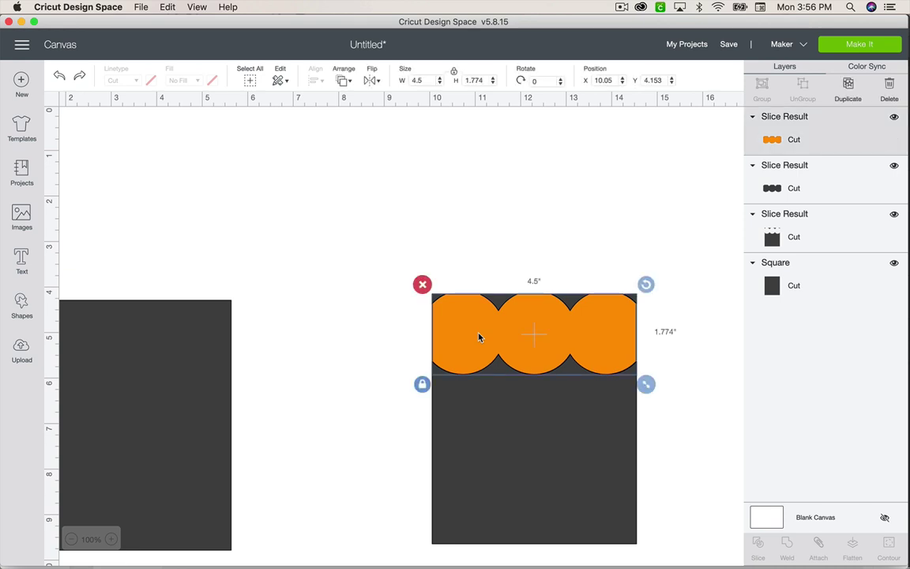
pyautogui.press('super+z')
pyautogui.press('super+z')
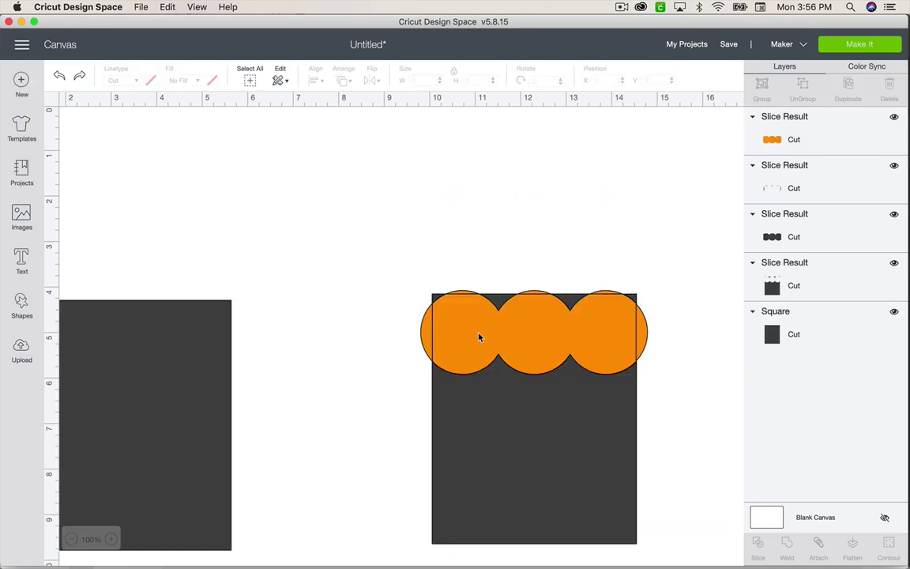
pyautogui.moveTo(478, 337); pyautogui.dragTo(479, 341)
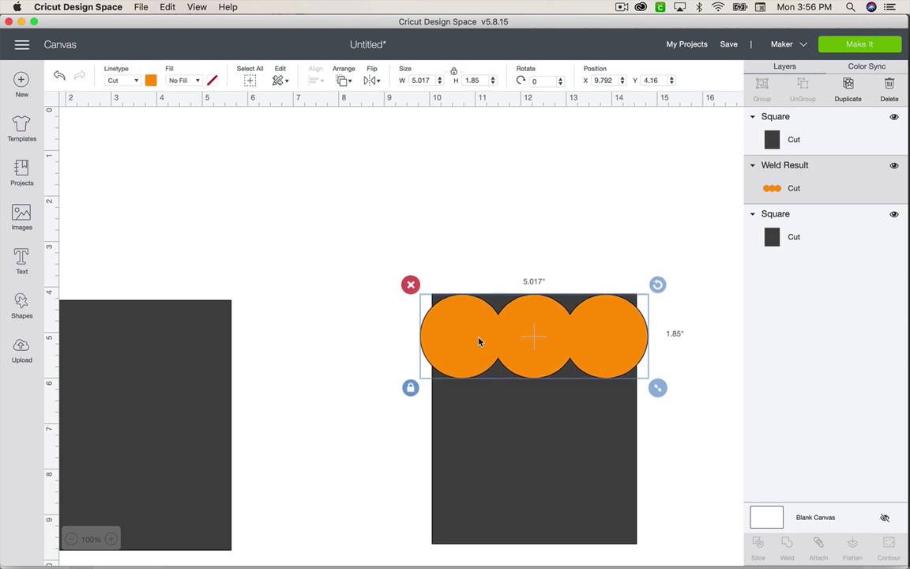
pyautogui.moveTo(407, 249); pyautogui.dragTo(609, 434)
pyautogui.click(757, 545)
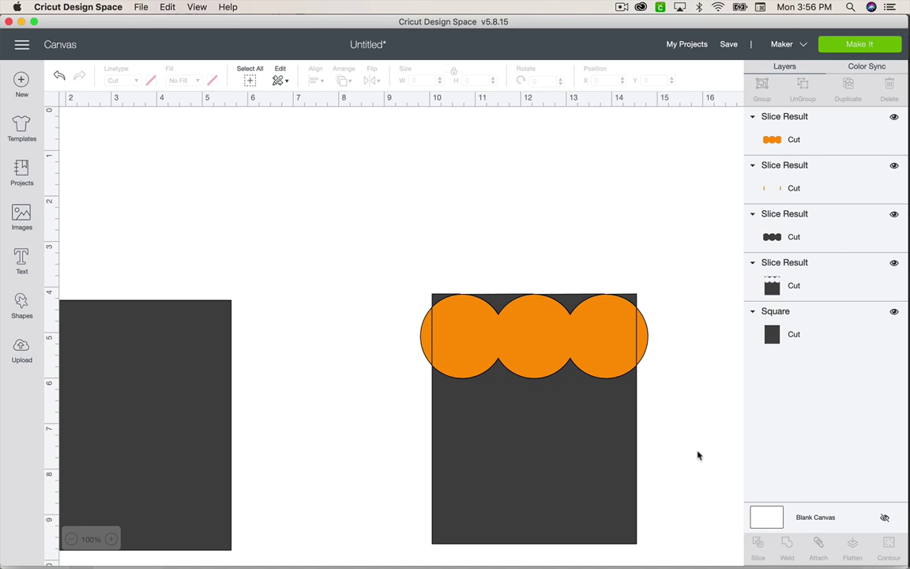
# Step: Lift the orange and dark circle pieces off the panel, then undo that slice
pyautogui.click(575, 344)
pyautogui.moveTo(575, 344); pyautogui.dragTo(543, 211)
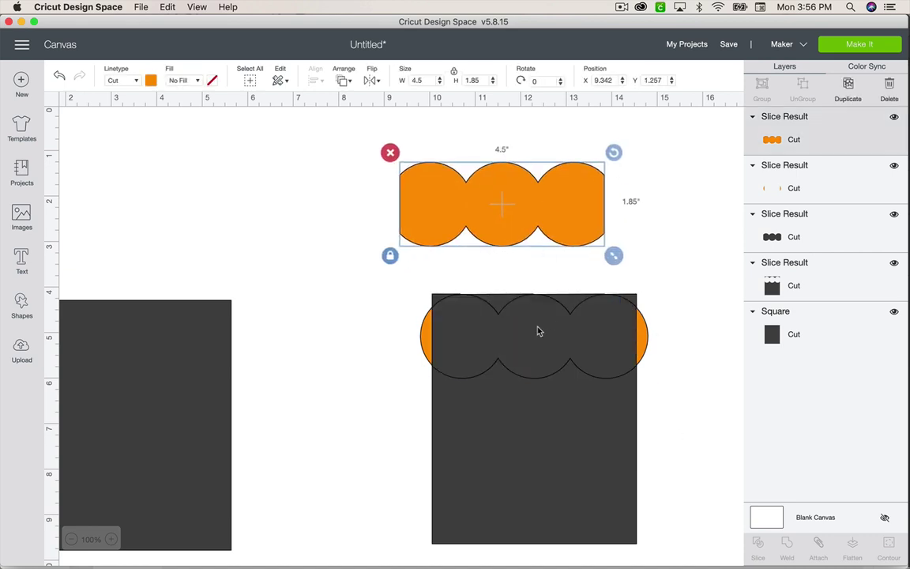
pyautogui.click(428, 309)
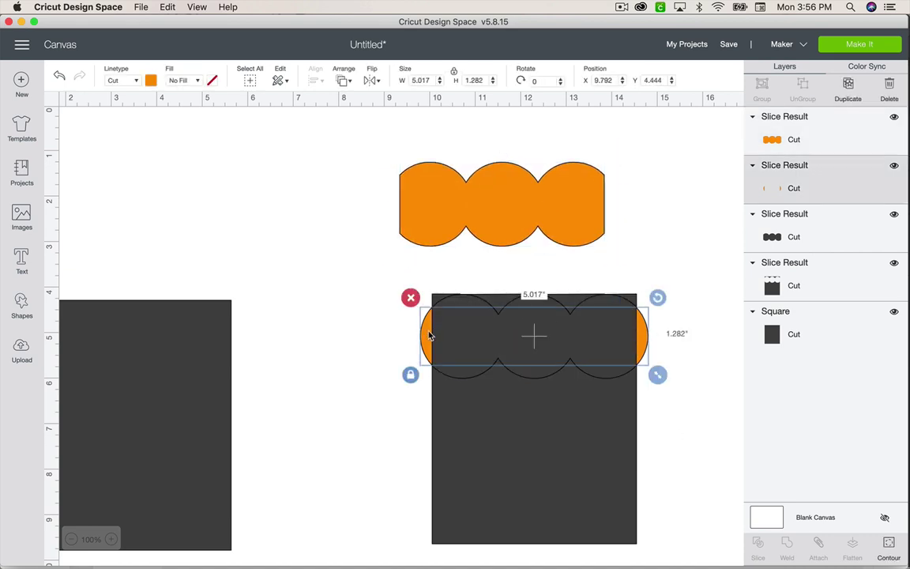
pyautogui.moveTo(429, 308); pyautogui.dragTo(289, 190)
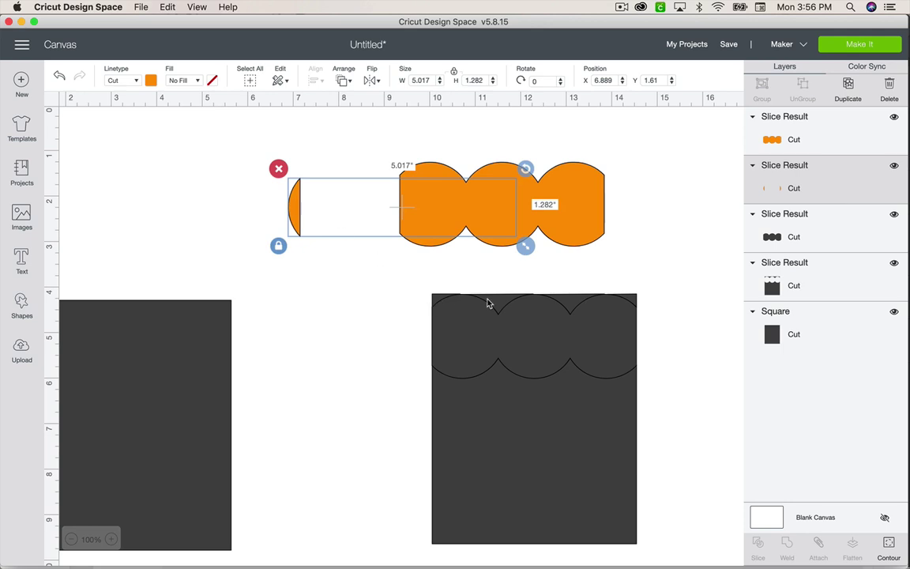
pyautogui.moveTo(470, 324); pyautogui.dragTo(245, 173)
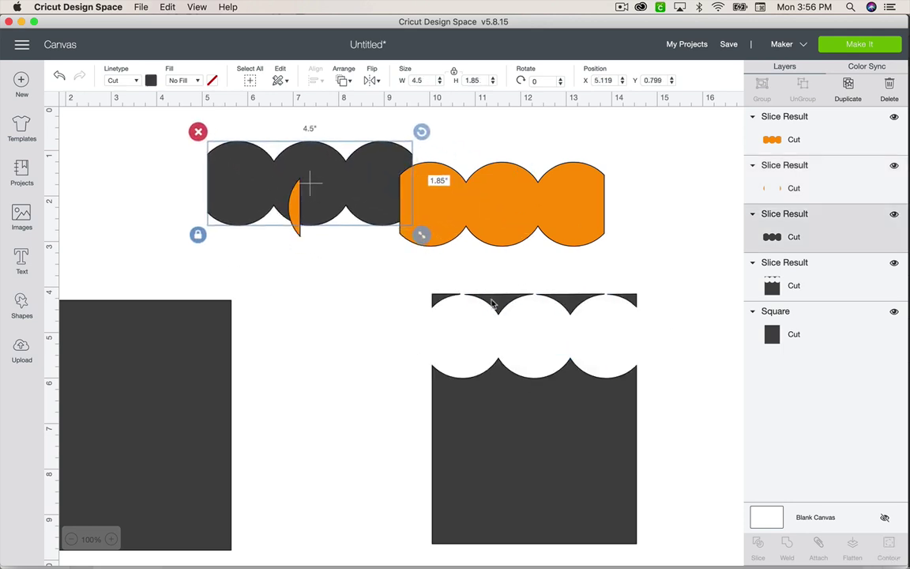
pyautogui.click(496, 307)
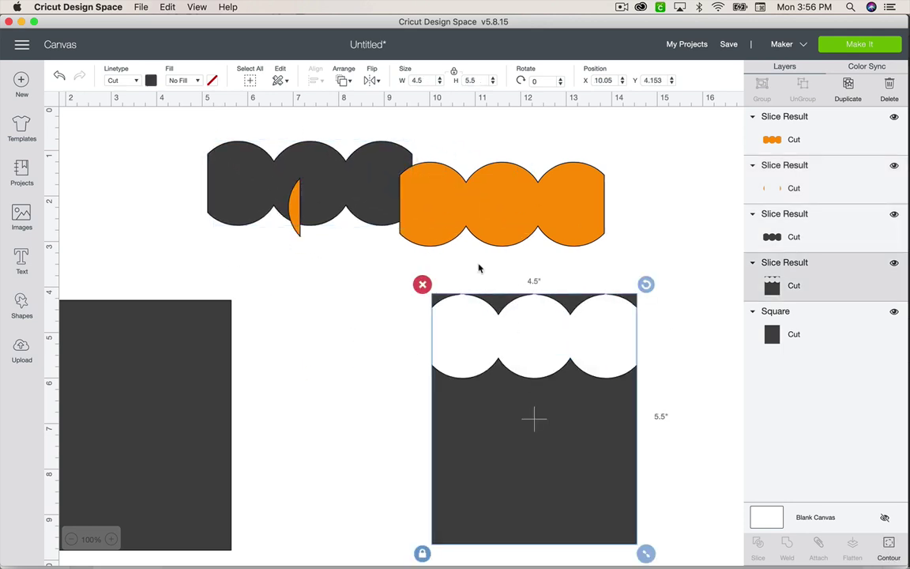
pyautogui.press('super+z')
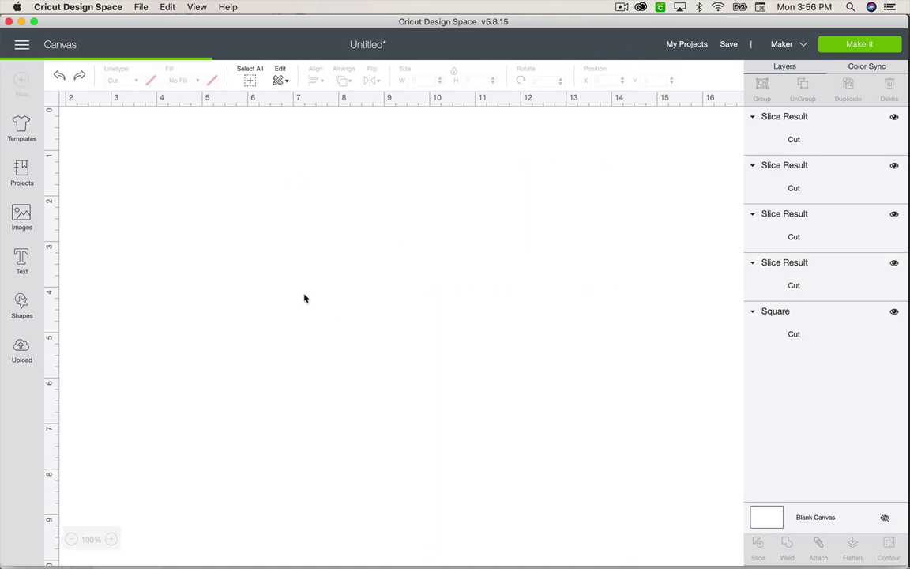
pyautogui.press('super+z')
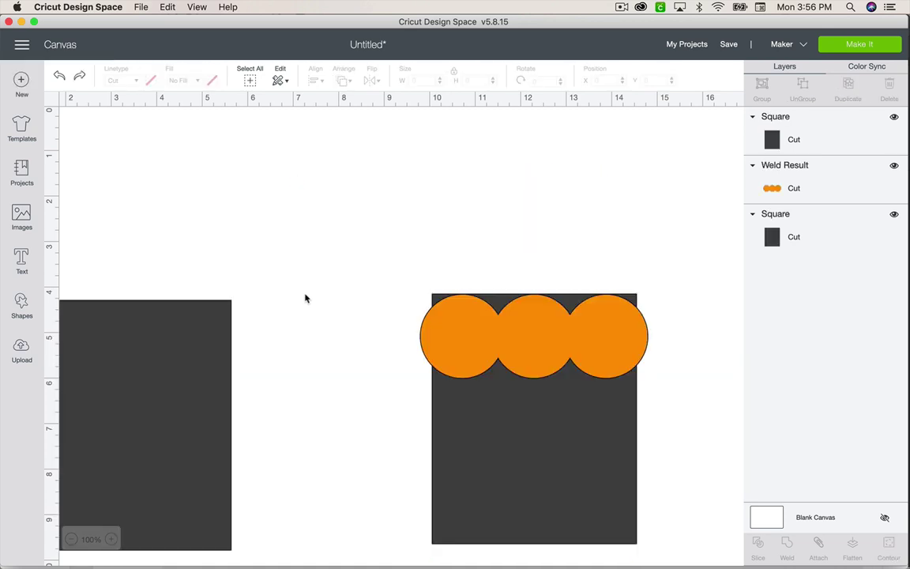
# Step: Re-slice the circle row from the panel, set both circle pieces aside and delete the orange slivers
pyautogui.click(536, 329)
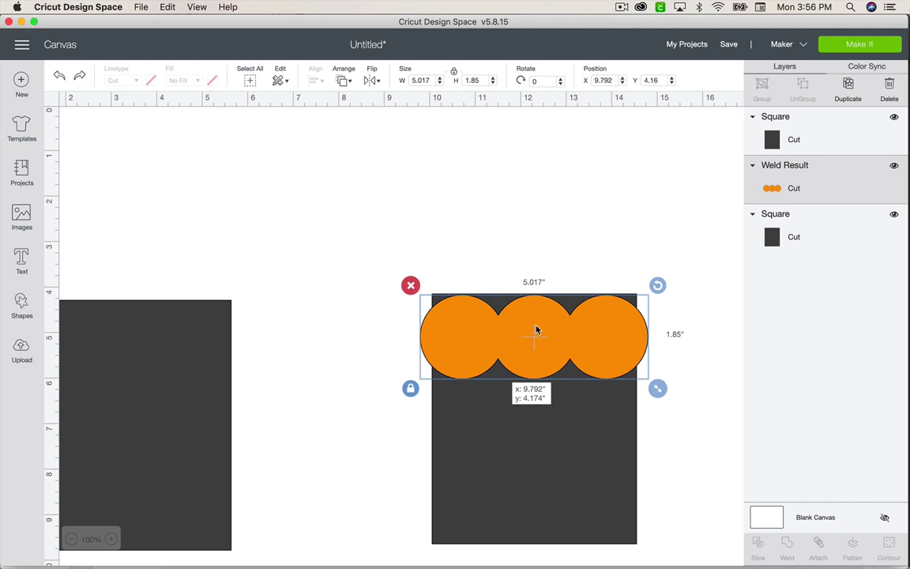
pyautogui.click(535, 292)
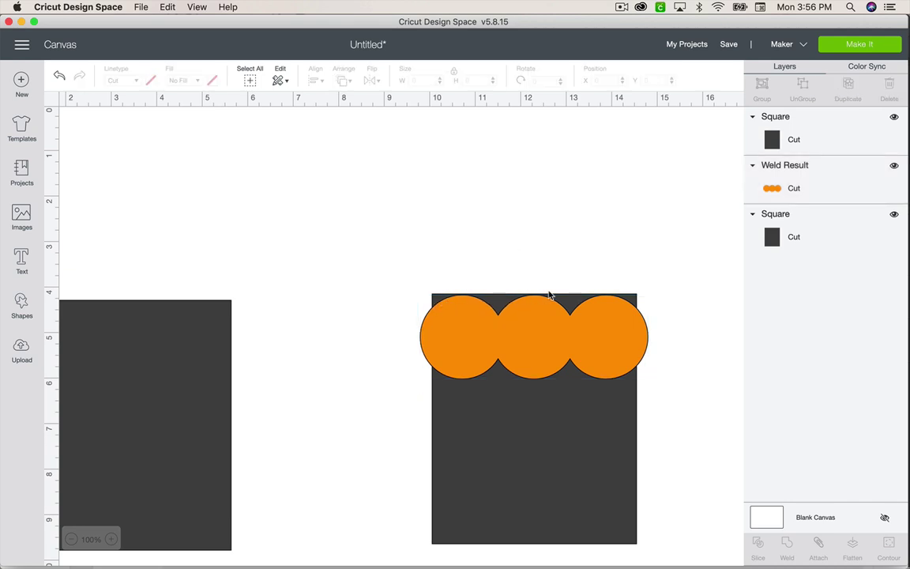
pyautogui.moveTo(401, 202); pyautogui.dragTo(563, 342)
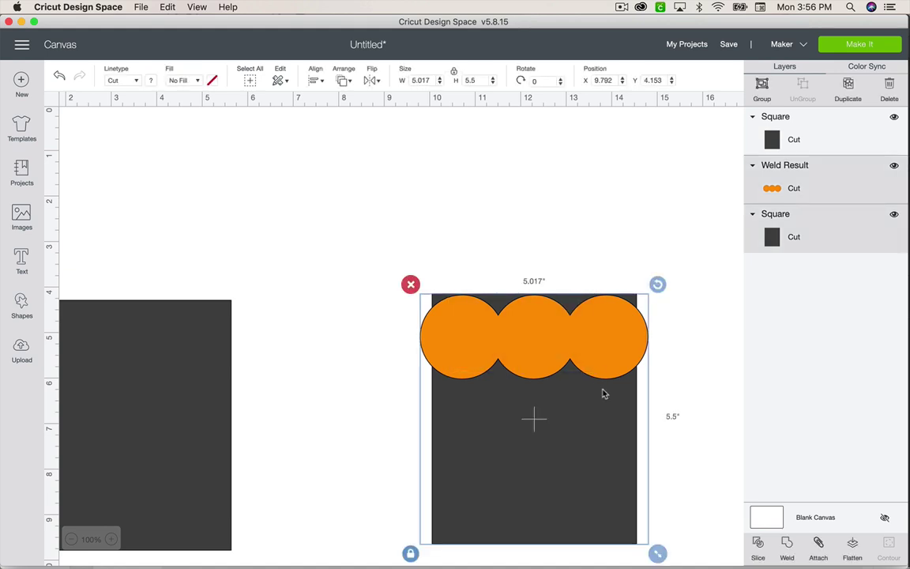
pyautogui.click(758, 544)
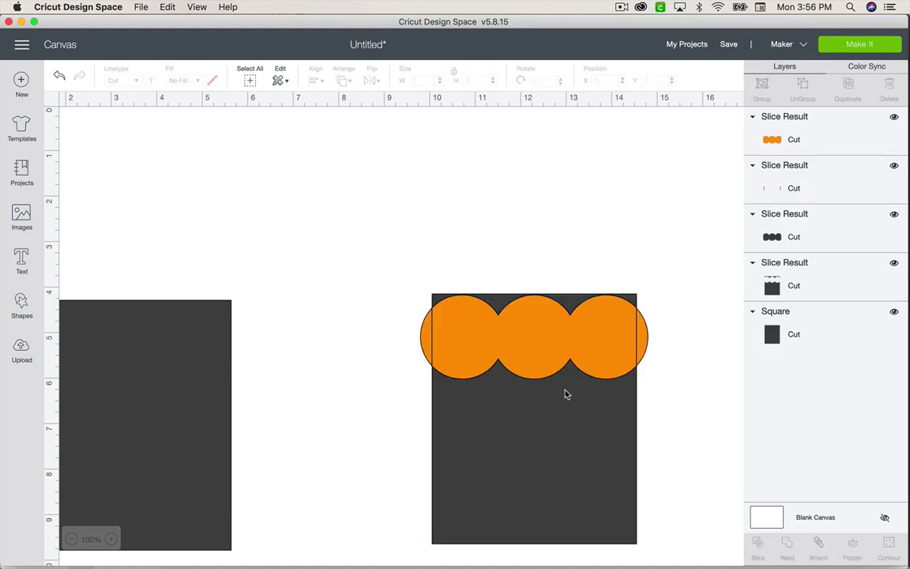
pyautogui.moveTo(500, 298); pyautogui.dragTo(437, 179)
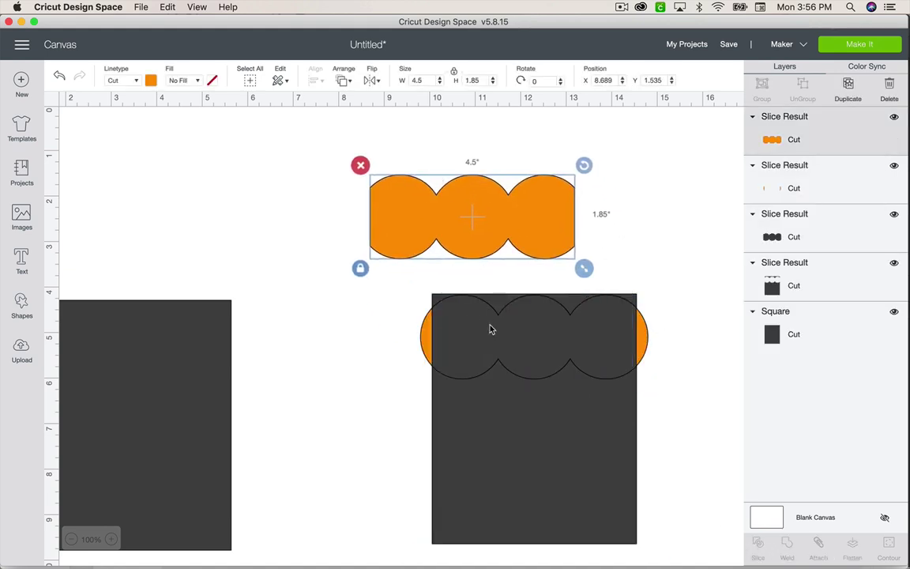
pyautogui.moveTo(494, 302); pyautogui.dragTo(246, 184)
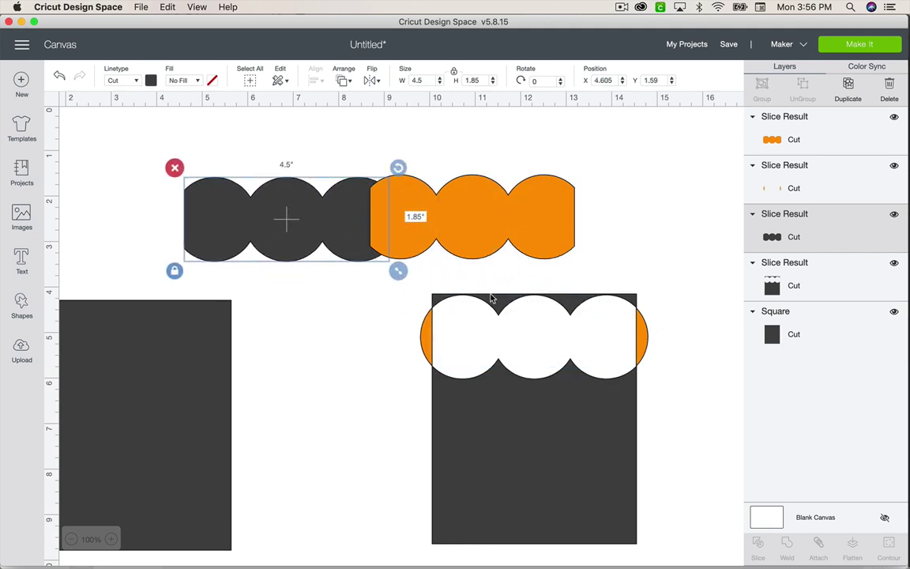
pyautogui.moveTo(491, 298); pyautogui.dragTo(467, 320)
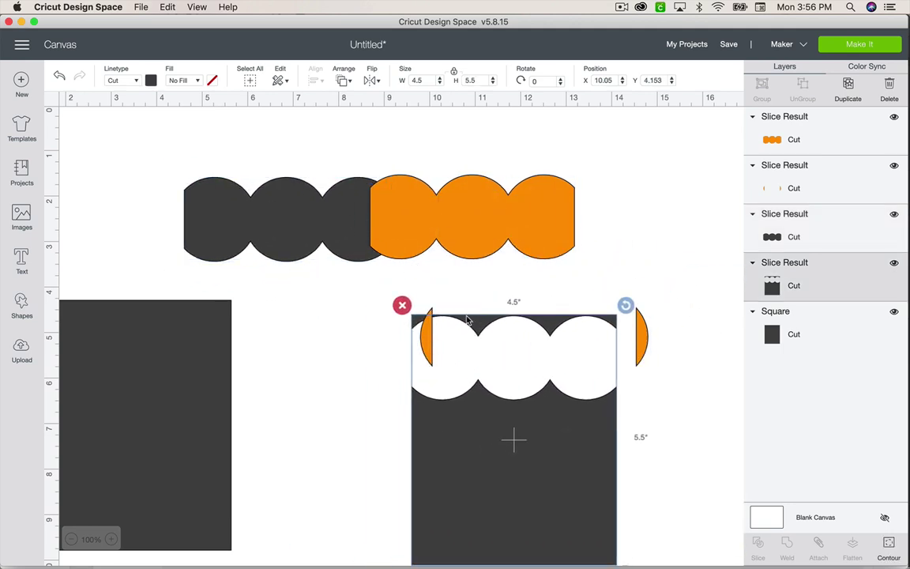
pyautogui.click(641, 335)
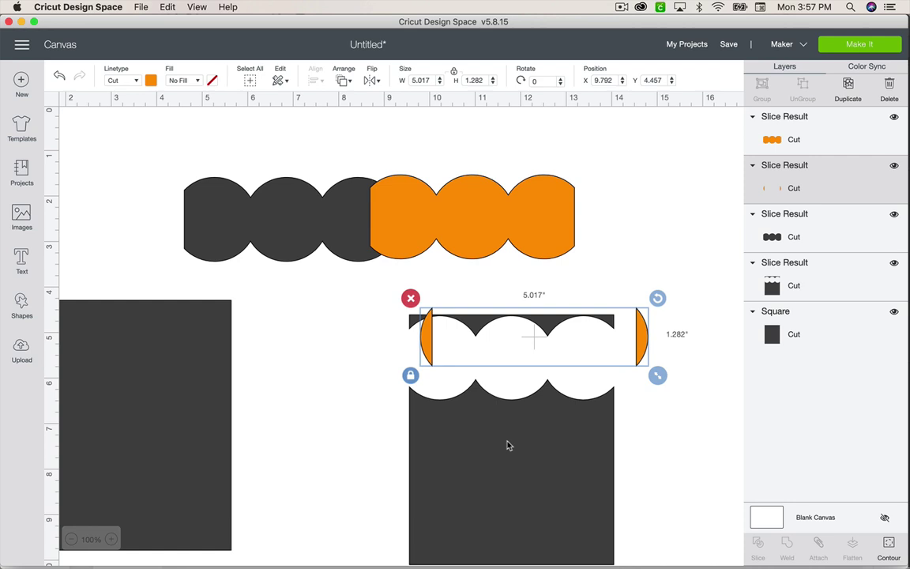
pyautogui.press('Delete')
pyautogui.moveTo(449, 408); pyautogui.dragTo(470, 376)
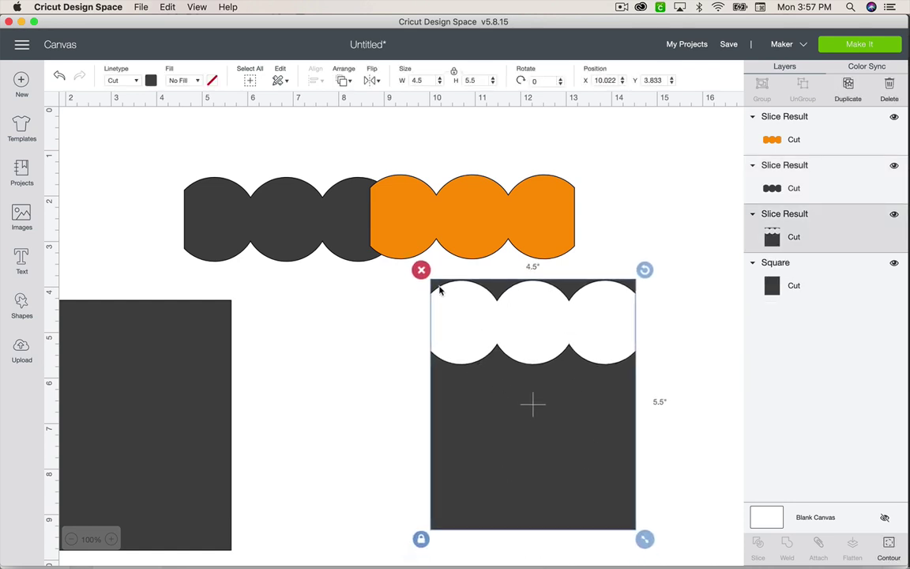
# Step: Shift the plain dark panel slightly right and recolour it light blue
pyautogui.click(663, 298)
pyautogui.click(206, 310)
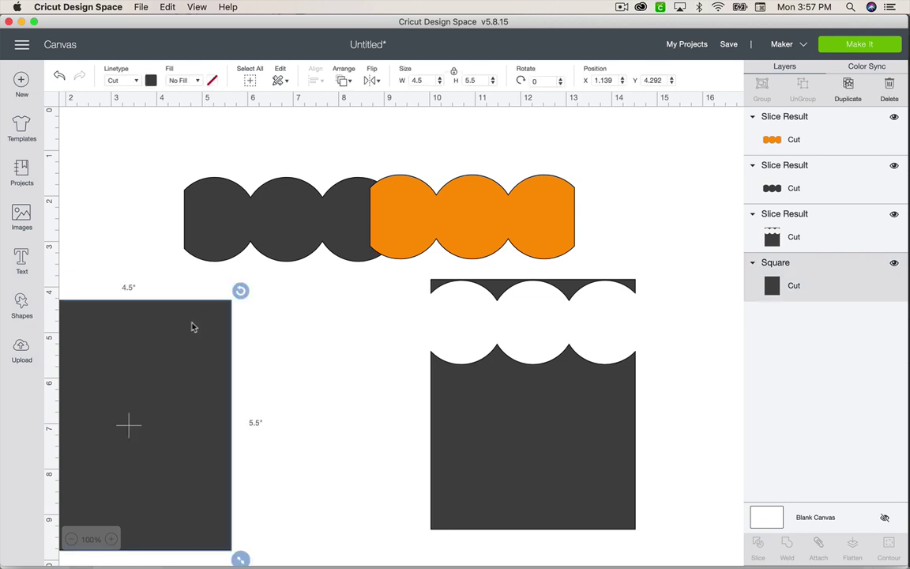
pyautogui.moveTo(206, 311); pyautogui.dragTo(291, 303)
pyautogui.click(154, 80)
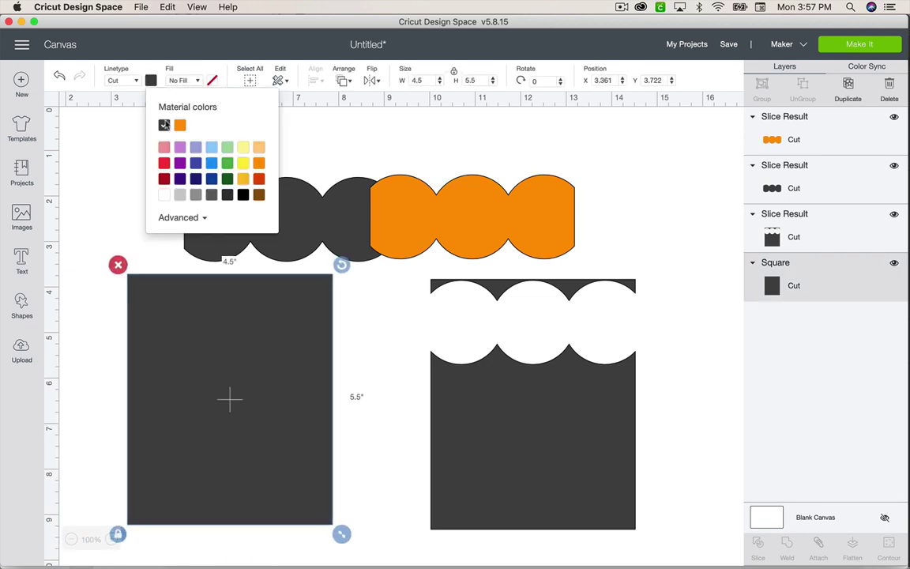
pyautogui.click(192, 145)
pyautogui.click(371, 391)
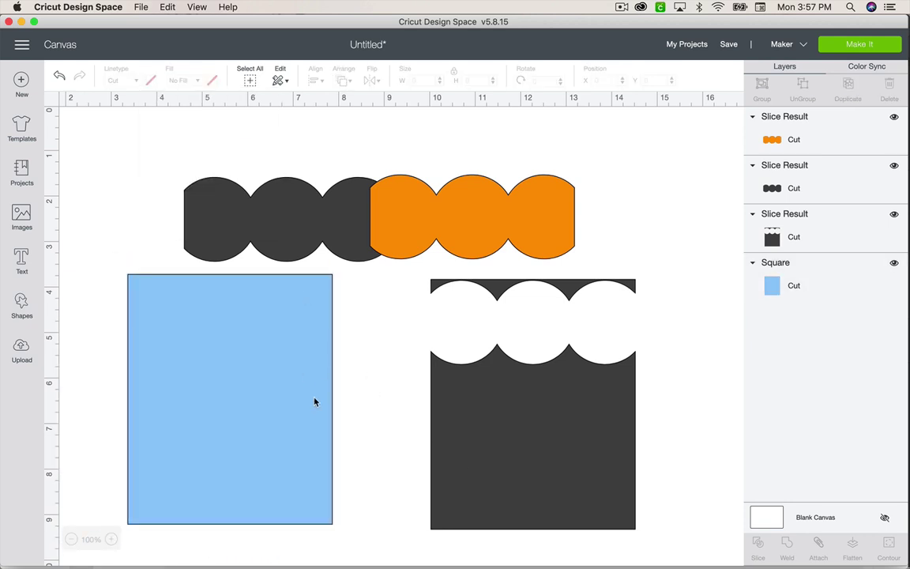
pyautogui.click(604, 469)
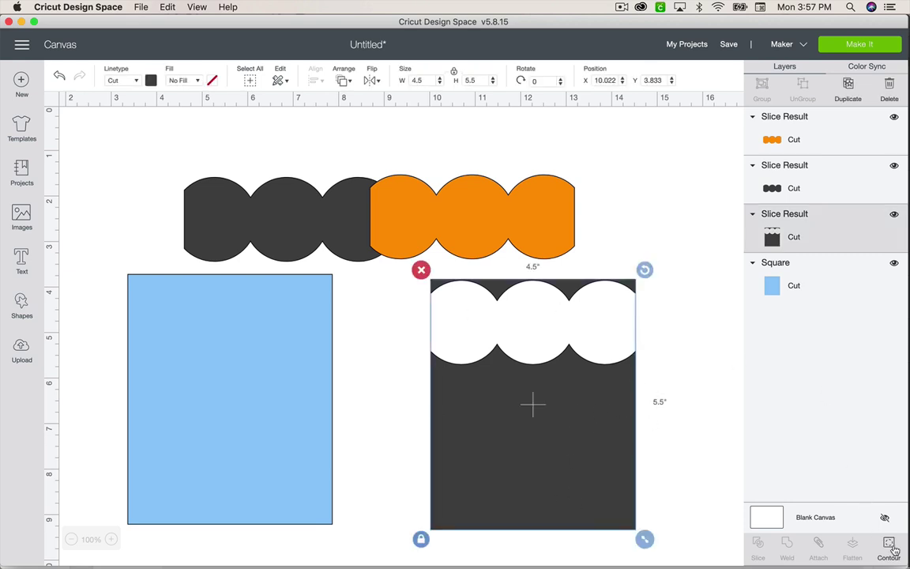
# Step: Hide the scalloped Slice Result's large body contour, keeping only the 4.5 × 0.467 in scalloped strip
pyautogui.click(889, 545)
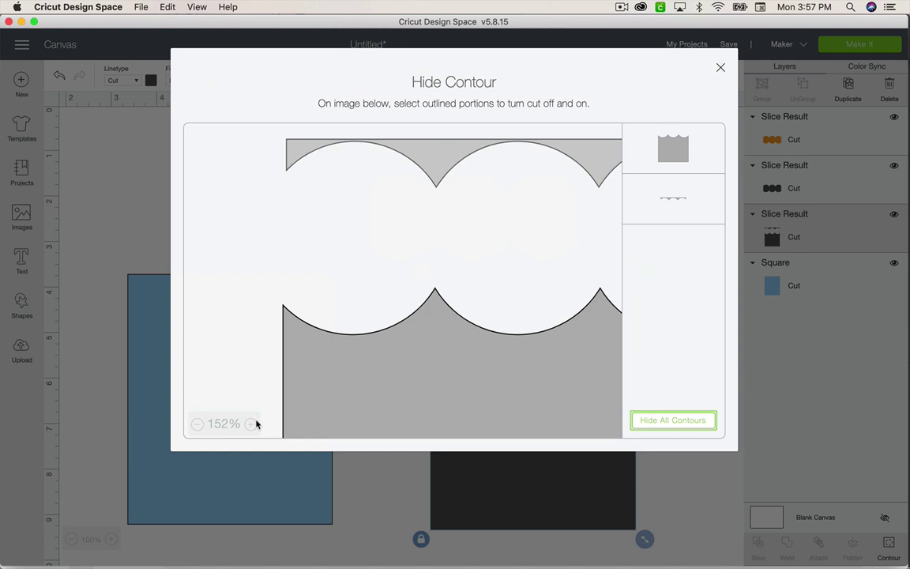
pyautogui.click(198, 424)
pyautogui.click(198, 425)
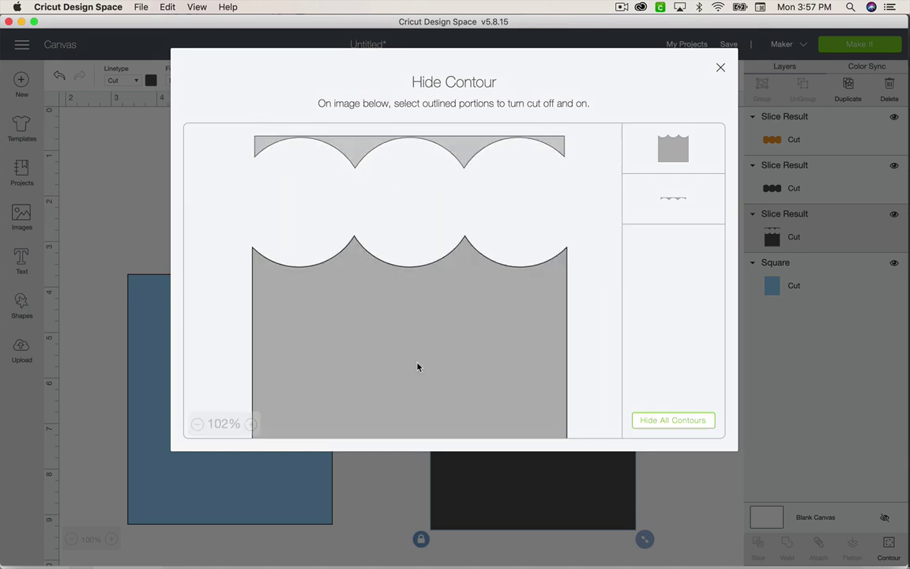
pyautogui.click(418, 367)
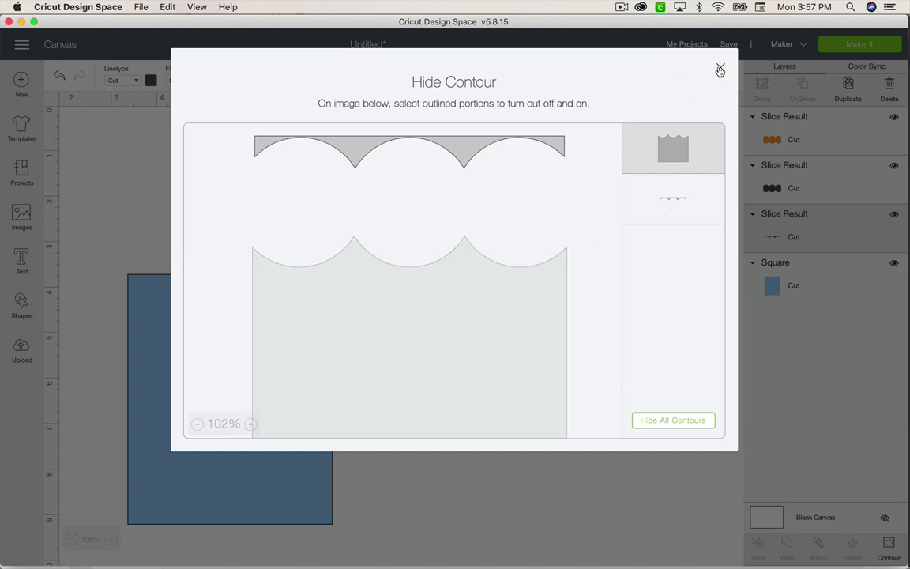
pyautogui.click(719, 71)
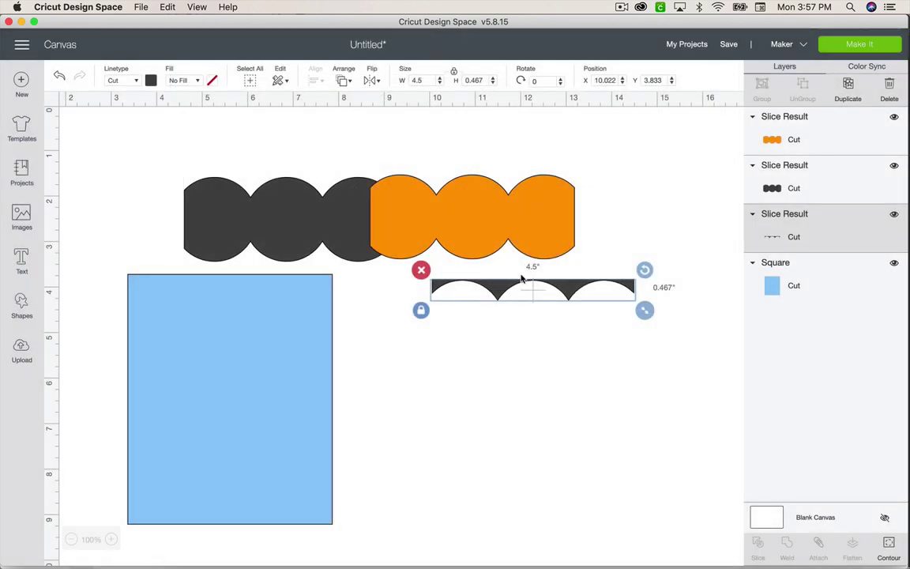
# Step: Align the scalloped strip on the blue panel's top edge and slice the two together
pyautogui.moveTo(558, 286); pyautogui.dragTo(258, 281)
pyautogui.moveTo(412, 349); pyautogui.dragTo(210, 277)
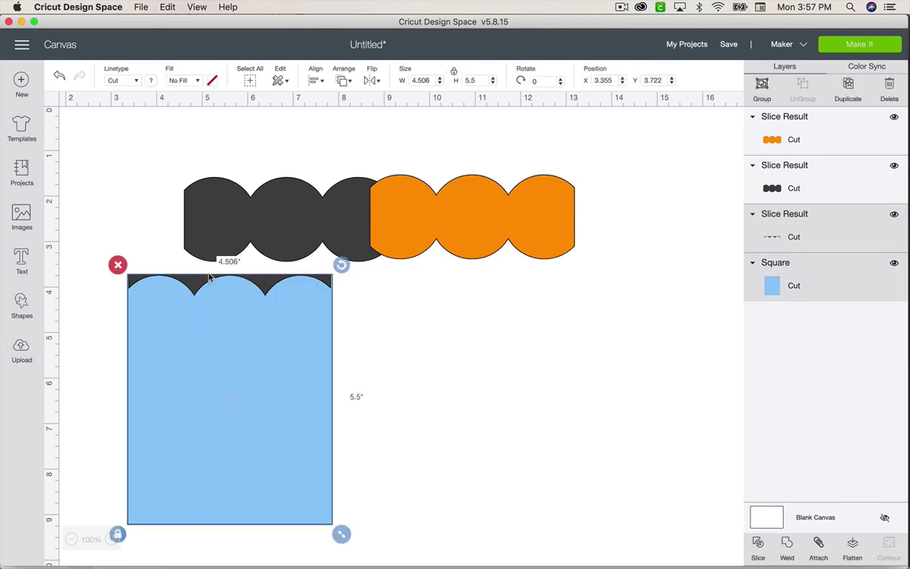
pyautogui.click(318, 85)
pyautogui.click(323, 85)
pyautogui.click(342, 137)
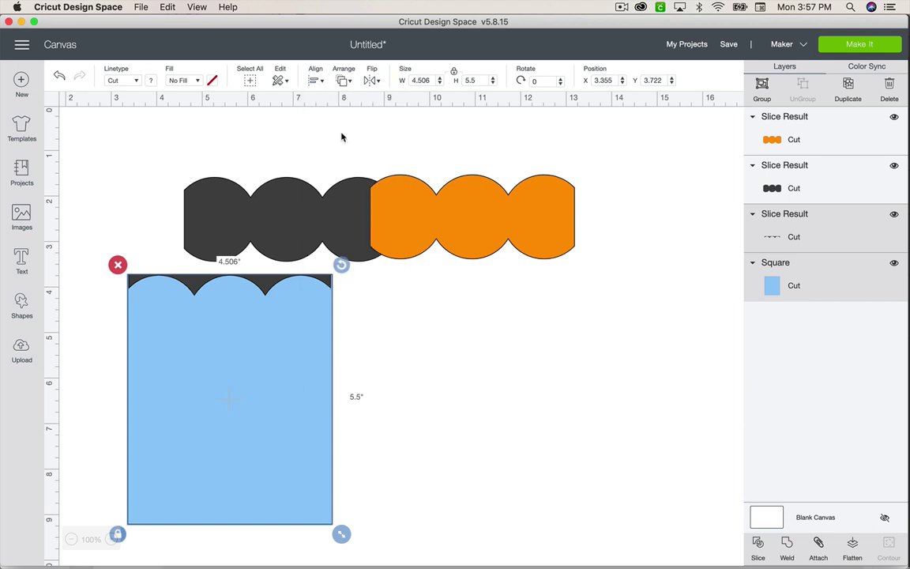
pyautogui.click(428, 385)
pyautogui.moveTo(402, 380); pyautogui.dragTo(259, 266)
pyautogui.click(757, 545)
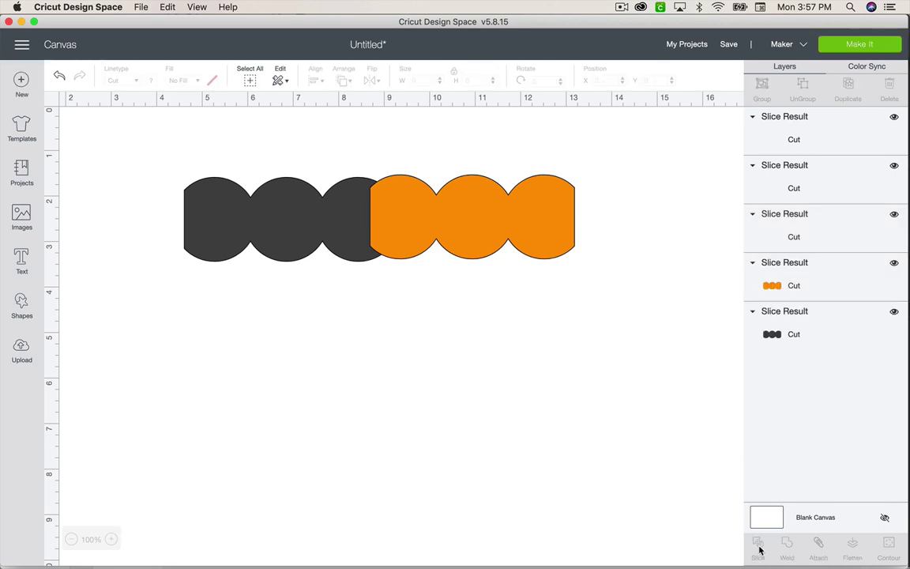
# Step: Separate the sliced pieces, deleting the circle rows and leftover blue scallop piece
pyautogui.moveTo(278, 375); pyautogui.dragTo(626, 380)
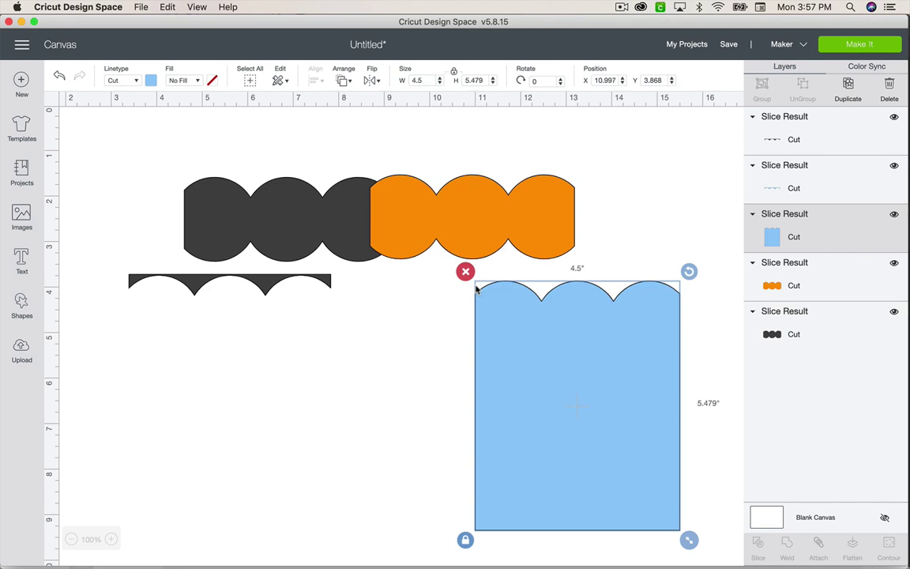
pyautogui.moveTo(279, 162); pyautogui.dragTo(478, 232)
pyautogui.press('Delete')
pyautogui.moveTo(237, 278); pyautogui.dragTo(585, 142)
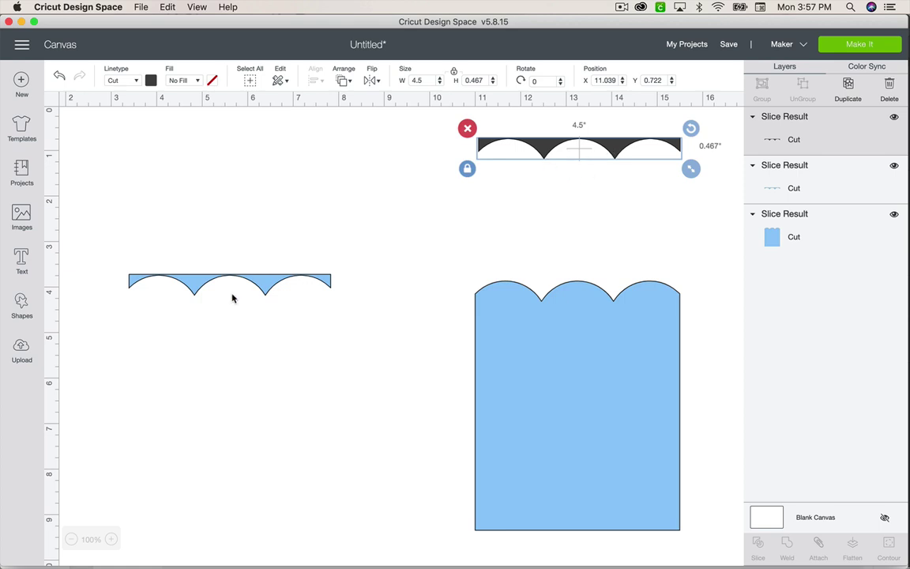
pyautogui.click(266, 279)
pyautogui.press('Delete')
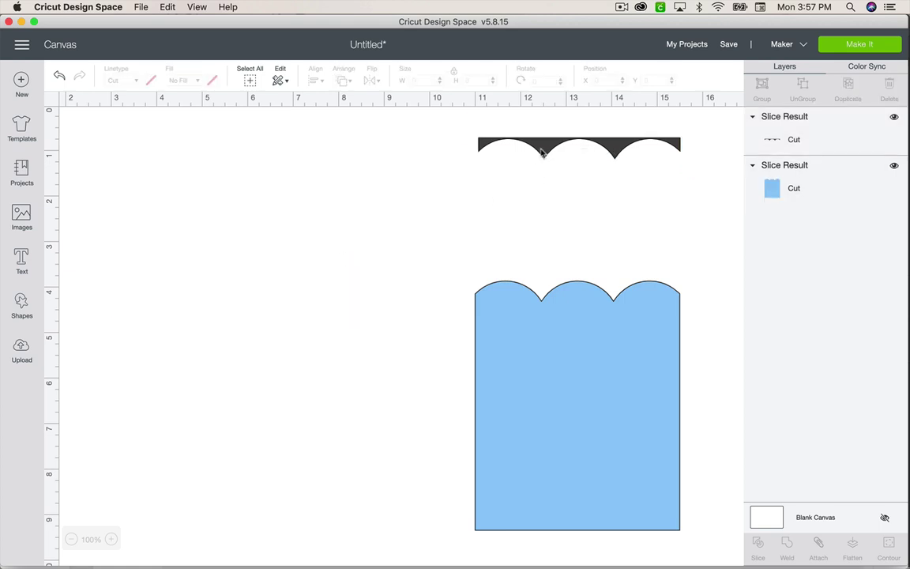
pyautogui.moveTo(542, 153); pyautogui.dragTo(569, 137)
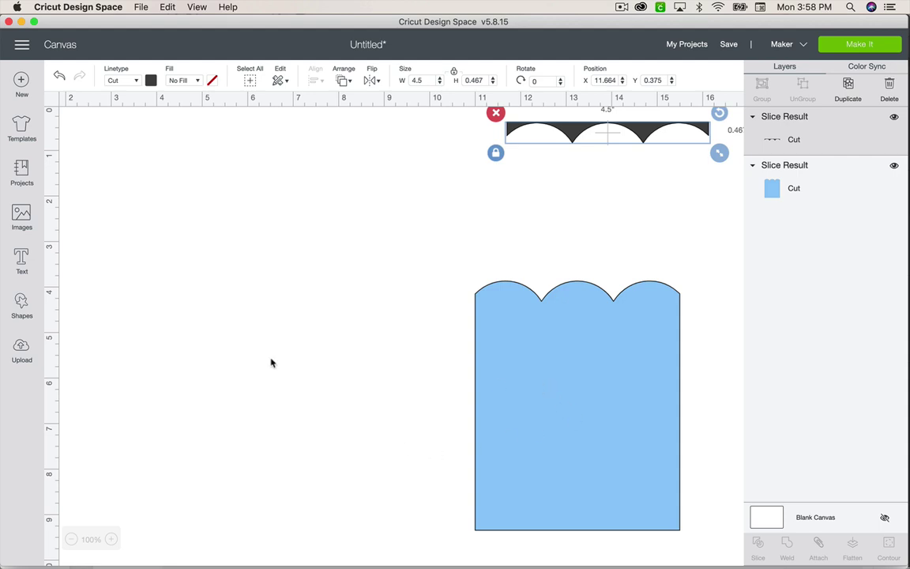
# Step: Add a new square sized 4.5 × 5.5 in
pyautogui.click(21, 304)
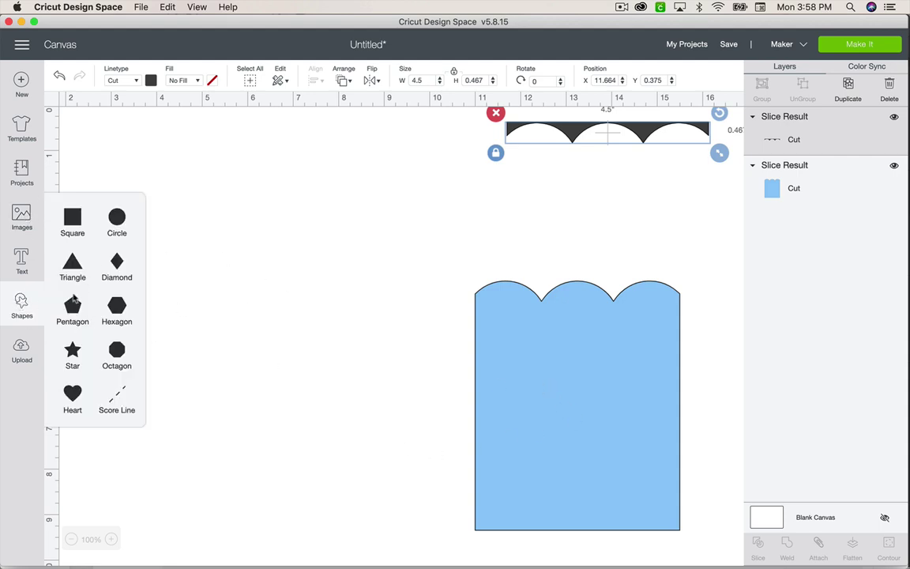
pyautogui.click(73, 217)
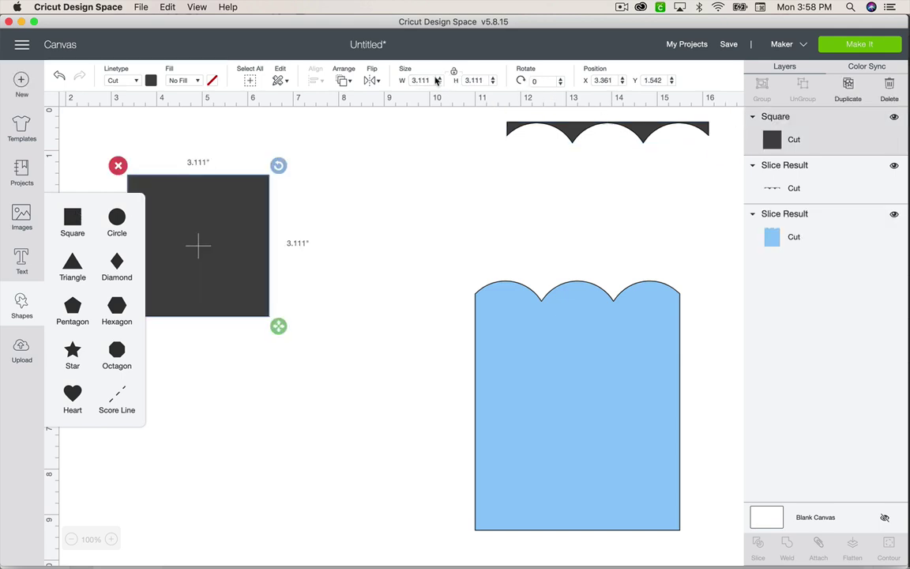
pyautogui.doubleClick(429, 79)
pyautogui.write('4.5')
pyautogui.press('Tab')
pyautogui.write('5.5')
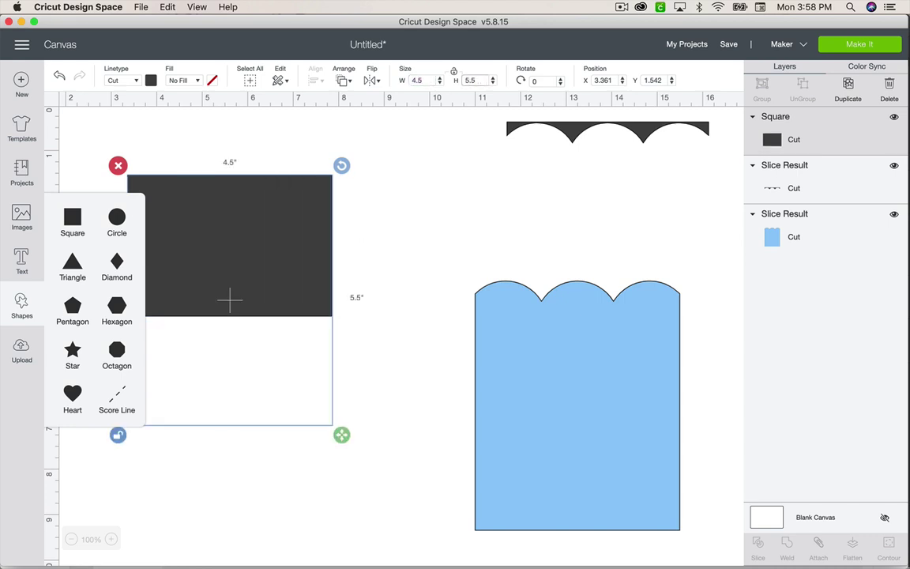
# Step: Push the blue arched panel to the right edge and set the dark panel just left of it
pyautogui.moveTo(264, 266); pyautogui.dragTo(345, 370)
pyautogui.moveTo(587, 392); pyautogui.dragTo(719, 384)
pyautogui.moveTo(658, 338); pyautogui.dragTo(756, 333)
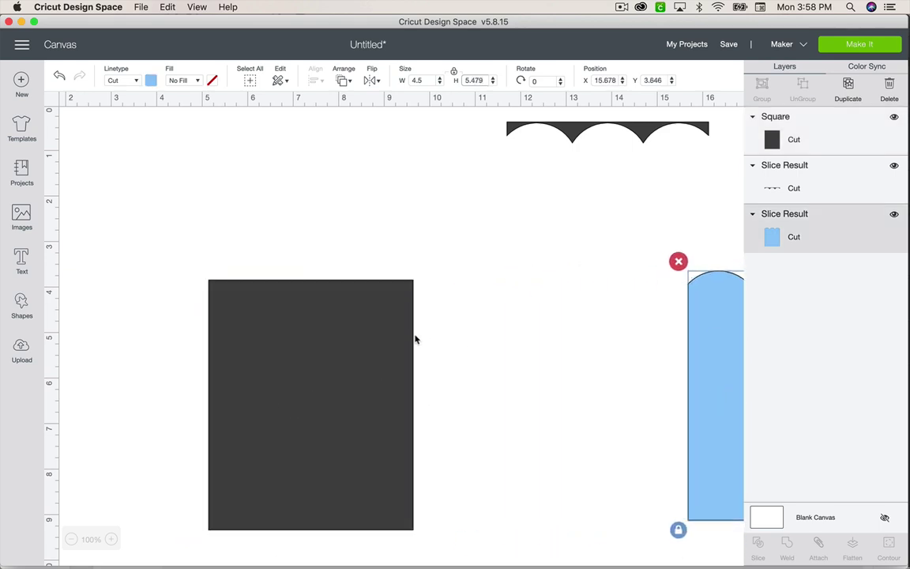
pyautogui.moveTo(415, 338); pyautogui.dragTo(666, 335)
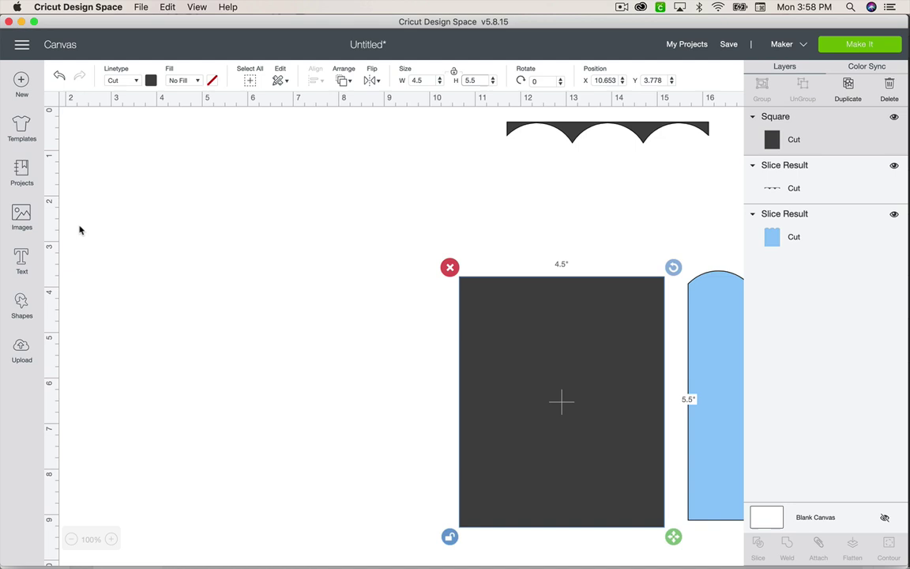
# Step: Add a red-orange heart about 1.09 in wide over the dark panel's top-left corner
pyautogui.click(21, 304)
pyautogui.click(74, 392)
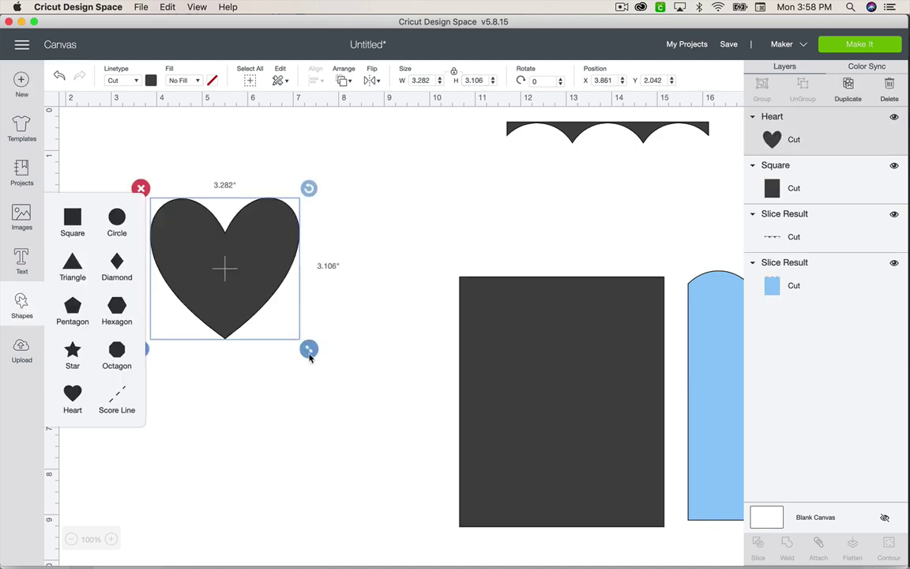
pyautogui.moveTo(309, 348); pyautogui.dragTo(209, 307)
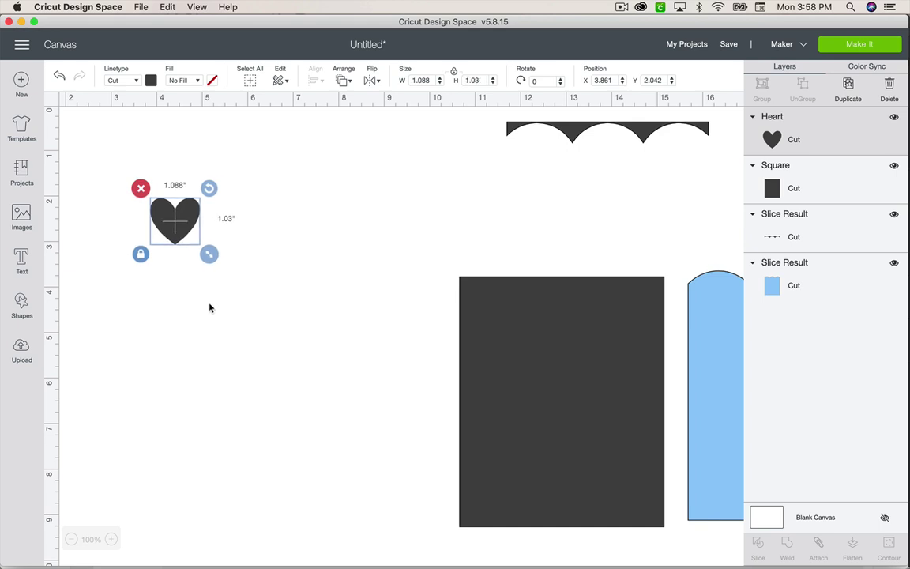
pyautogui.click(150, 81)
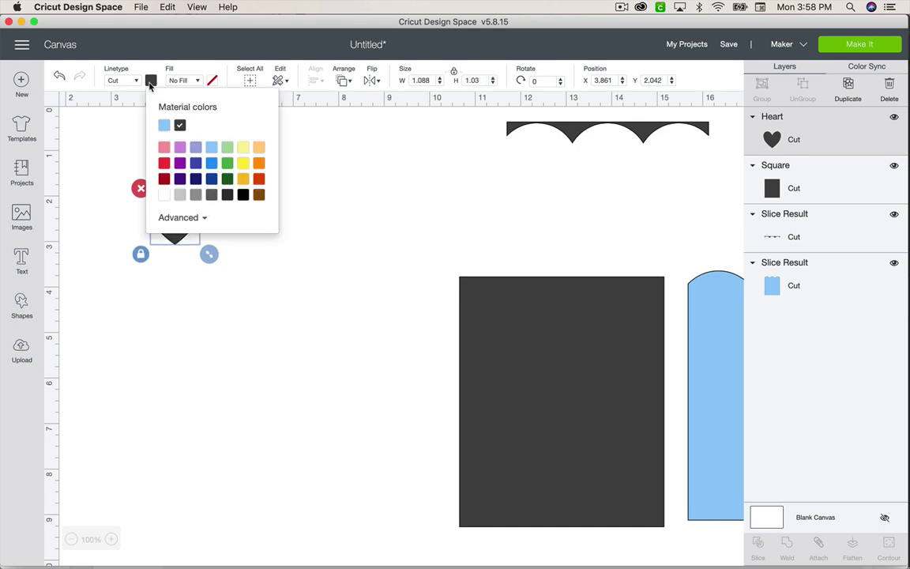
pyautogui.click(259, 179)
pyautogui.click(179, 270)
pyautogui.moveTo(179, 229); pyautogui.dragTo(463, 308)
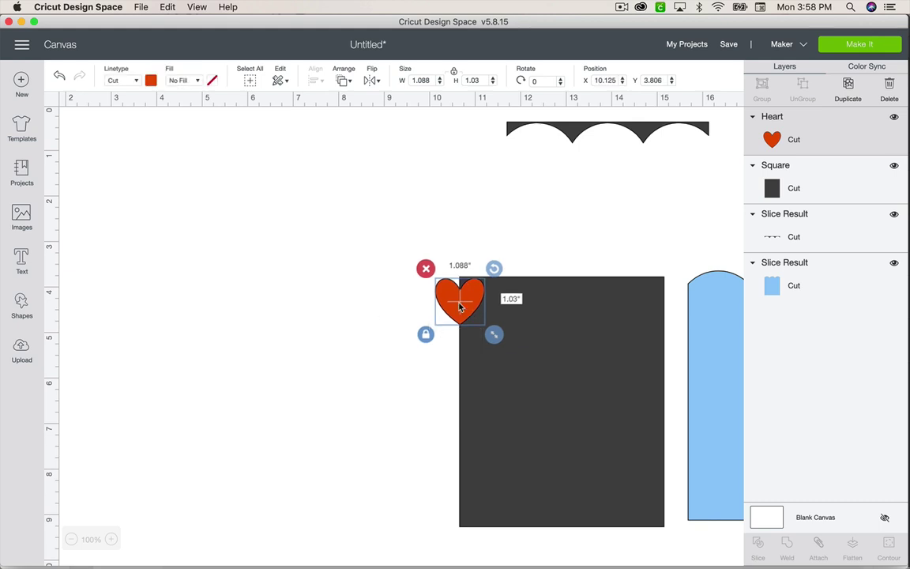
pyautogui.moveTo(459, 307); pyautogui.dragTo(482, 296)
# Step: Copy the heart repeatedly to build an overlapping row across the panel's top edge
pyautogui.press('super+d')
pyautogui.press('super+d')
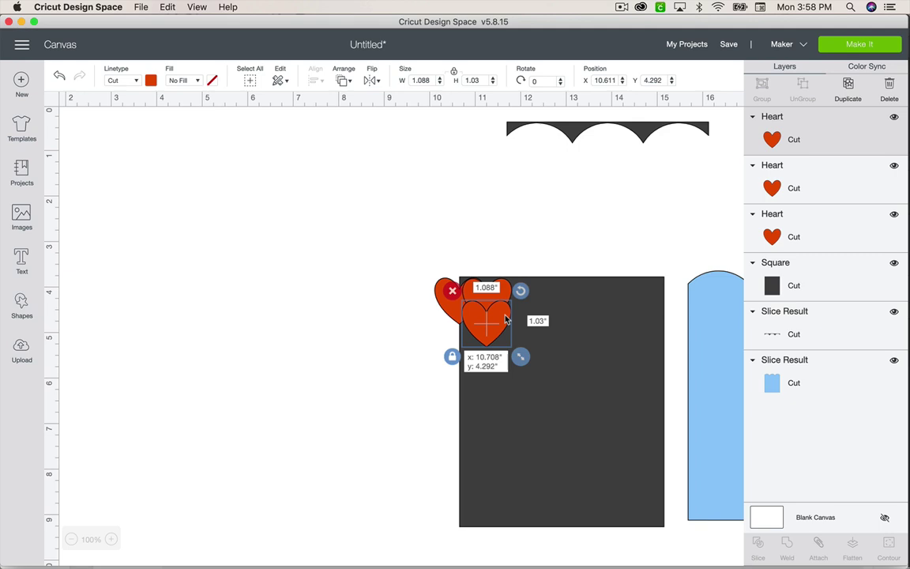
pyautogui.moveTo(506, 319); pyautogui.dragTo(556, 299)
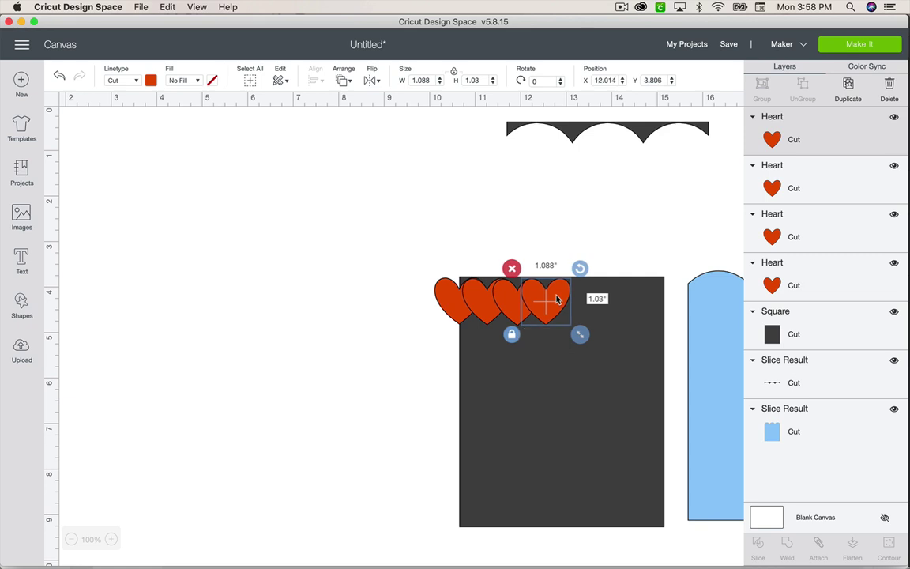
pyautogui.press('super+v')
pyautogui.moveTo(492, 318); pyautogui.dragTo(586, 298)
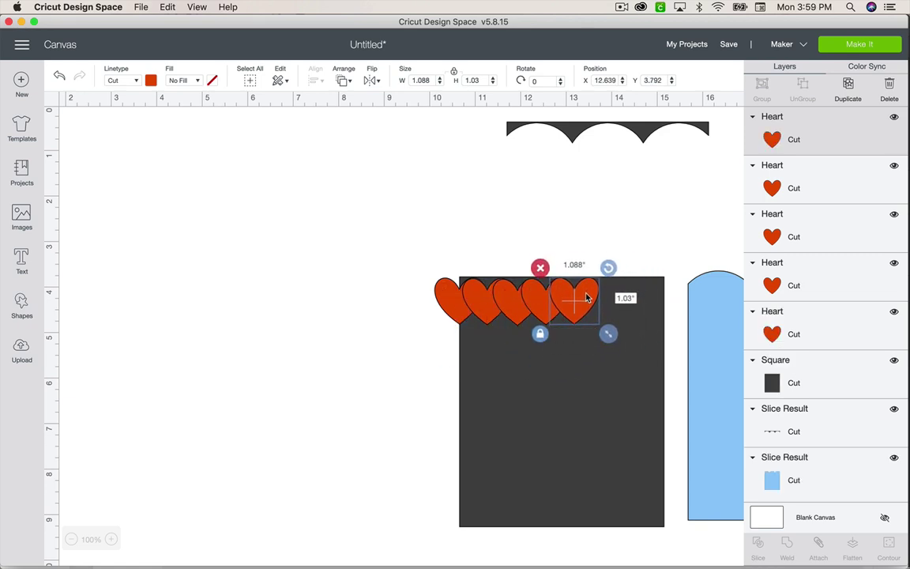
pyautogui.press('super+v')
pyautogui.moveTo(489, 326); pyautogui.dragTo(606, 308)
pyautogui.press('super+v')
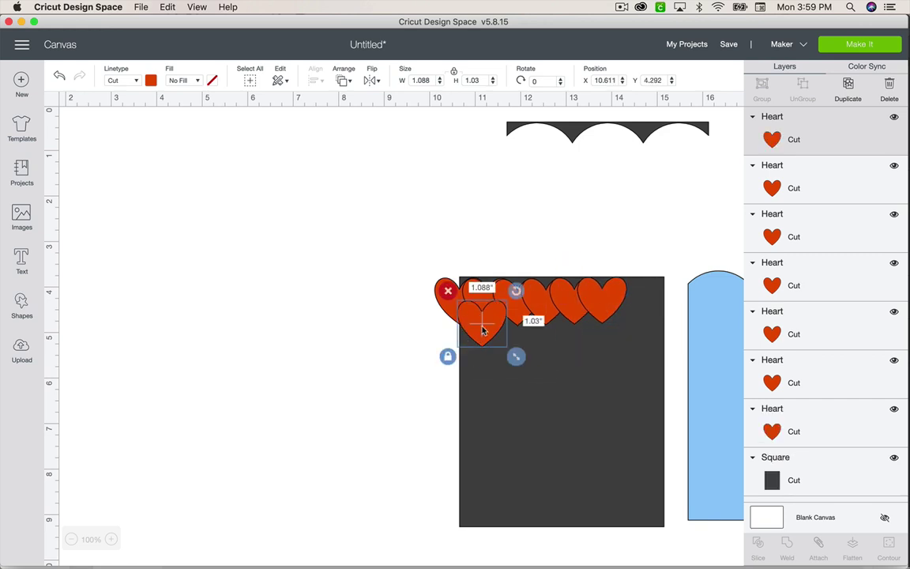
pyautogui.moveTo(482, 330); pyautogui.dragTo(634, 305)
pyautogui.press('super+v')
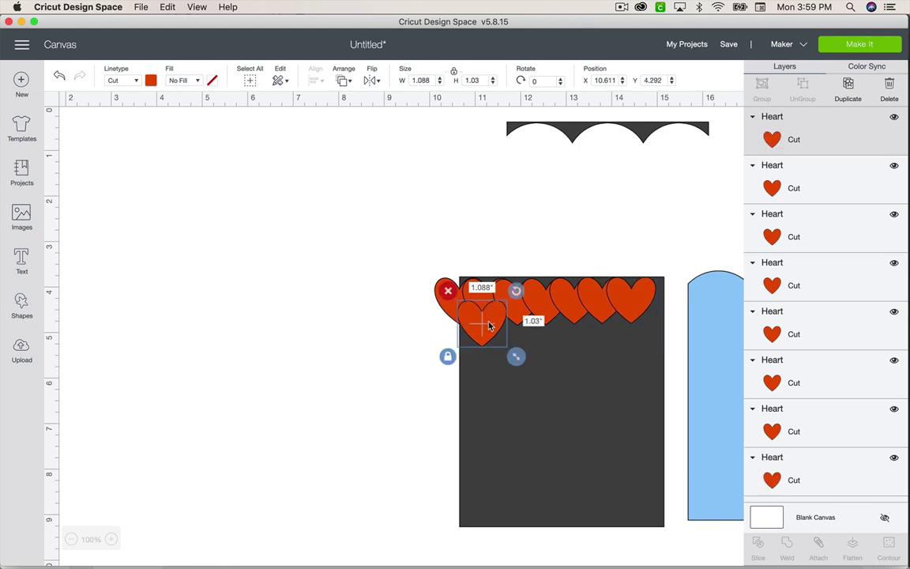
pyautogui.moveTo(489, 326); pyautogui.dragTo(663, 299)
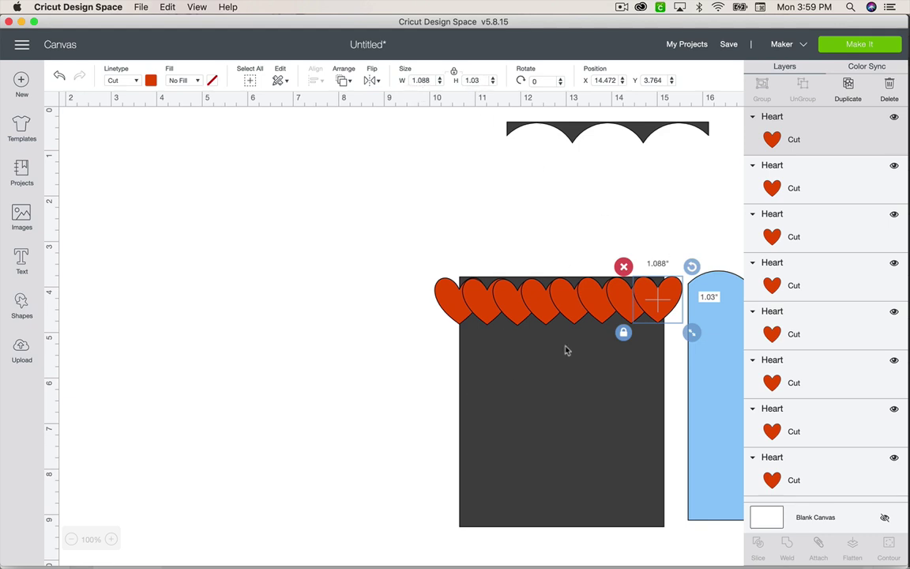
# Step: Select all eight hearts and align their tops
pyautogui.keyDown('shift'); pyautogui.click(615, 305); pyautogui.keyUp('shift')
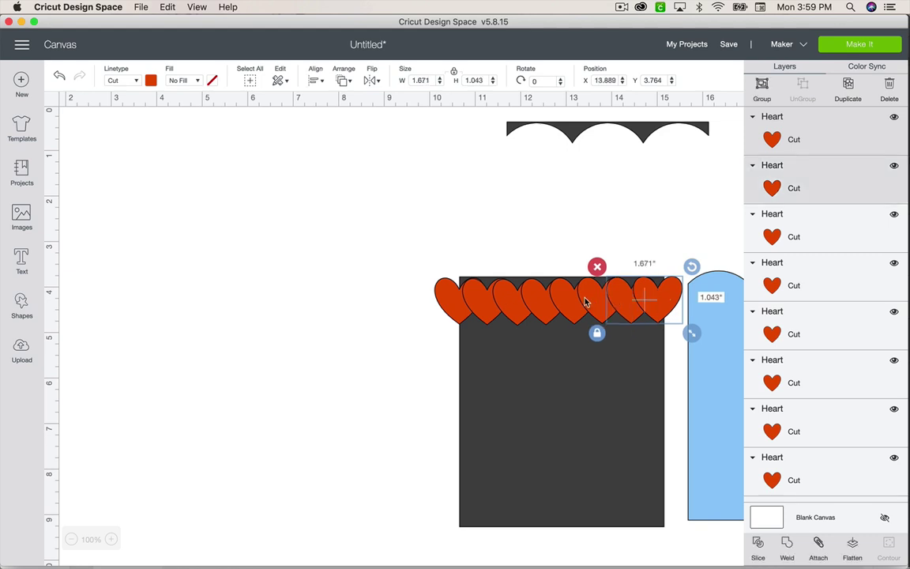
pyautogui.keyDown('shift'); pyautogui.click(587, 302); pyautogui.keyUp('shift')
pyautogui.keyDown('shift'); pyautogui.click(538, 305); pyautogui.keyUp('shift')
pyautogui.keyDown('shift'); pyautogui.click(522, 305); pyautogui.keyUp('shift')
pyautogui.keyDown('shift'); pyautogui.click(498, 309); pyautogui.keyUp('shift')
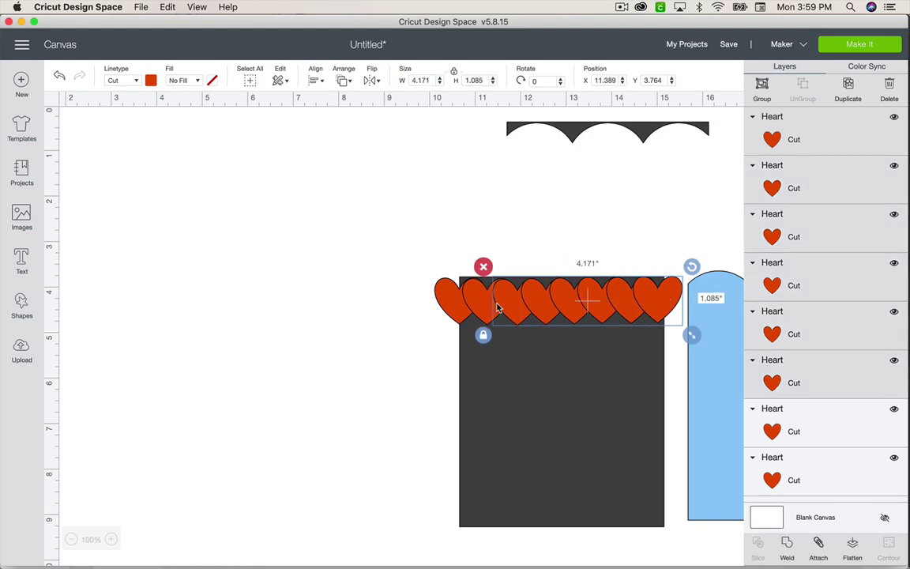
pyautogui.keyDown('shift'); pyautogui.click(467, 309); pyautogui.keyUp('shift')
pyautogui.keyDown('shift'); pyautogui.click(451, 305); pyautogui.keyUp('shift')
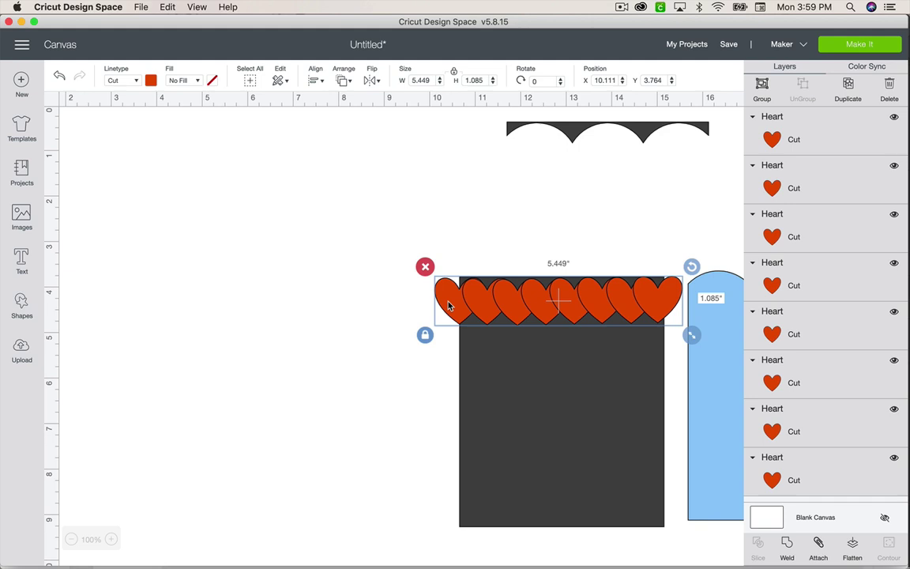
pyautogui.click(315, 79)
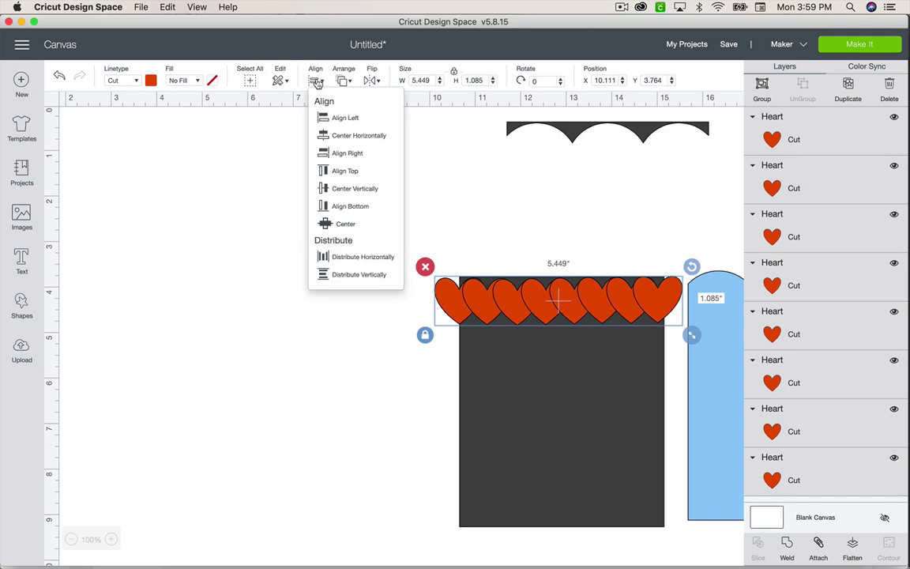
pyautogui.click(344, 170)
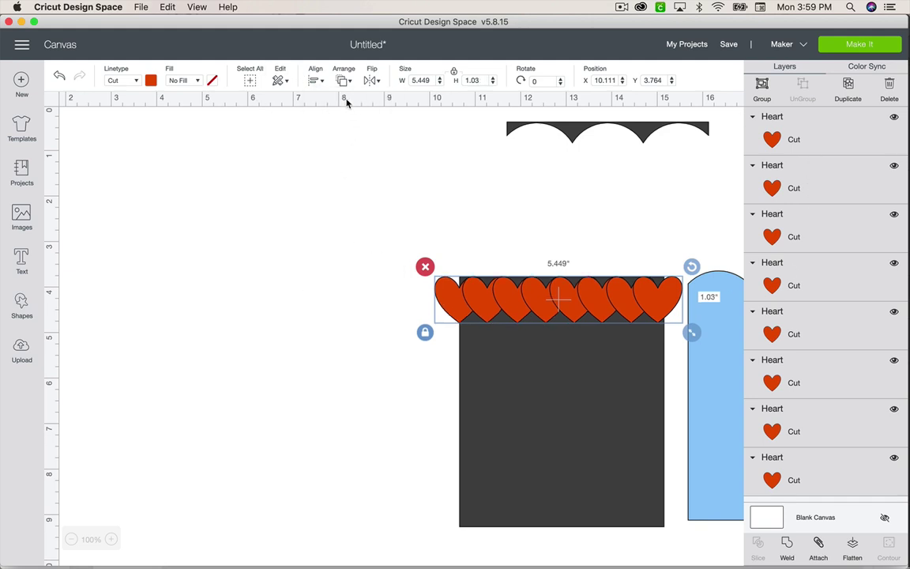
# Step: Distribute the hearts horizontally and nudge the 5.449 in row slightly right
pyautogui.click(314, 79)
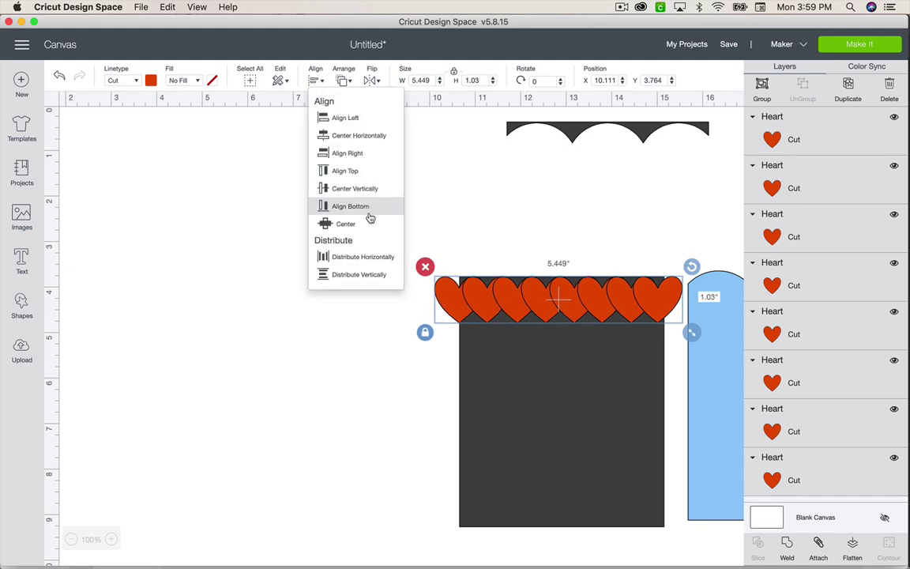
pyautogui.click(350, 258)
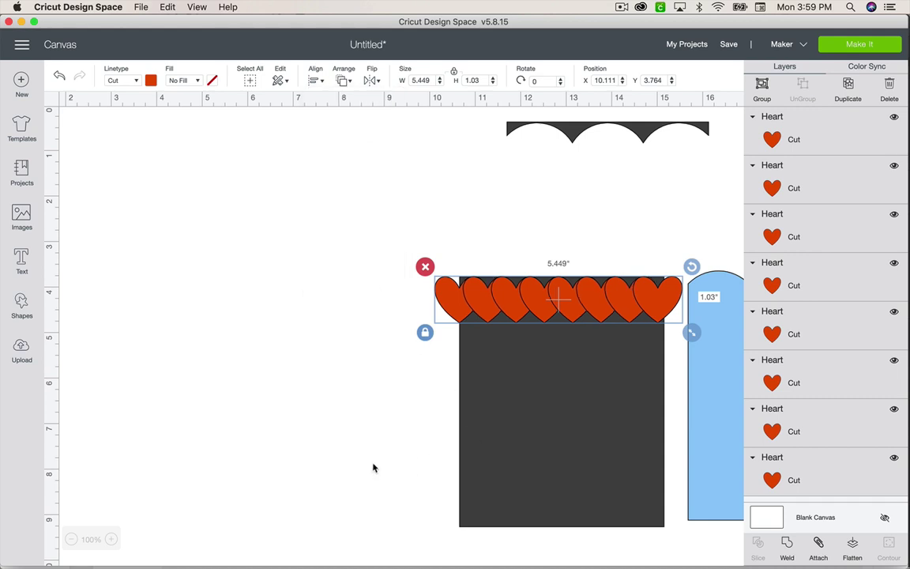
pyautogui.press('Right')
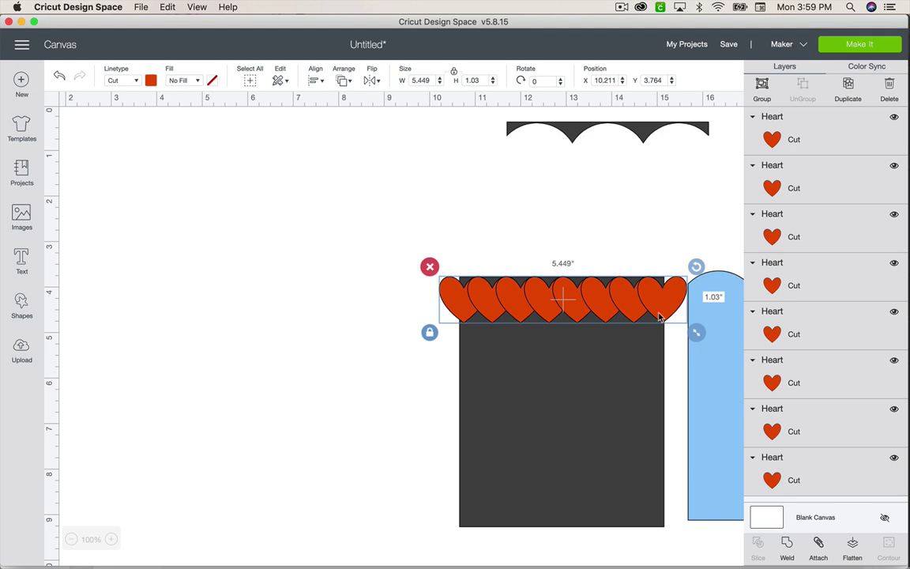
# Step: Weld the eight hearts into one Weld Result and move it with the dark panel to the left
pyautogui.click(787, 546)
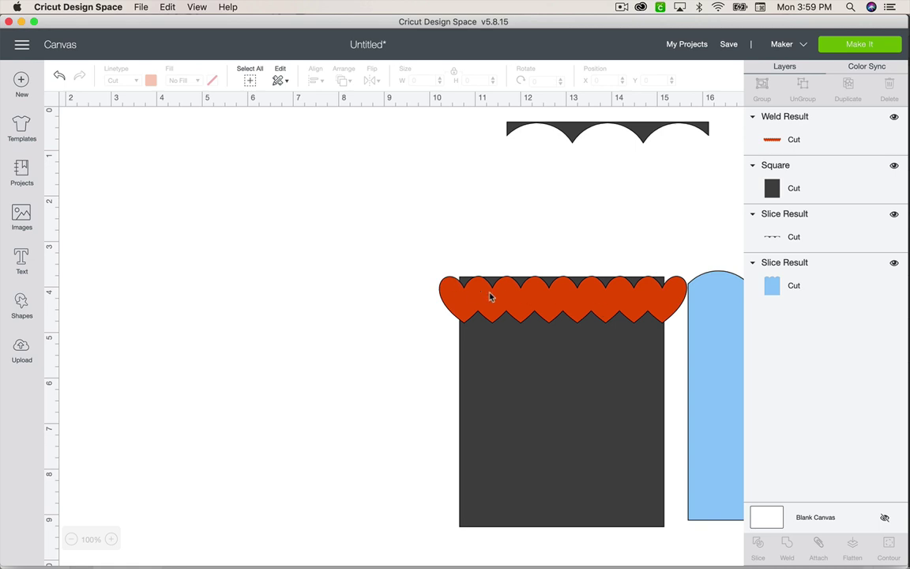
pyautogui.moveTo(434, 246); pyautogui.dragTo(238, 346)
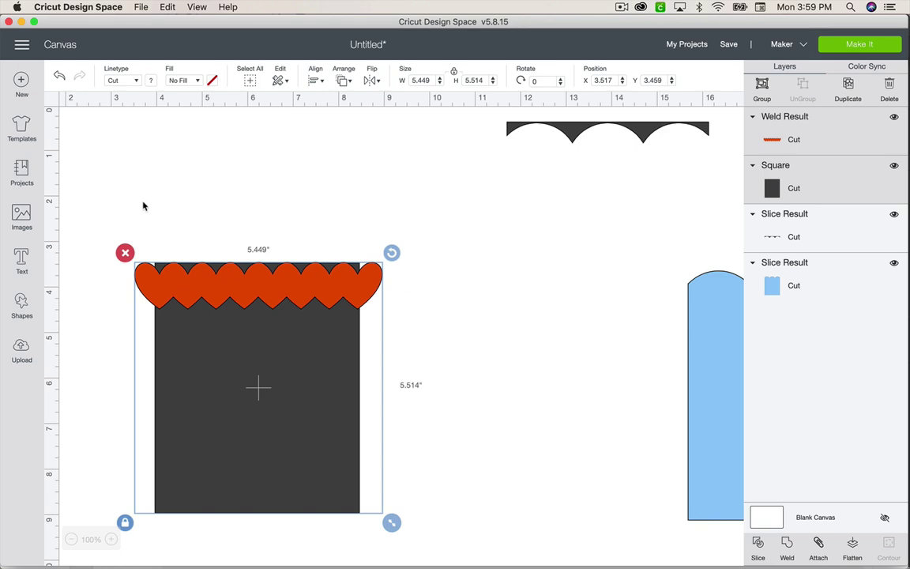
pyautogui.click(116, 209)
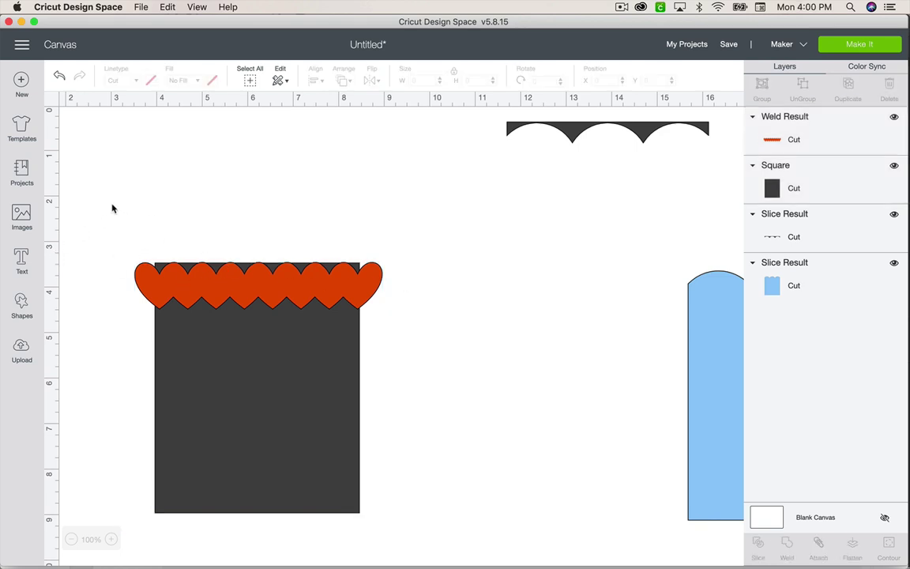
pyautogui.moveTo(112, 209); pyautogui.dragTo(455, 534)
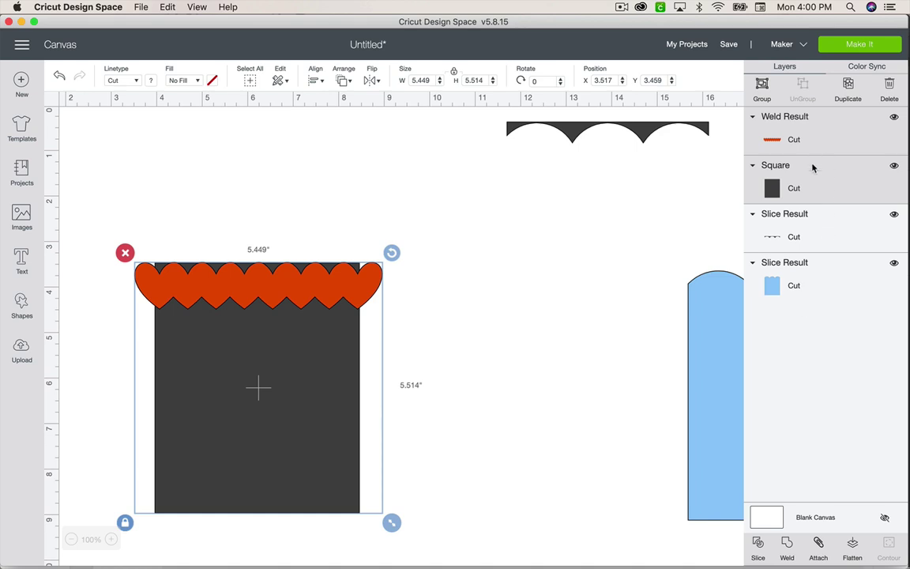
pyautogui.click(518, 419)
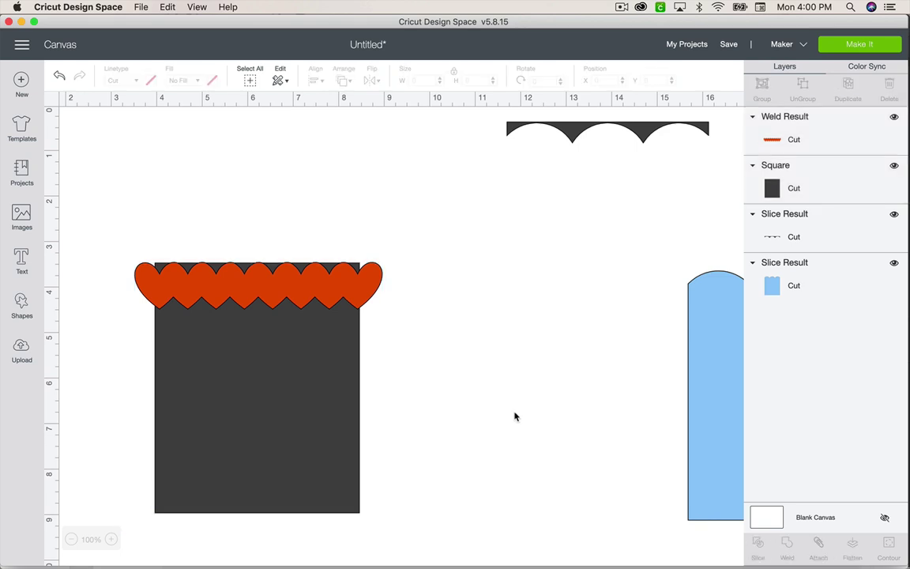
# Step: Slice the welded heart row out of the dark panel
pyautogui.click(263, 283)
pyautogui.keyDown('shift'); pyautogui.click(303, 357); pyautogui.keyUp('shift')
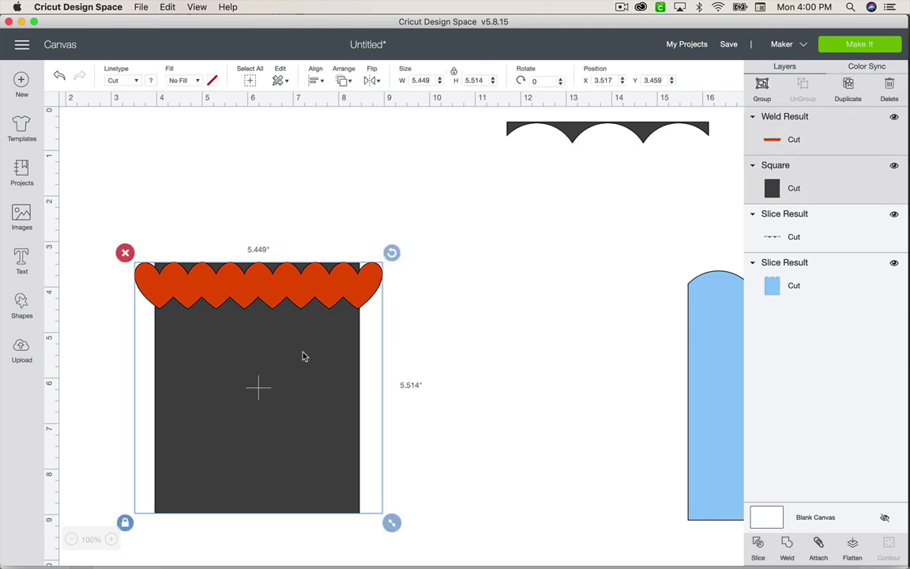
pyautogui.click(758, 545)
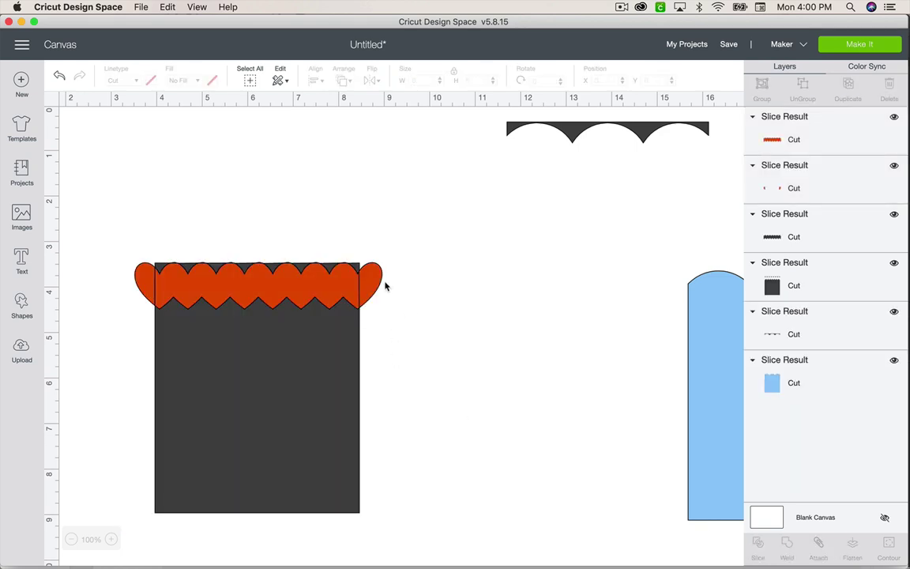
# Step: Delete the red half-heart and red scalloped leftovers, then shift the zigzag-topped panel aside
pyautogui.moveTo(379, 284); pyautogui.dragTo(377, 200)
pyautogui.press('Delete')
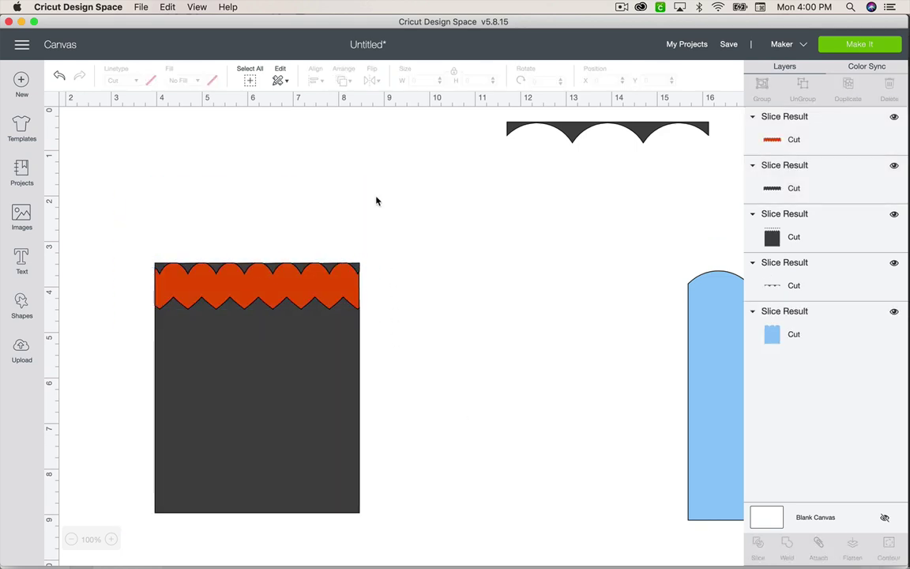
pyautogui.moveTo(278, 266); pyautogui.dragTo(277, 199)
pyautogui.press('Delete')
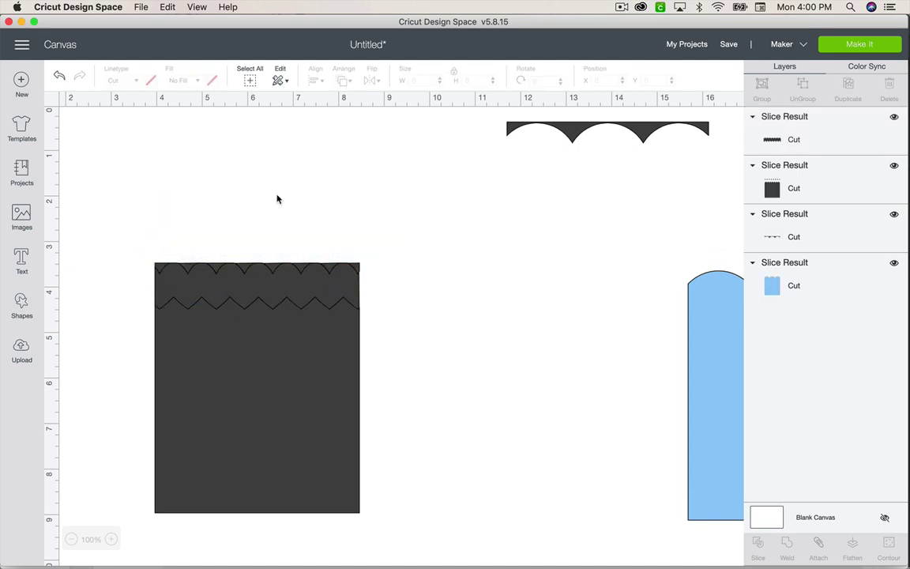
pyautogui.moveTo(300, 279); pyautogui.dragTo(569, 243)
pyautogui.click(457, 287)
# Step: Start hiding the contours of the loose triangles above the dark zigzag panel
pyautogui.click(285, 350)
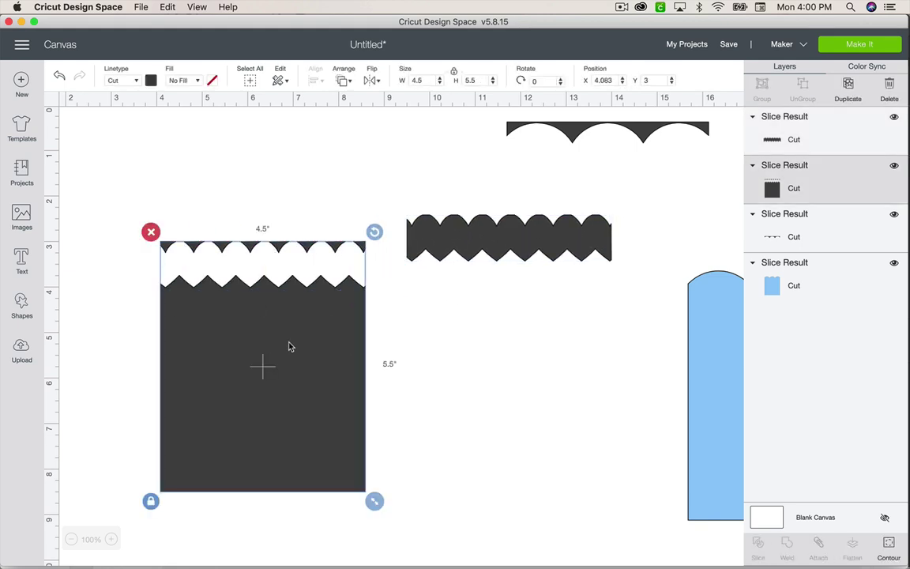
pyautogui.click(892, 545)
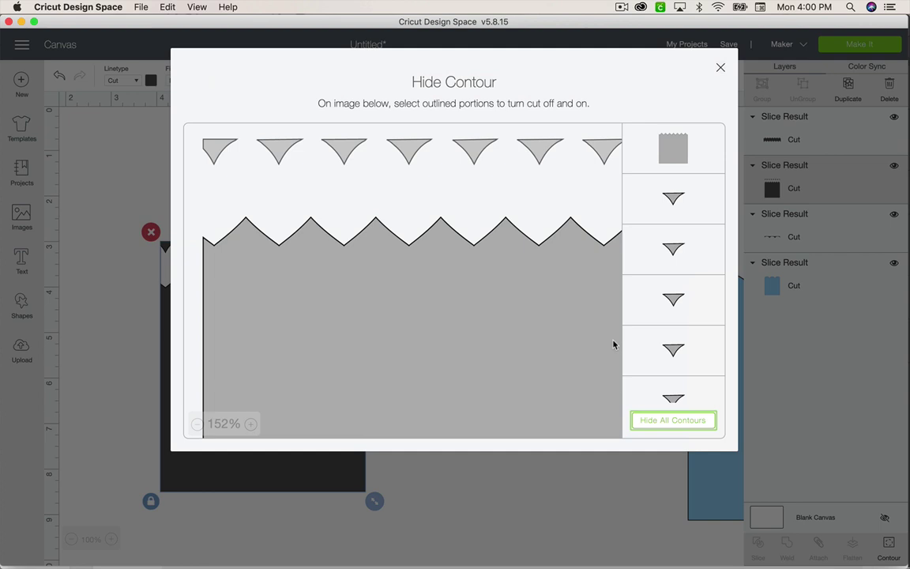
pyautogui.click(565, 292)
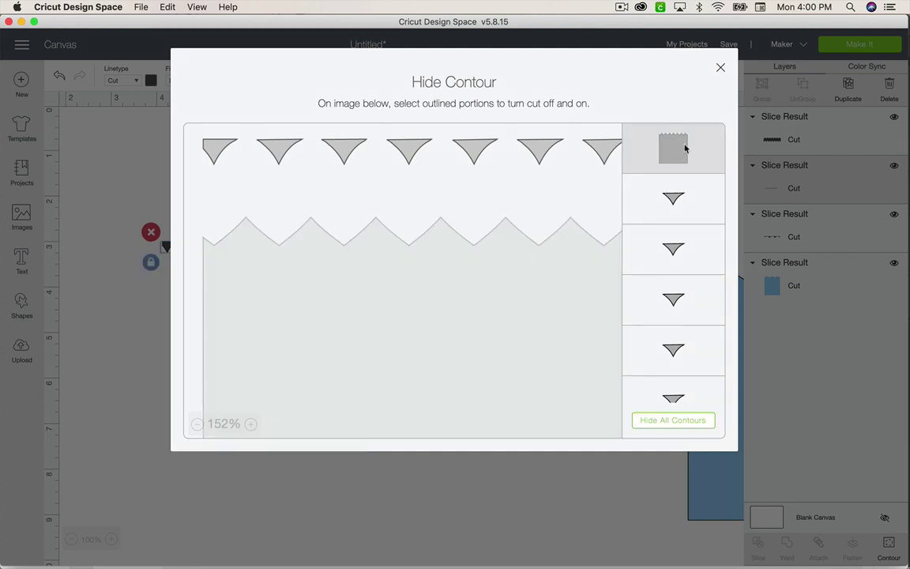
pyautogui.click(524, 295)
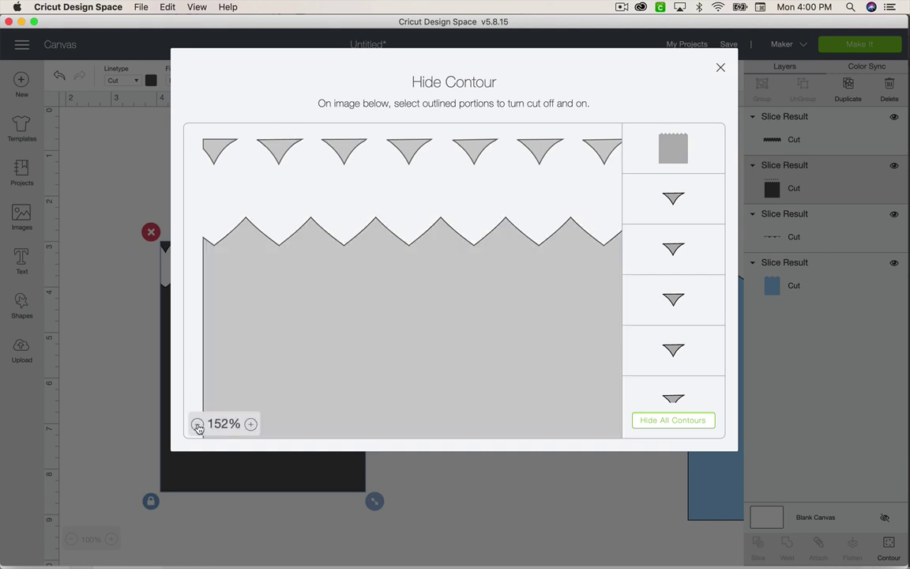
pyautogui.click(197, 424)
pyautogui.click(259, 150)
pyautogui.click(321, 144)
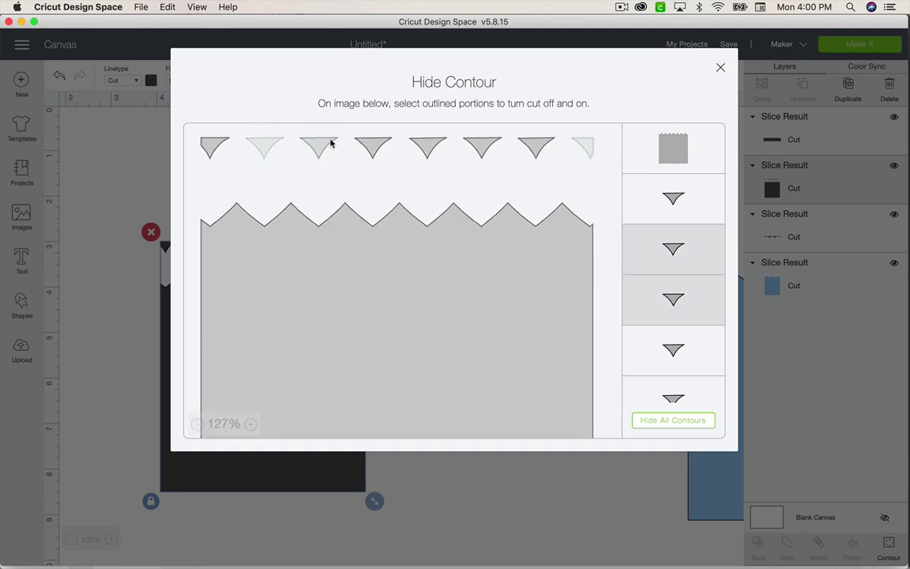
# Step: Hide the remaining top triangles' contours, keeping the main zigzag body and corner pieces
pyautogui.click(372, 145)
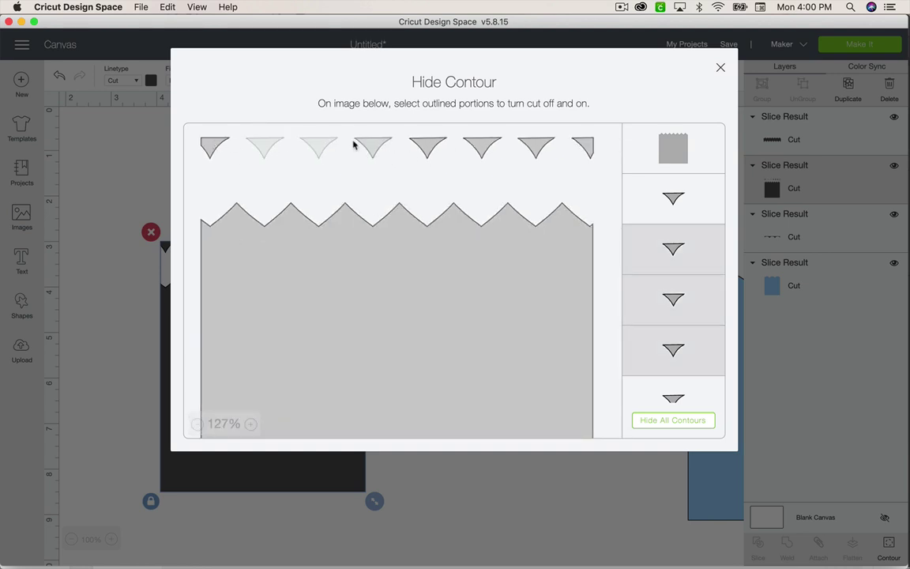
pyautogui.click(427, 146)
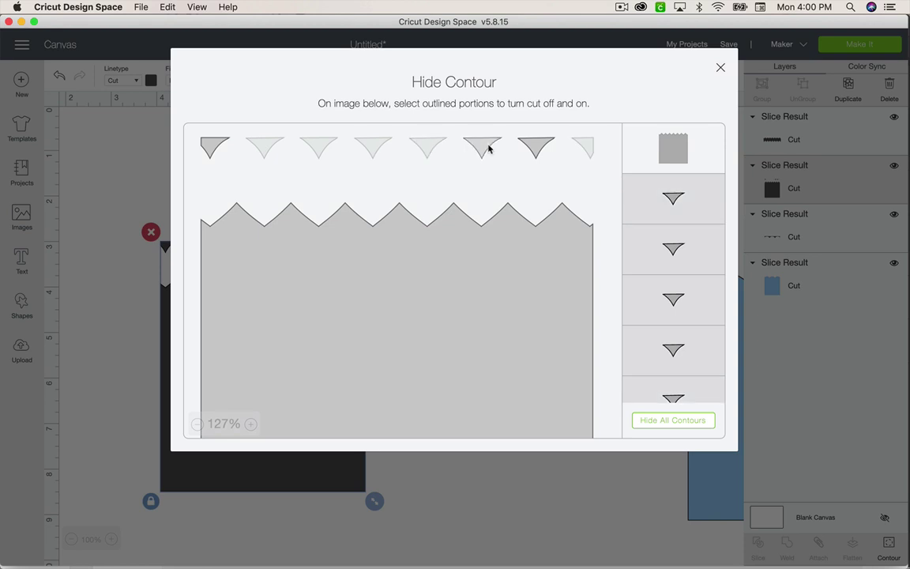
pyautogui.click(483, 147)
pyautogui.click(537, 147)
pyautogui.click(534, 255)
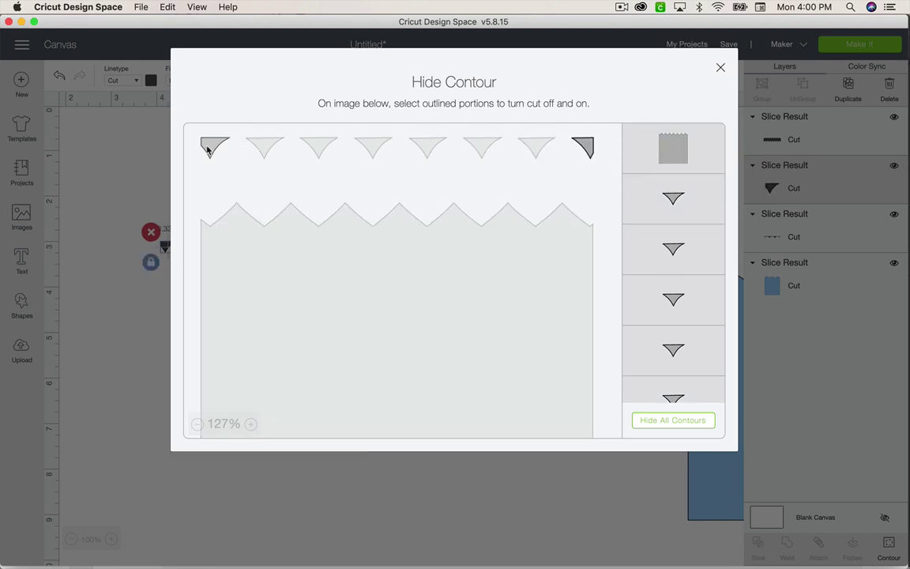
pyautogui.click(585, 145)
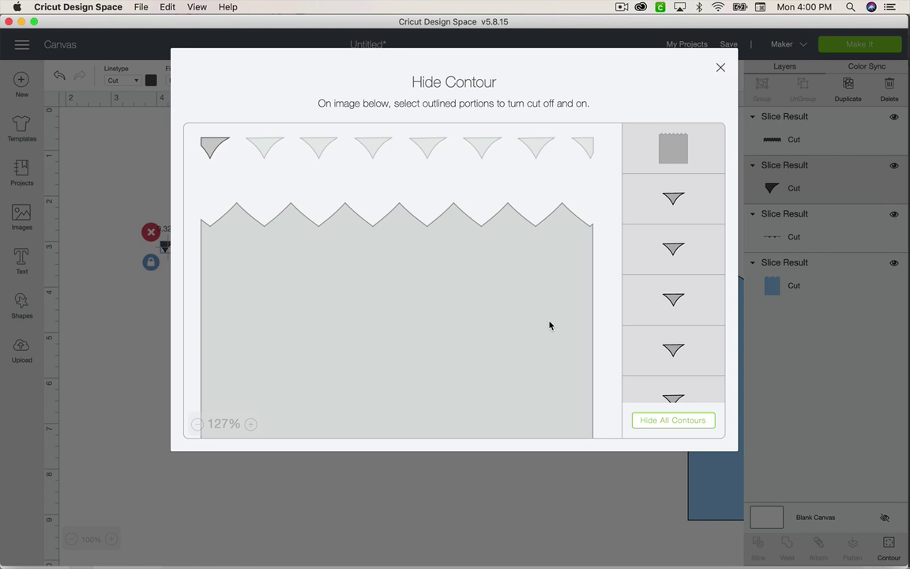
pyautogui.click(560, 316)
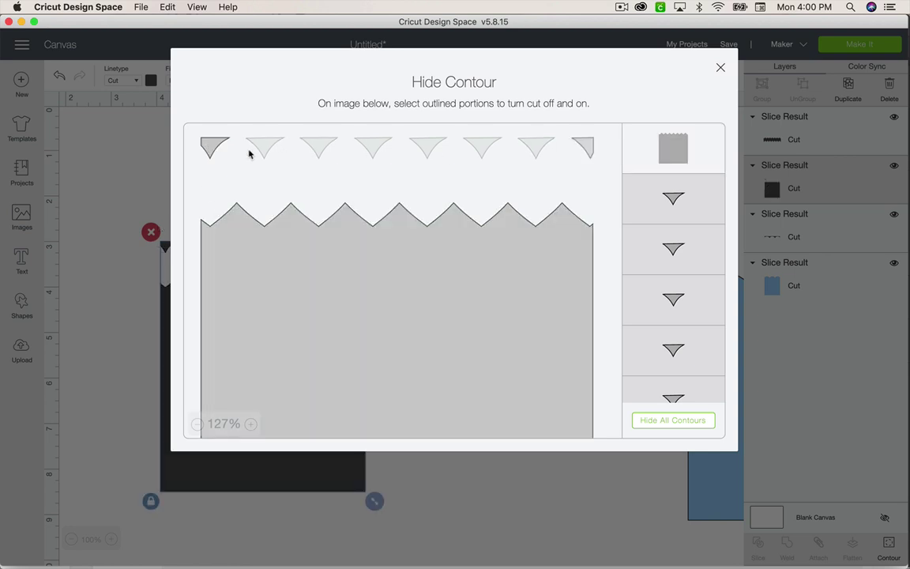
# Step: Close the Hide Contour dialog and recheck the panel, reopening it twice to verify
pyautogui.click(721, 69)
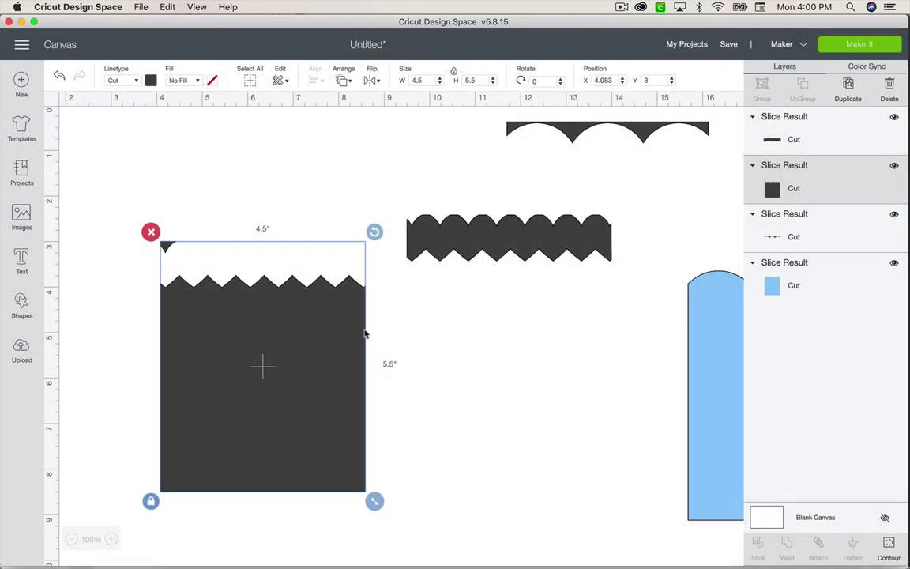
pyautogui.click(901, 547)
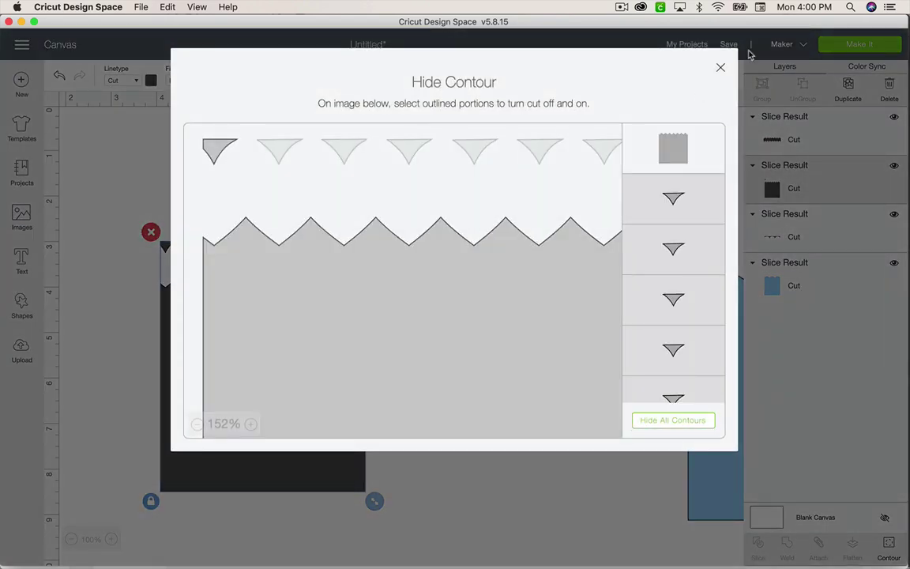
pyautogui.click(721, 67)
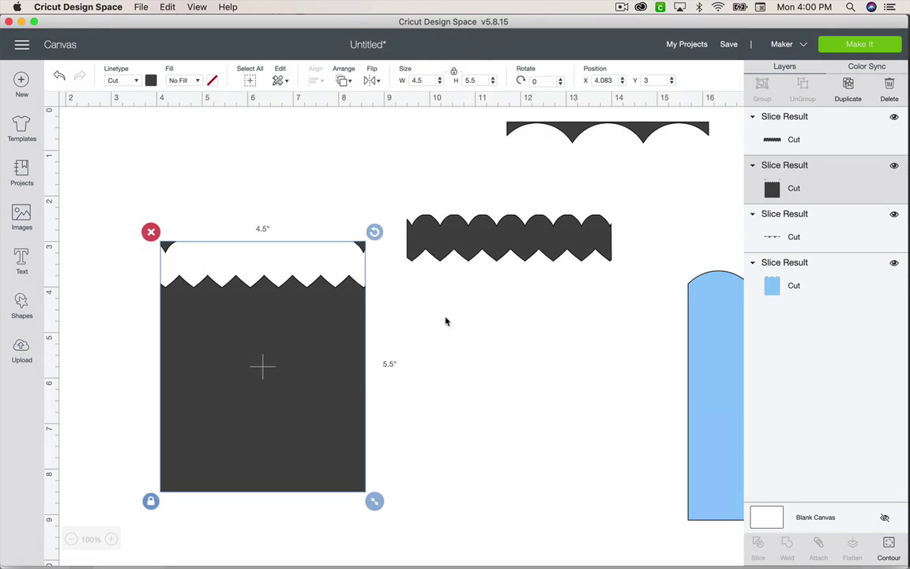
pyautogui.click(891, 547)
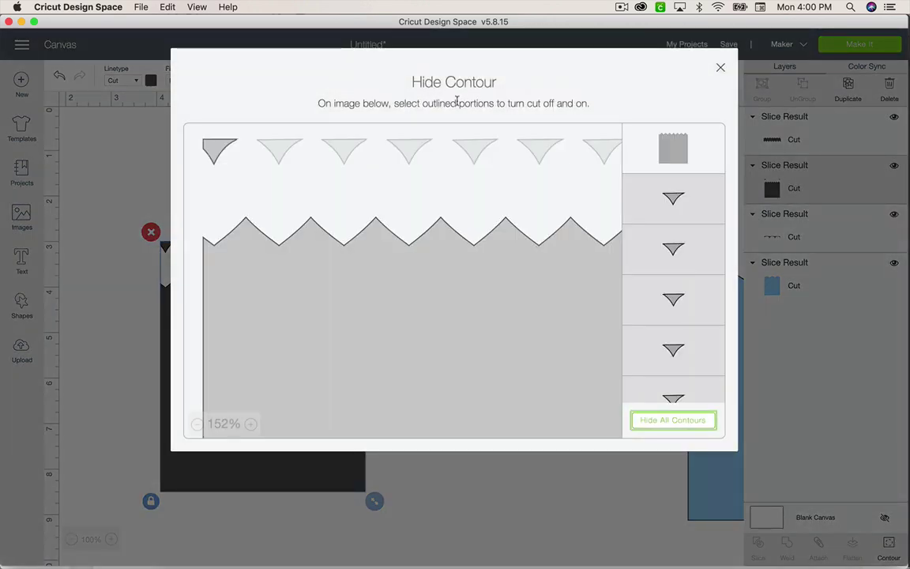
pyautogui.click(720, 69)
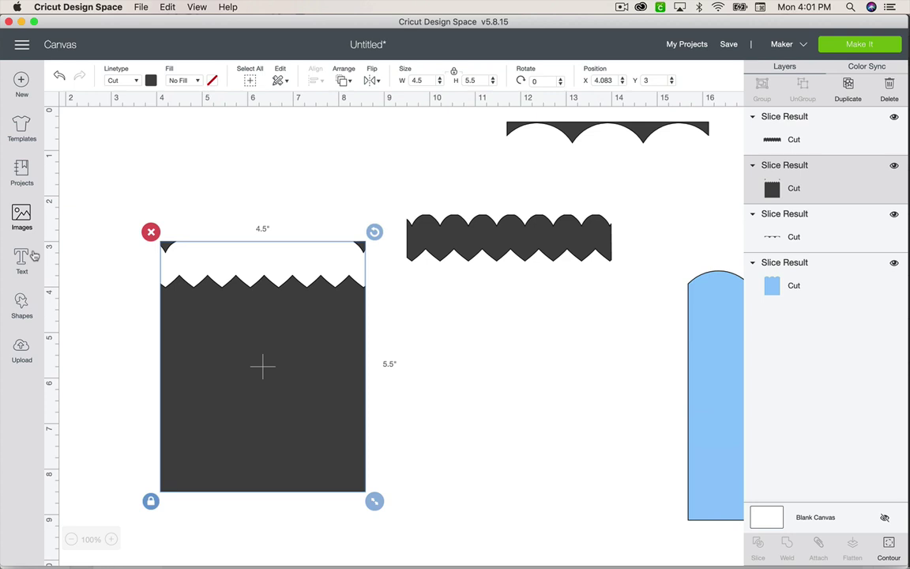
# Step: Add a small circle covering the zigzag panel's top-left corner triangle
pyautogui.click(21, 302)
pyautogui.click(117, 218)
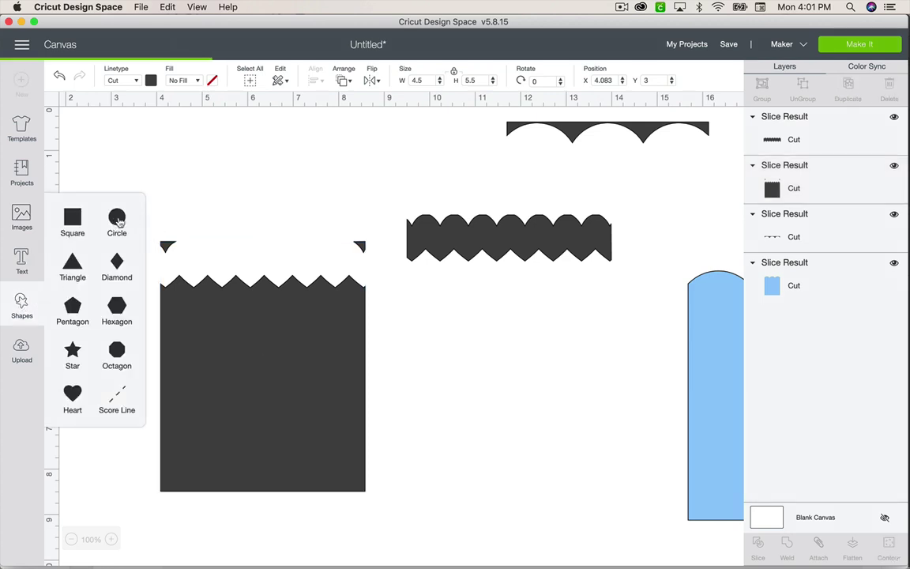
pyautogui.moveTo(227, 262); pyautogui.dragTo(135, 152)
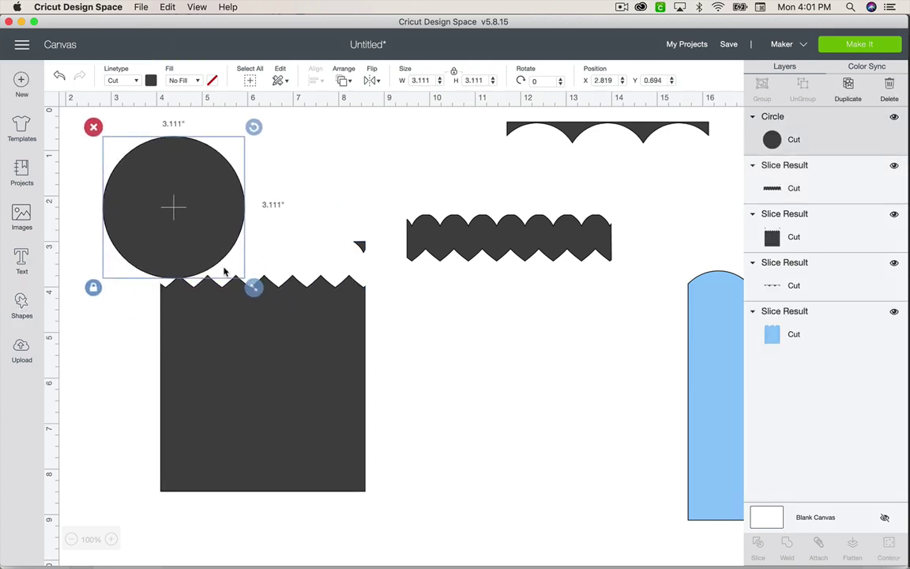
pyautogui.moveTo(229, 258)
pyautogui.mouseDown()
pyautogui.moveTo(181, 213)
pyautogui.moveTo(210, 258)
pyautogui.moveTo(214, 250)
pyautogui.mouseUp()
# Step: Slice the circle against the panel, then delete the circle and the top-left triangle pieces
pyautogui.keyDown('shift'); pyautogui.click(334, 455); pyautogui.keyUp('shift')
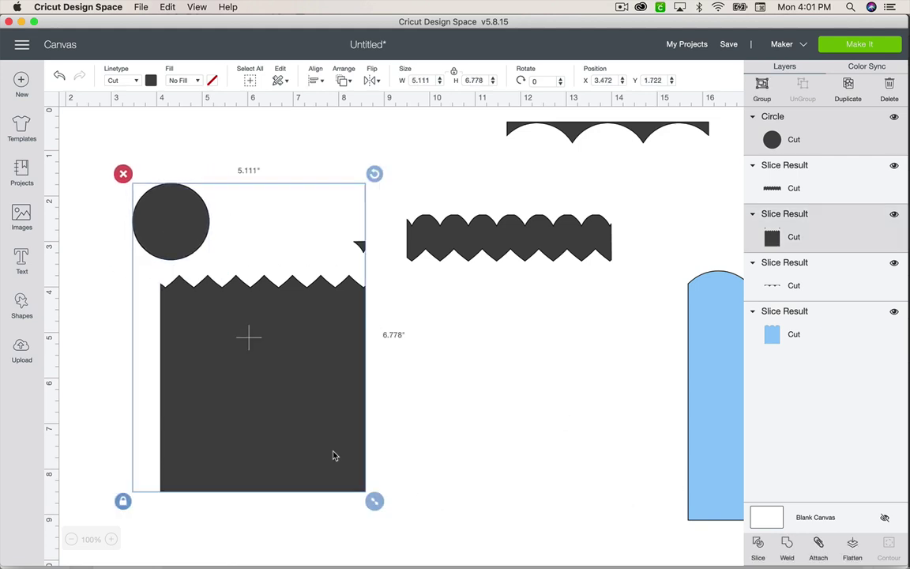
pyautogui.click(757, 544)
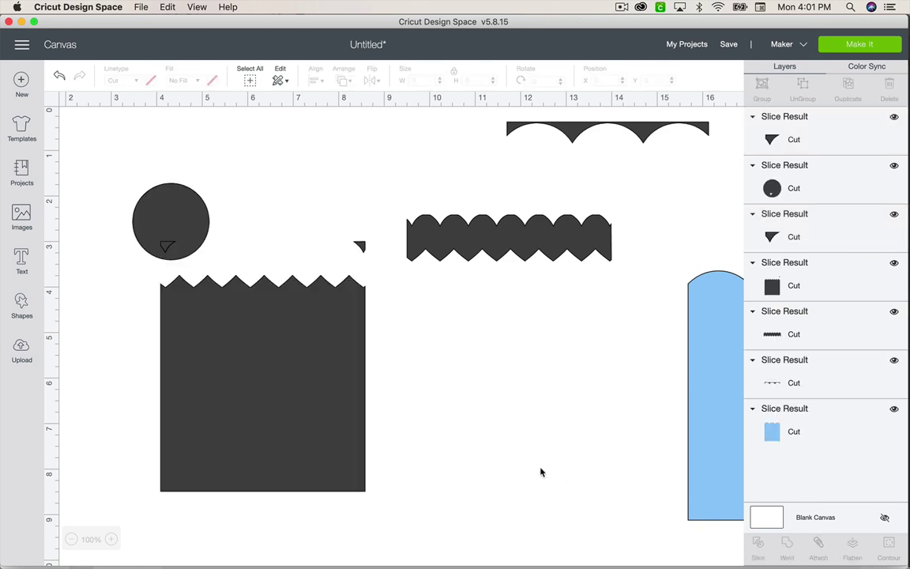
pyautogui.moveTo(119, 193); pyautogui.dragTo(237, 254)
pyautogui.press('Delete')
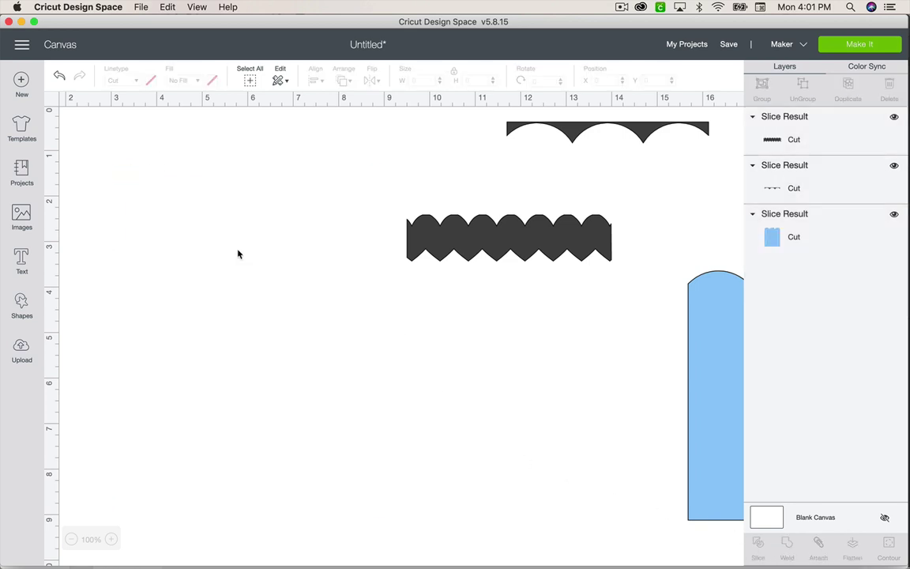
pyautogui.press('super+z')
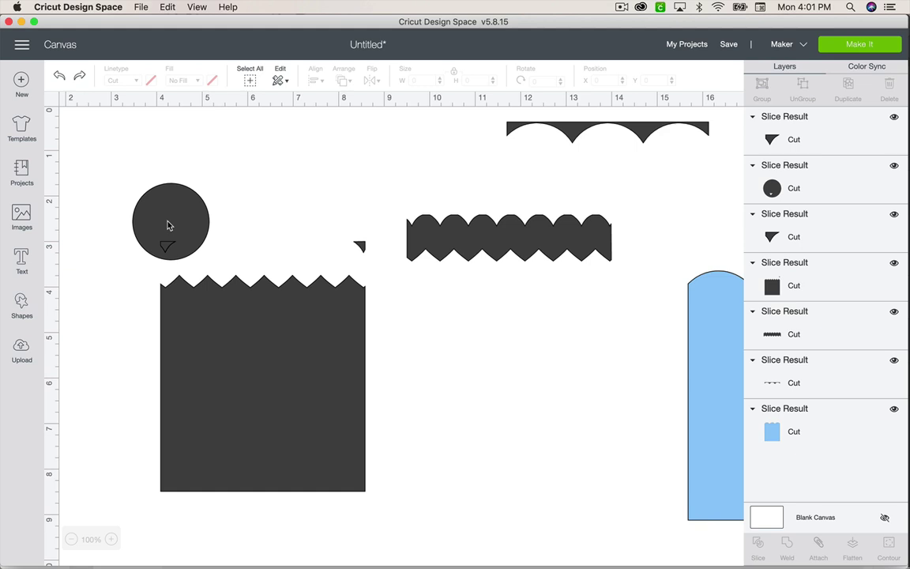
pyautogui.click(168, 224)
pyautogui.press('Delete')
pyautogui.click(165, 247)
pyautogui.press('Delete')
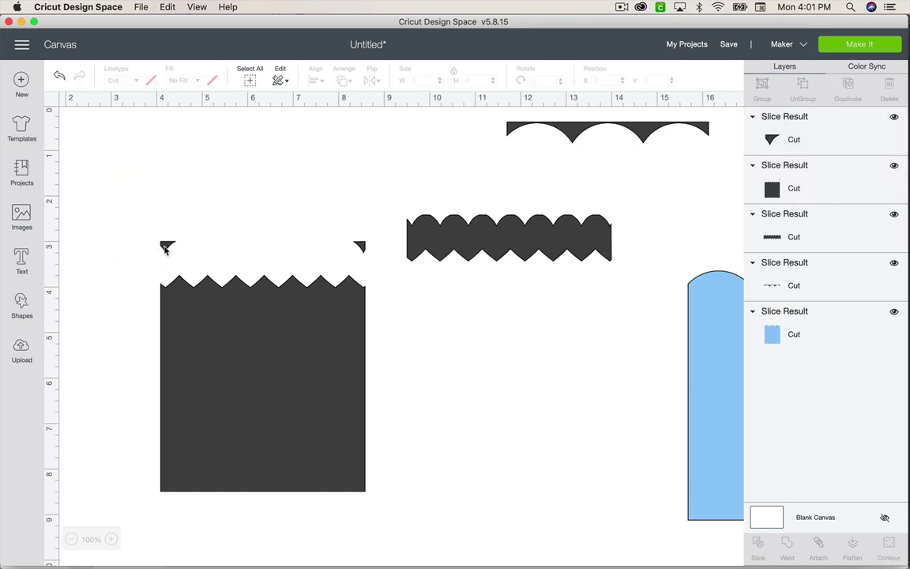
pyautogui.click(168, 248)
# Step: Delete the last top-left triangle piece and check the panel's contours
pyautogui.press('Delete')
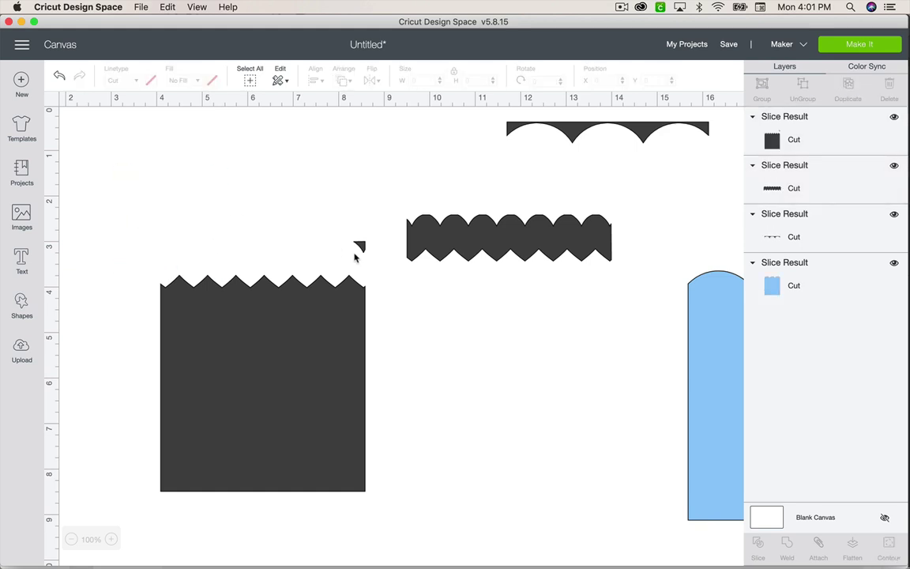
pyautogui.click(352, 259)
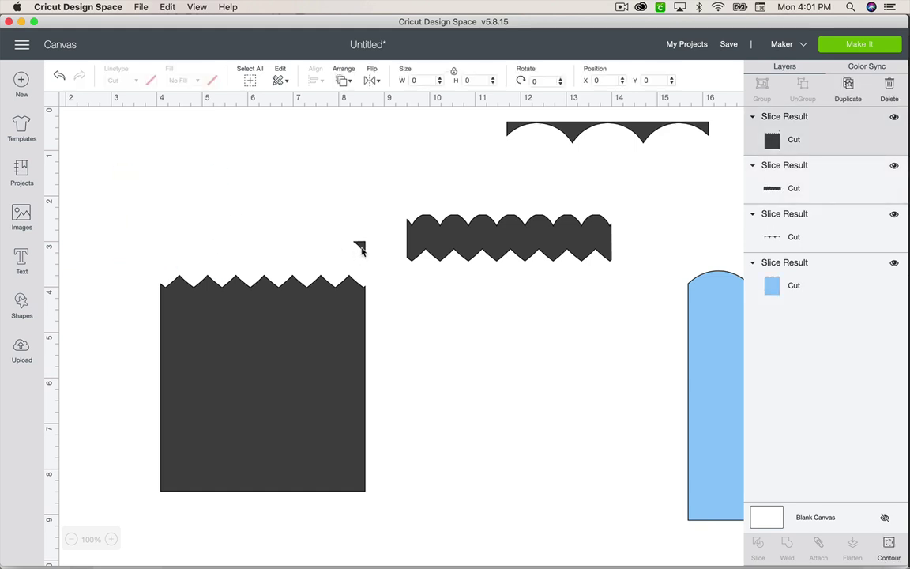
pyautogui.click(889, 549)
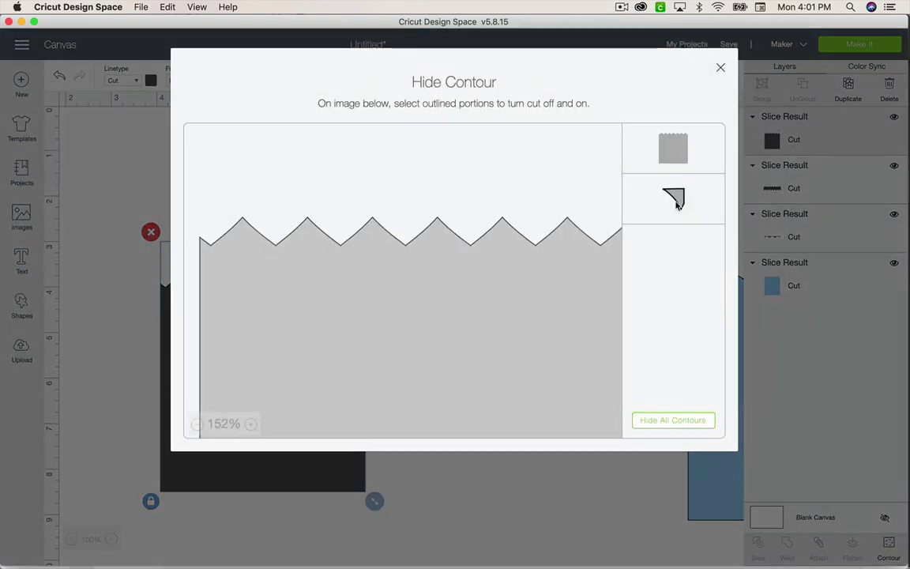
pyautogui.click(719, 71)
# Step: Move the zigzag panel beside the blue panel and the 4.5 × 1.016 in strip left
pyautogui.click(433, 376)
pyautogui.click(292, 364)
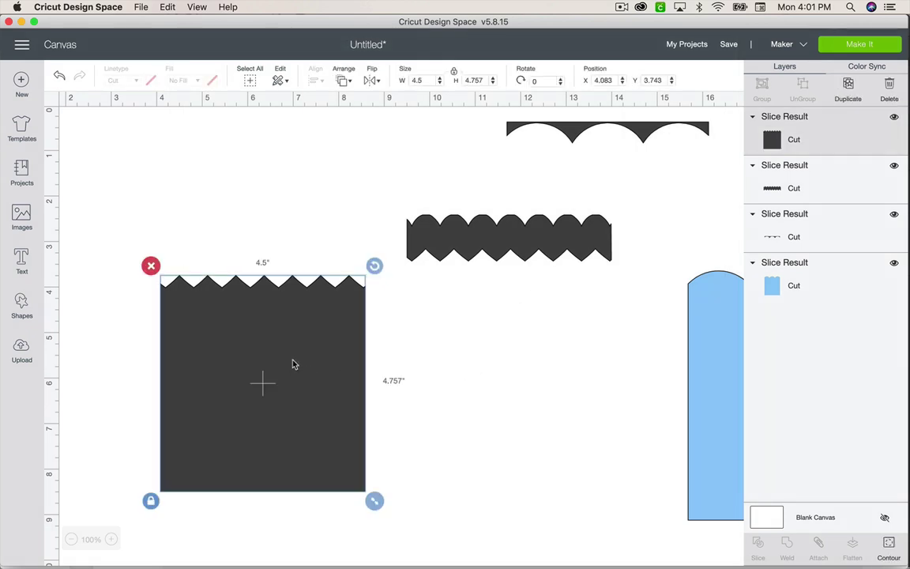
pyautogui.moveTo(293, 365); pyautogui.dragTo(248, 351)
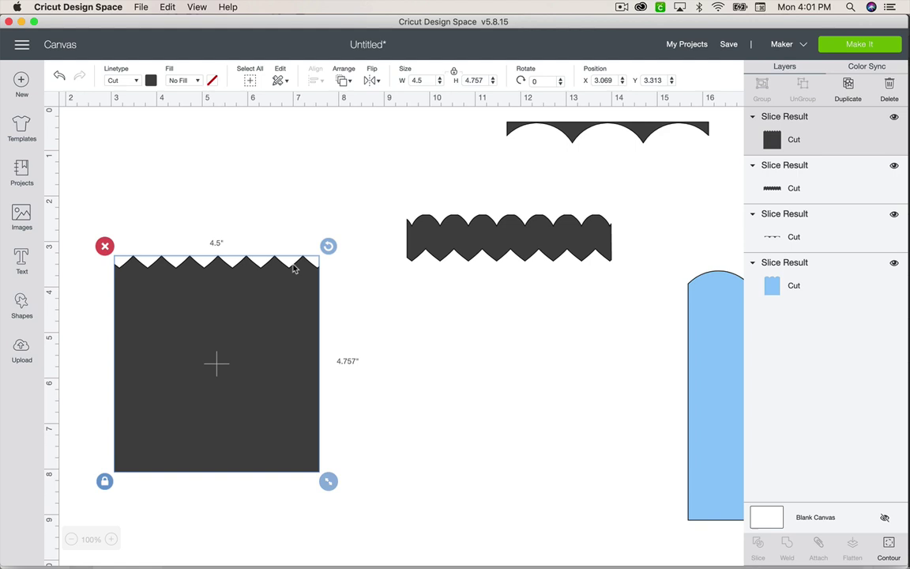
pyautogui.moveTo(285, 330); pyautogui.dragTo(610, 341)
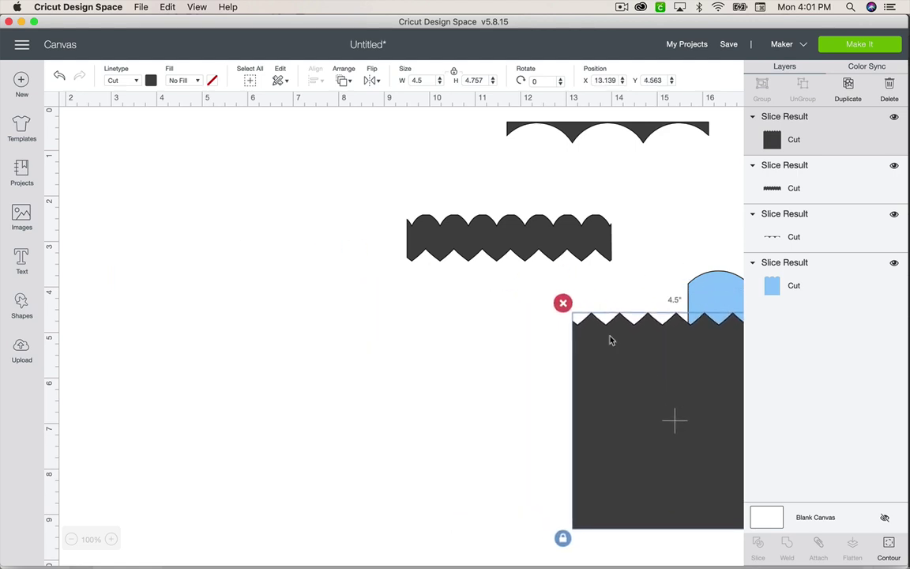
pyautogui.moveTo(536, 230); pyautogui.dragTo(109, 301)
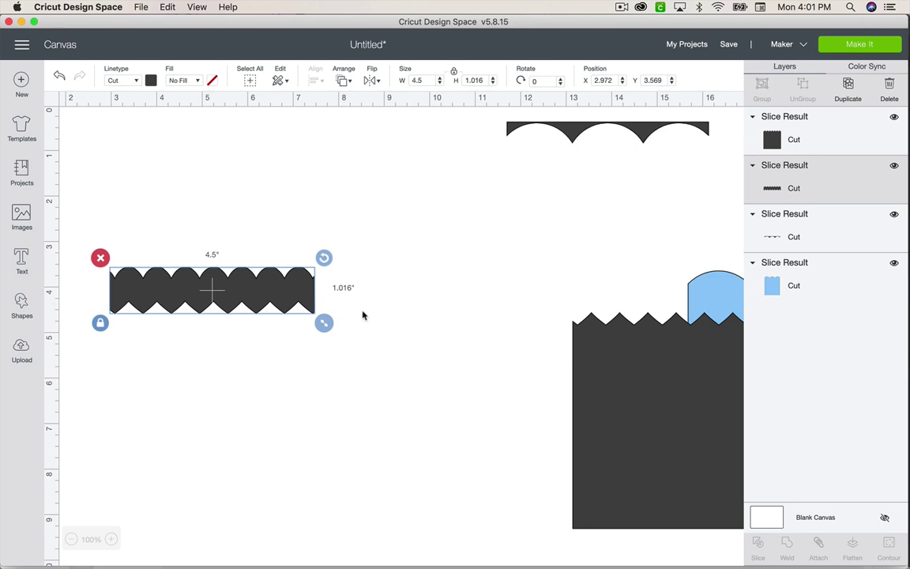
# Step: Add a square and size it 4.5 inches wide by 5.5 inches high
pyautogui.click(21, 301)
pyautogui.click(73, 217)
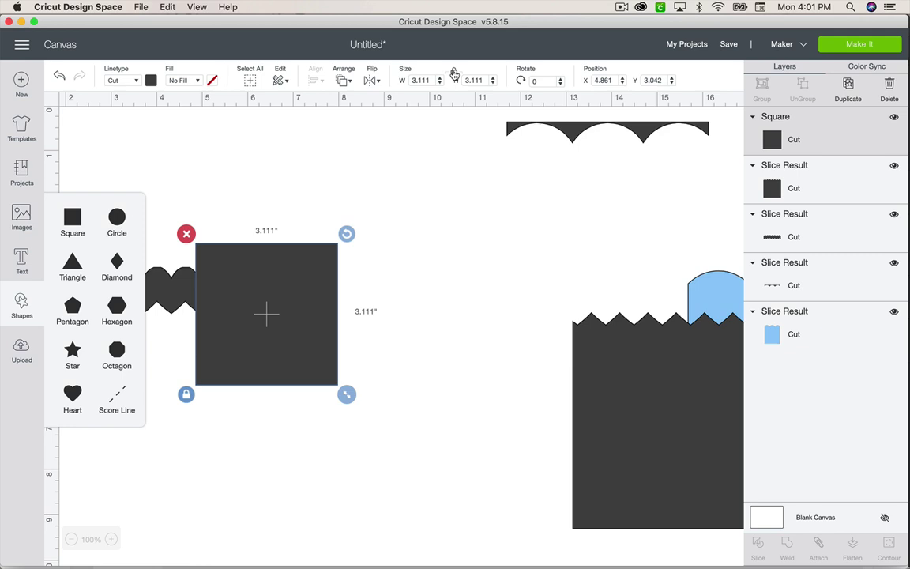
pyautogui.click(421, 80)
pyautogui.write('4.')
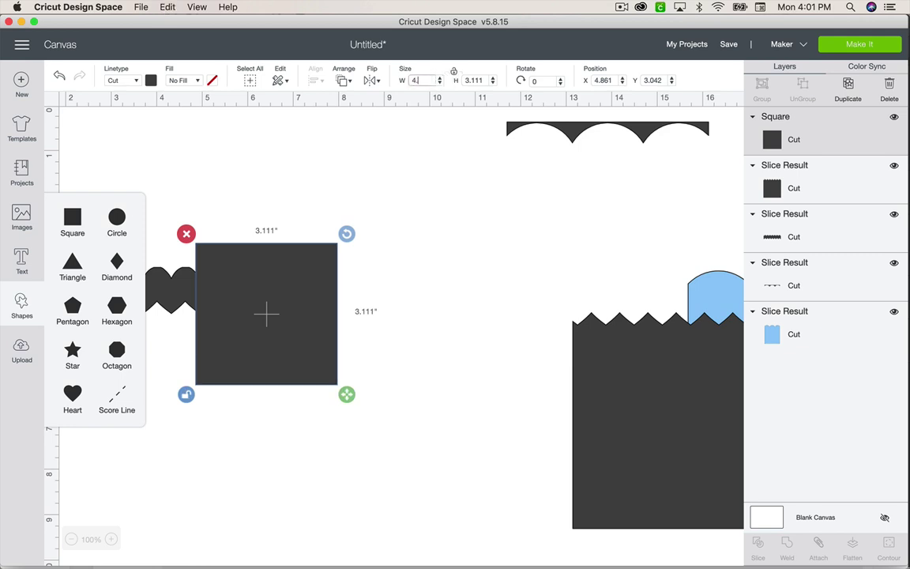
pyautogui.write('5')
pyautogui.press('Tab')
pyautogui.write('5.5')
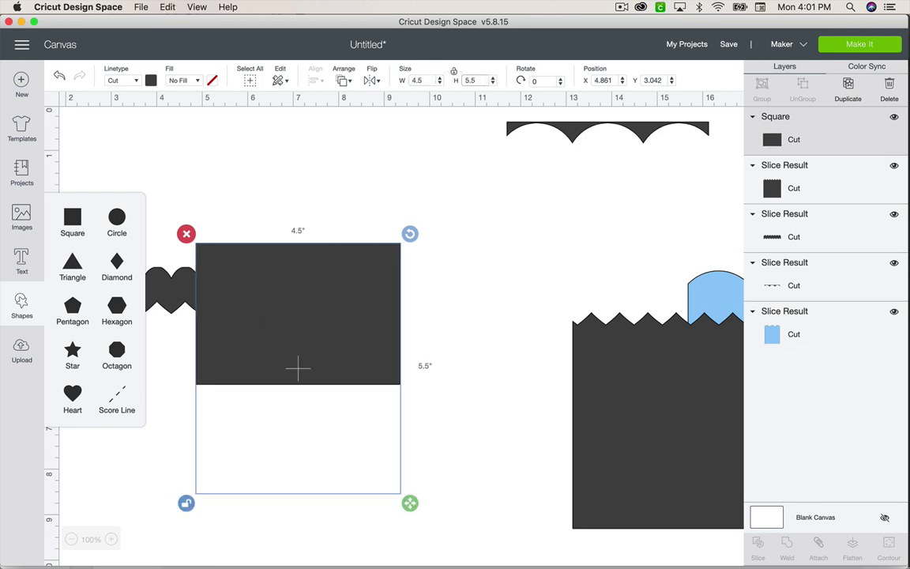
# Step: Lay the zigzag strip over the panel's top edge, bring it to front, and slice both
pyautogui.click(306, 270)
pyautogui.moveTo(190, 283); pyautogui.dragTo(314, 210)
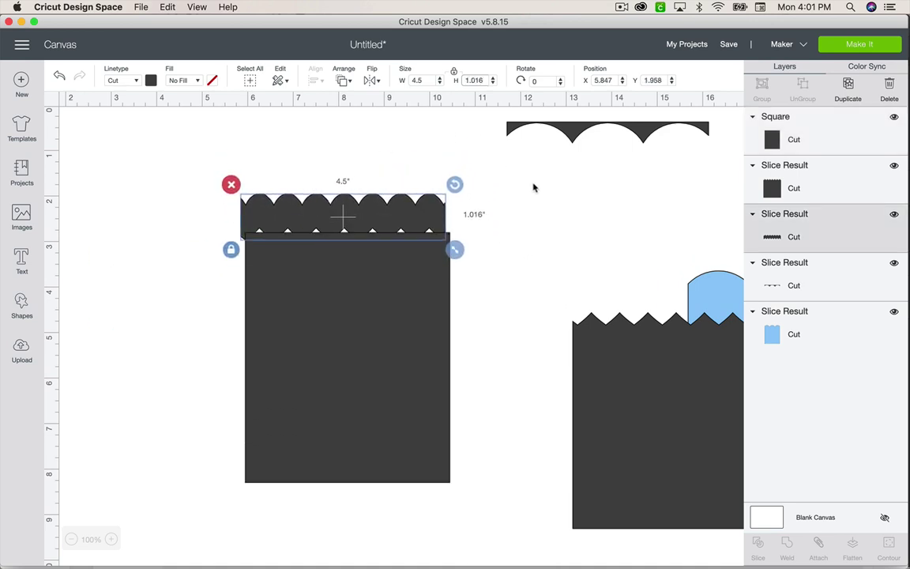
pyautogui.moveTo(768, 236); pyautogui.dragTo(799, 117)
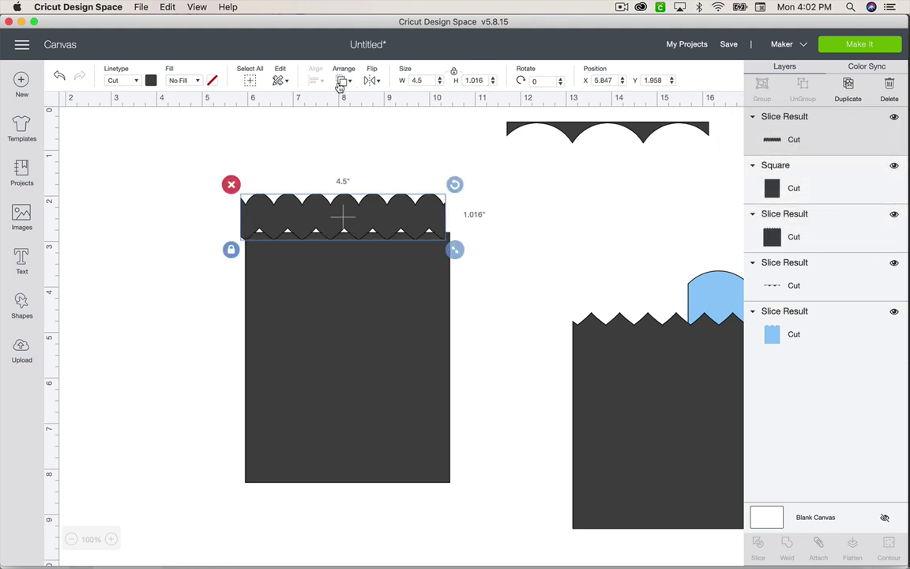
pyautogui.moveTo(376, 225); pyautogui.dragTo(379, 263)
pyautogui.click(268, 185)
pyautogui.moveTo(225, 179); pyautogui.dragTo(510, 388)
pyautogui.click(758, 543)
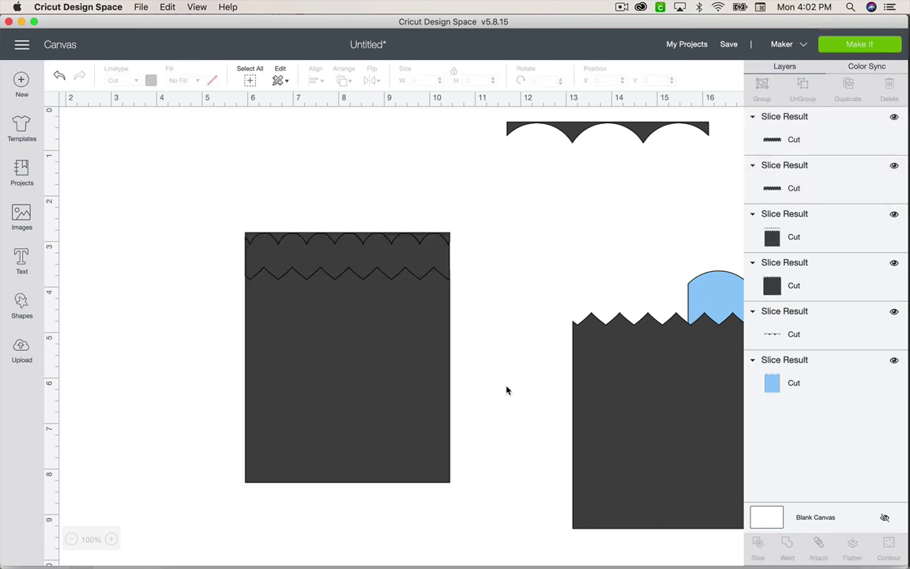
# Step: Move the panel piece aside and delete the leftover zigzag pieces
pyautogui.click(368, 250)
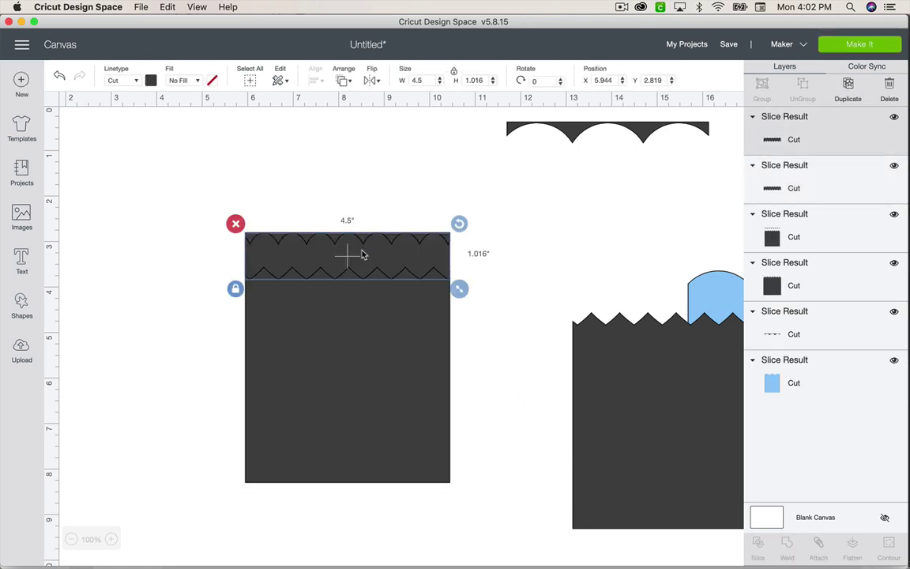
pyautogui.click(361, 319)
pyautogui.moveTo(362, 320); pyautogui.dragTo(215, 319)
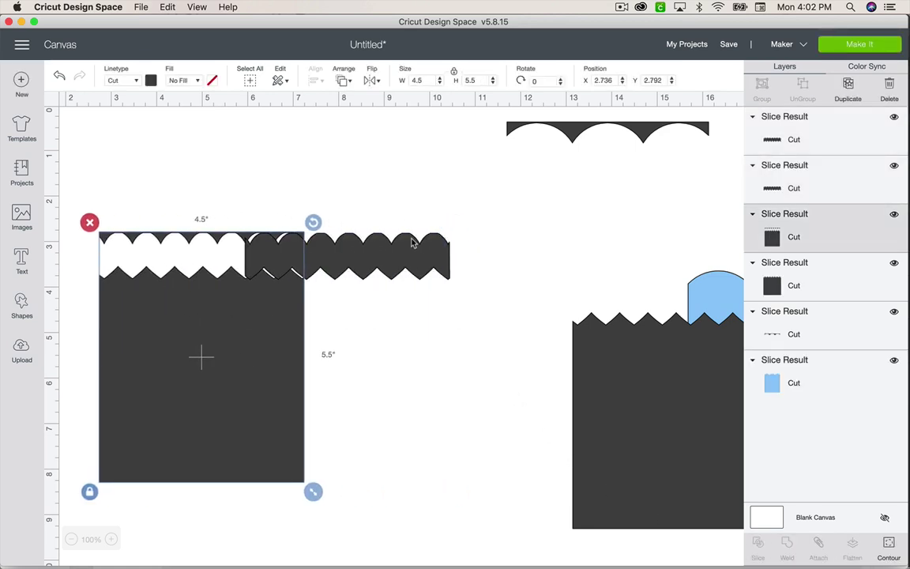
pyautogui.moveTo(412, 242); pyautogui.dragTo(525, 223)
pyautogui.press('Delete')
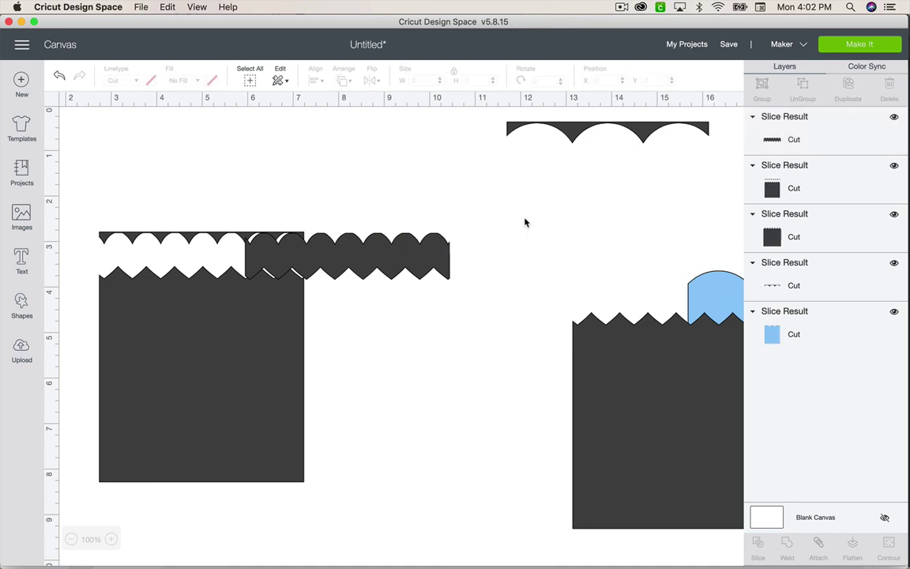
pyautogui.click(416, 274)
pyautogui.press('Delete')
# Step: Hide the lower shape's contour, leaving only a 4.5 by 0.258-inch strip
pyautogui.click(252, 310)
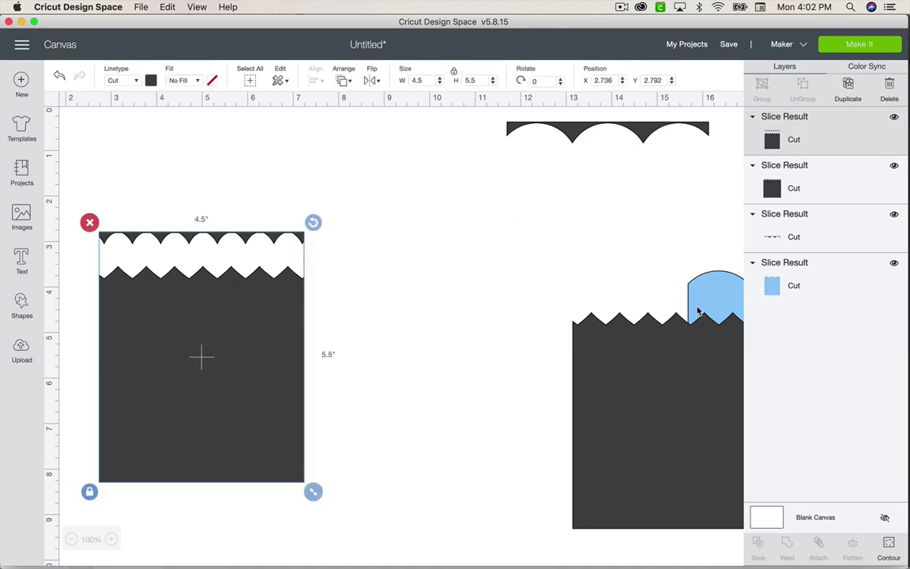
pyautogui.click(889, 545)
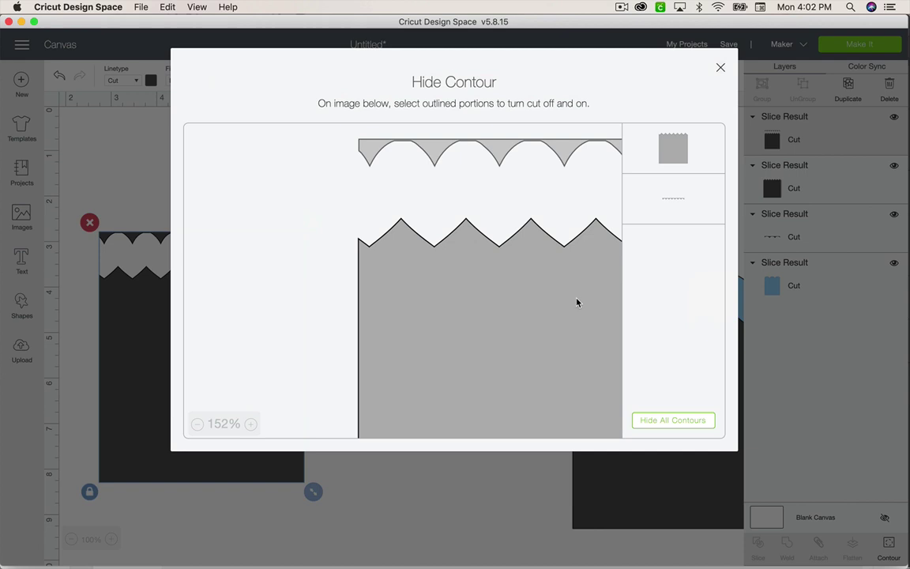
pyautogui.click(518, 267)
pyautogui.click(721, 70)
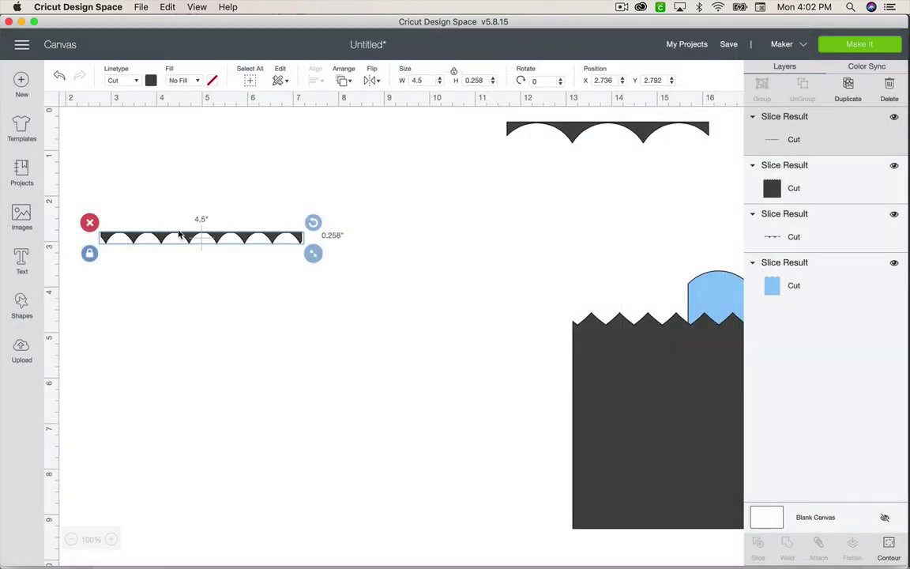
pyautogui.click(23, 299)
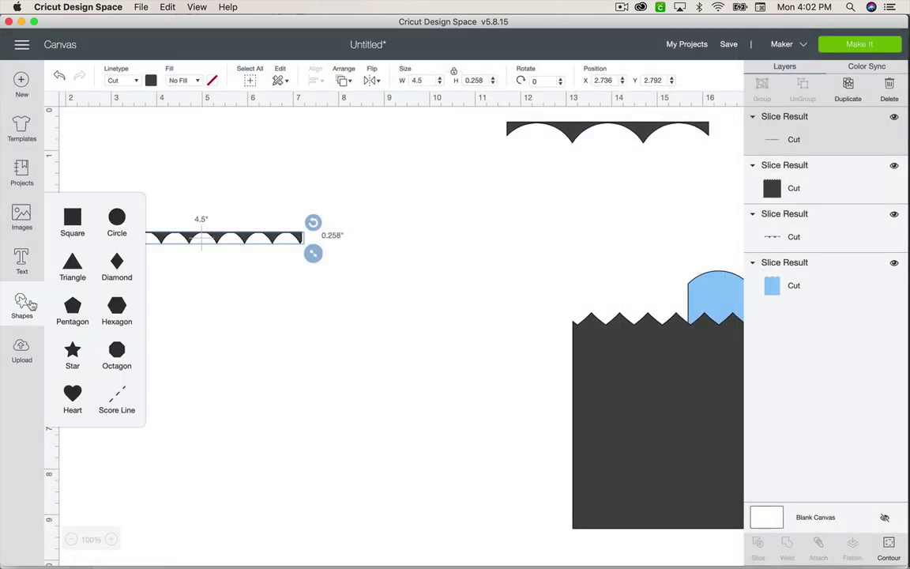
# Step: Add a new square, unlock its proportions, and size it 4.5 × 5.5 inches
pyautogui.click(78, 216)
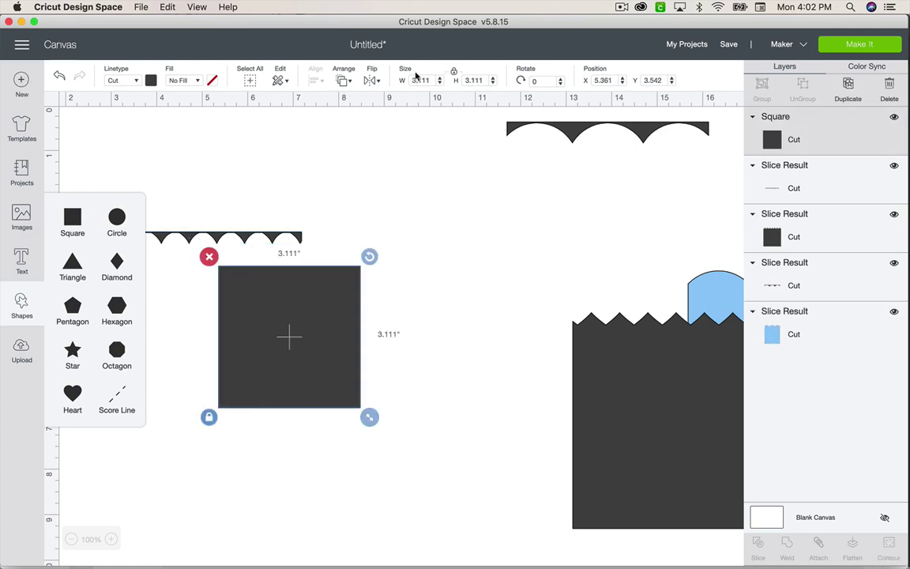
pyautogui.press('super+a')
pyautogui.write('5')
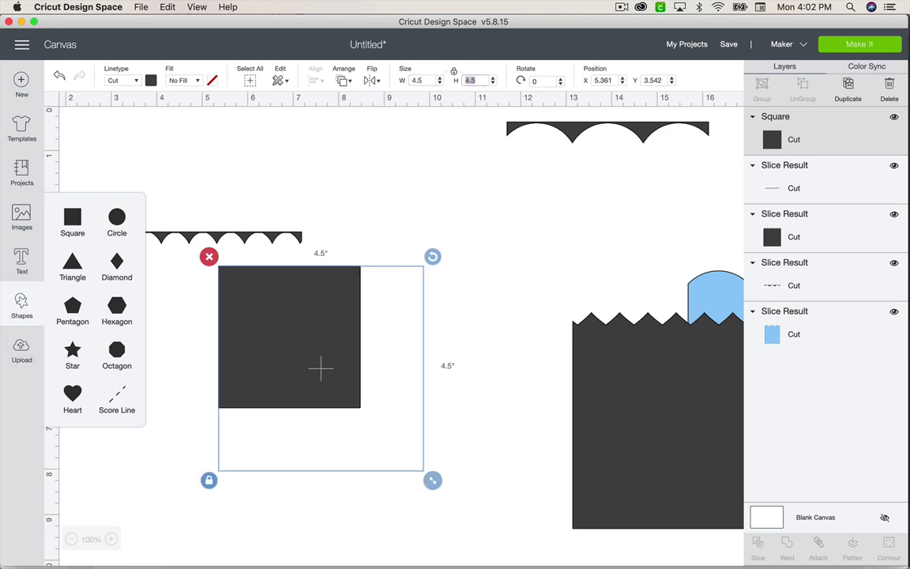
pyautogui.press('super+a')
pyautogui.write('5.5')
pyautogui.press('Tab')
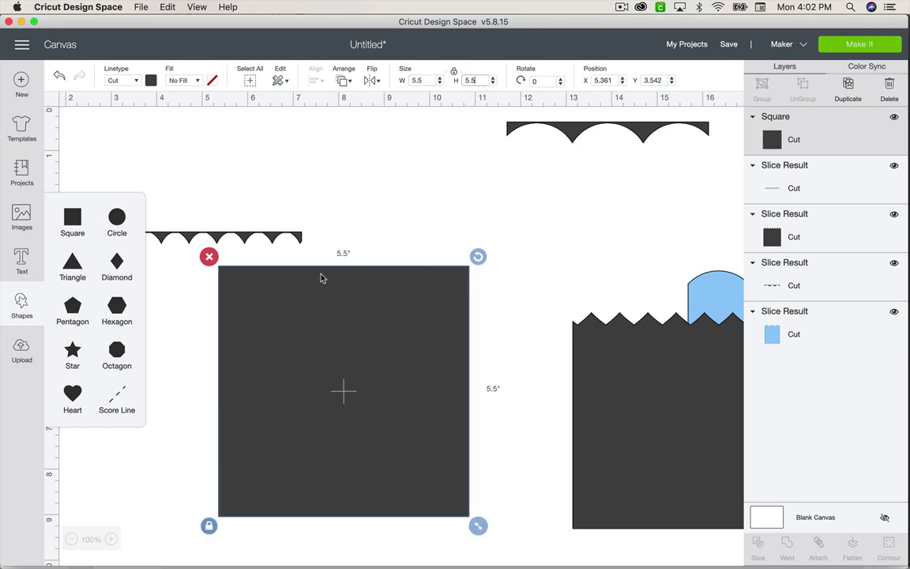
pyautogui.click(453, 72)
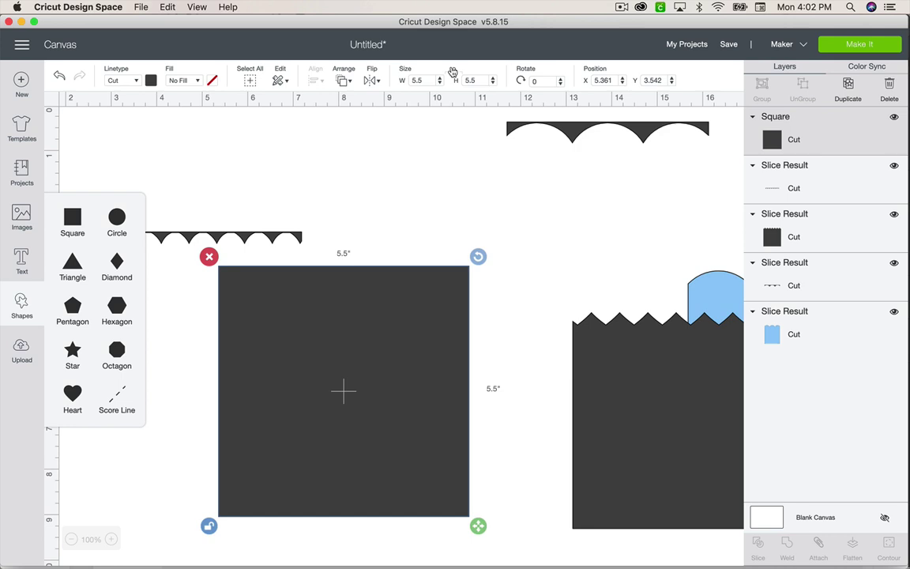
pyautogui.moveTo(415, 81); pyautogui.dragTo(401, 80)
pyautogui.write('4.5')
pyautogui.press('Return')
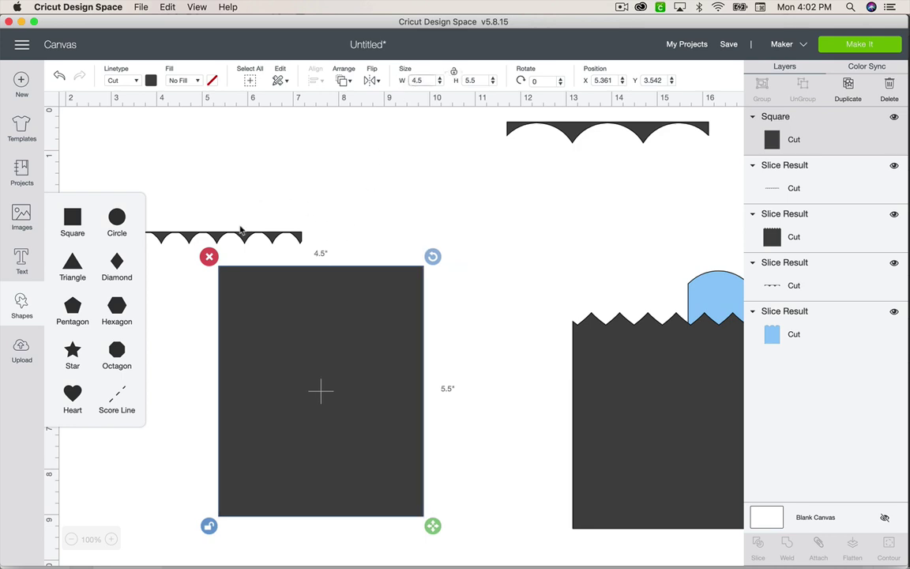
# Step: Place the scalloped strip along the square's top, bring it to front, and colour it purple
pyautogui.click(241, 229)
pyautogui.moveTo(239, 235); pyautogui.dragTo(339, 273)
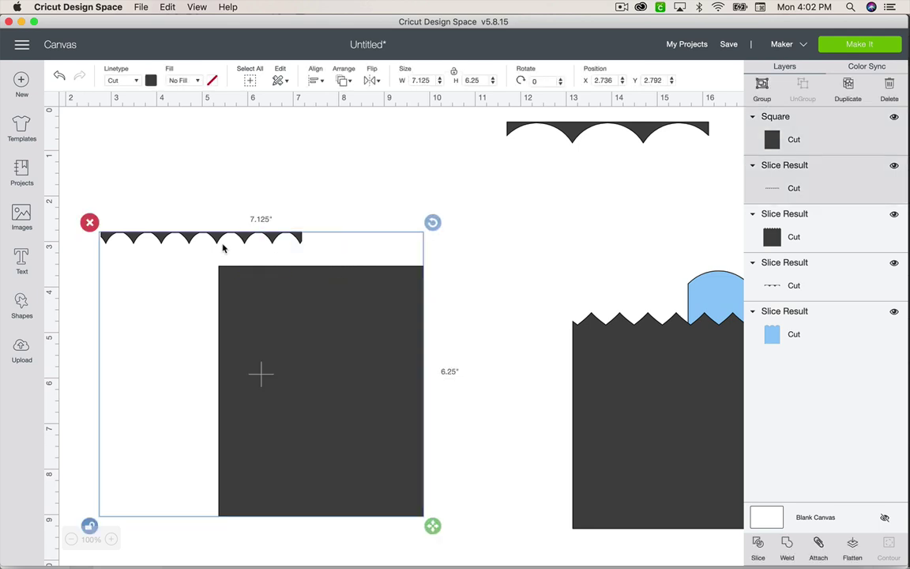
pyautogui.click(225, 196)
pyautogui.moveTo(215, 238); pyautogui.dragTo(335, 271)
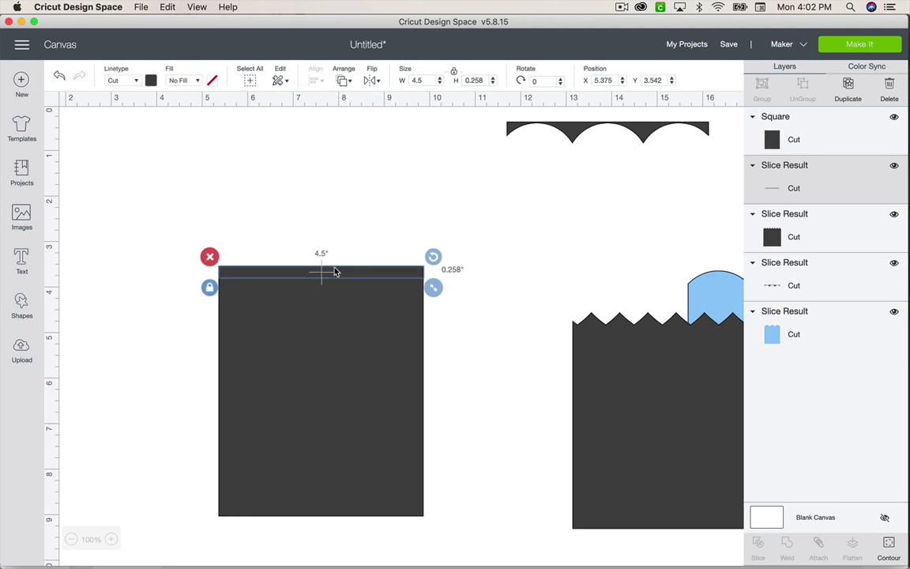
pyautogui.click(342, 79)
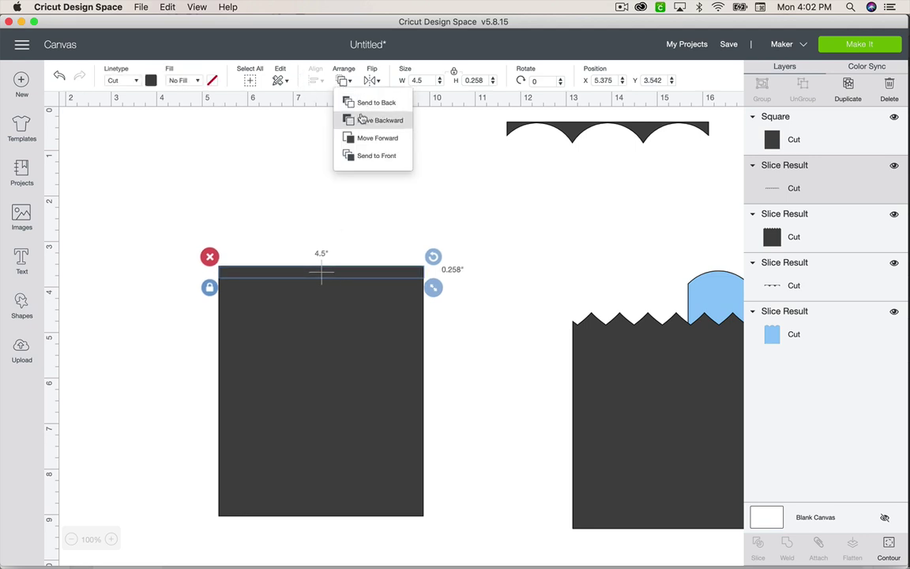
pyautogui.click(370, 156)
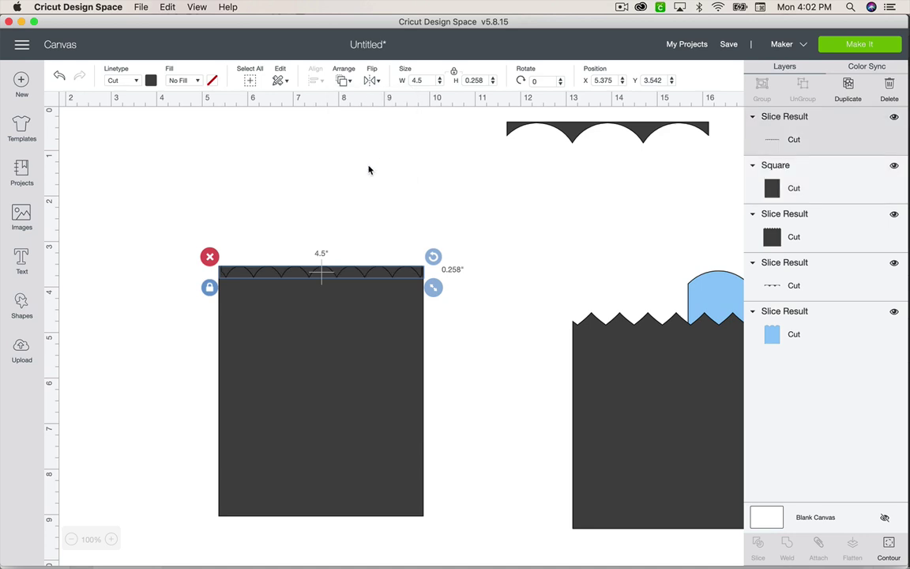
pyautogui.click(150, 82)
pyautogui.click(178, 162)
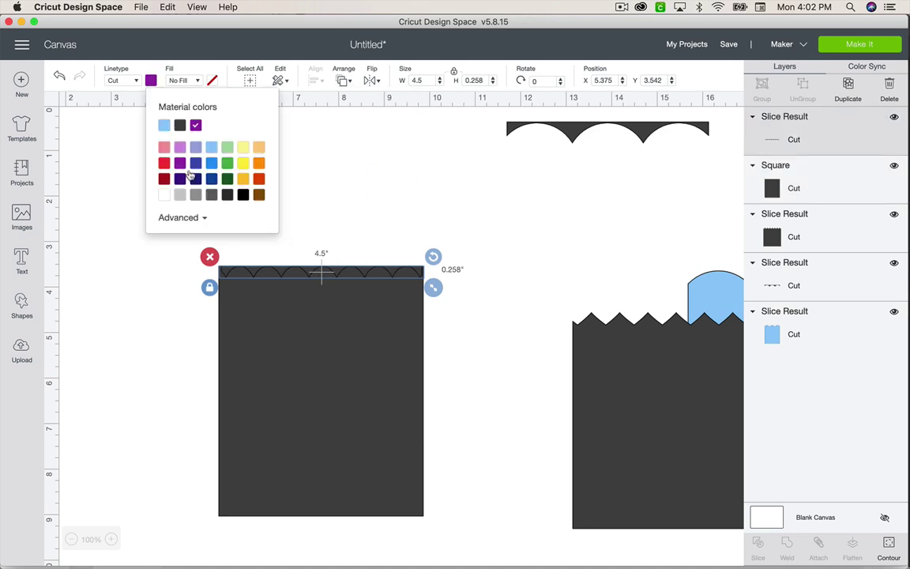
pyautogui.click(295, 220)
# Step: Slice the purple strip into the square, then delete the strip and leftover stub
pyautogui.moveTo(190, 230); pyautogui.dragTo(426, 327)
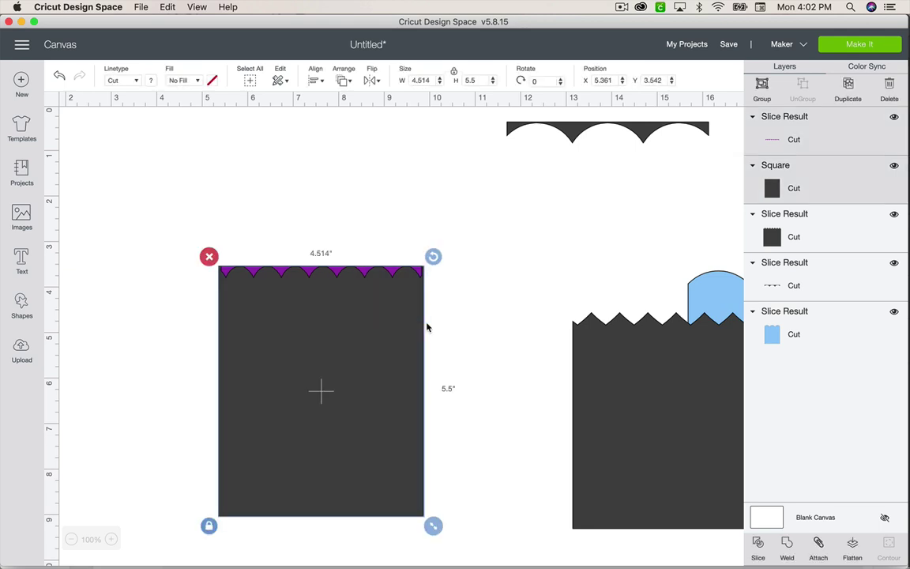
pyautogui.click(757, 546)
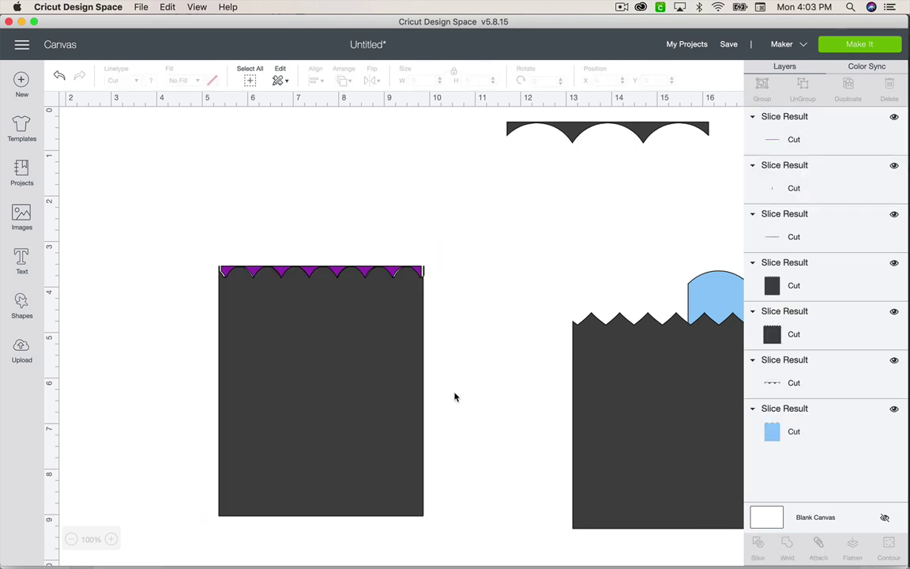
pyautogui.moveTo(368, 382); pyautogui.dragTo(254, 403)
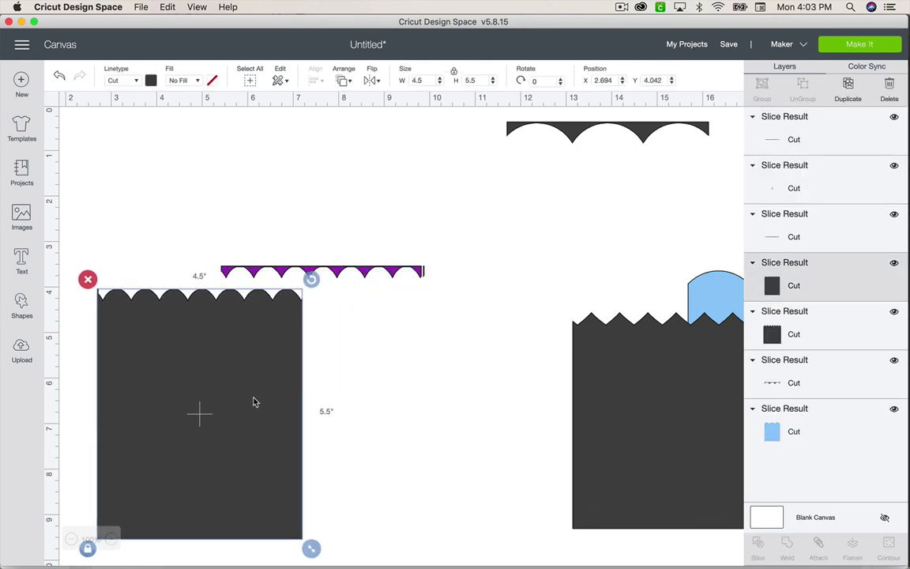
pyautogui.click(420, 283)
pyautogui.press('Delete')
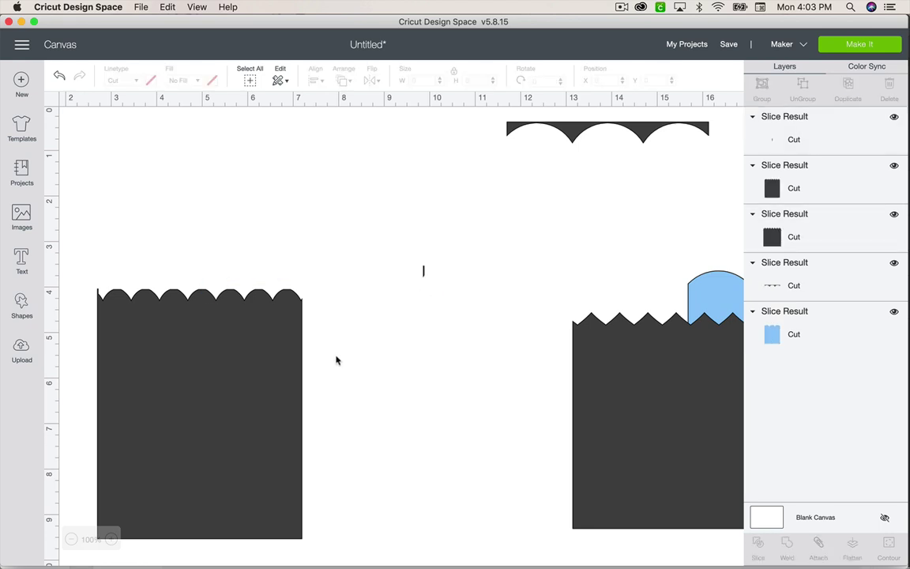
pyautogui.moveTo(228, 400); pyautogui.dragTo(291, 394)
pyautogui.click(422, 274)
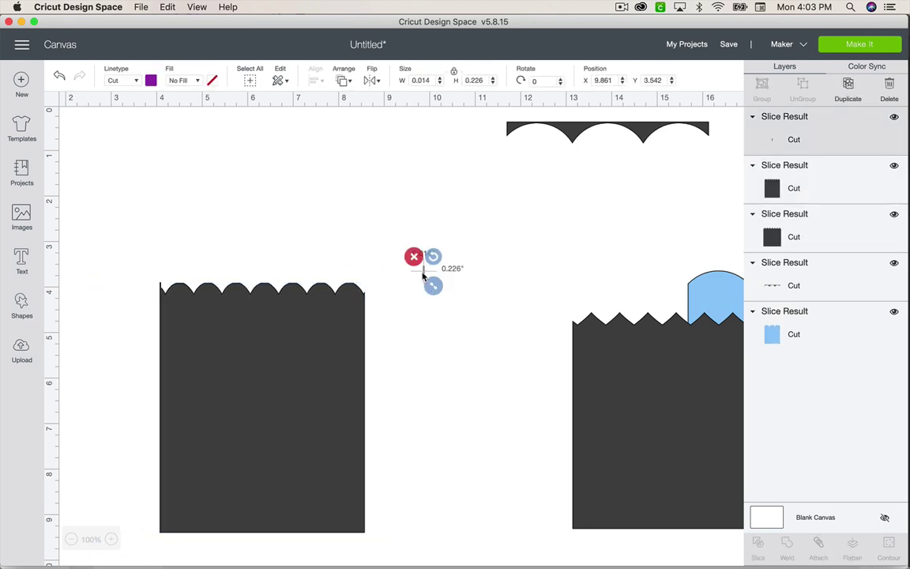
pyautogui.press('Delete')
# Step: Trim the panel's top-right corner by slicing a roughly 1-inch square, deleting the cut-offs
pyautogui.click(19, 308)
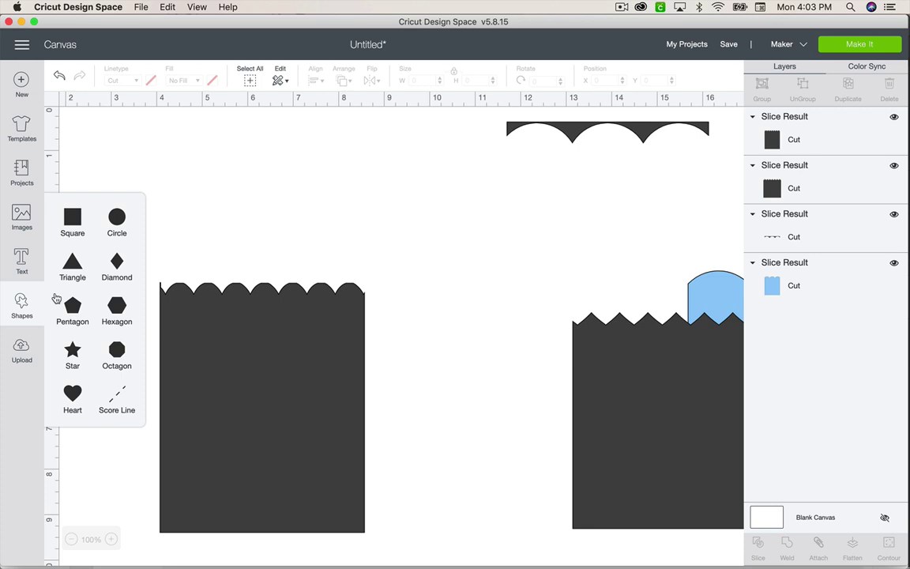
pyautogui.click(72, 217)
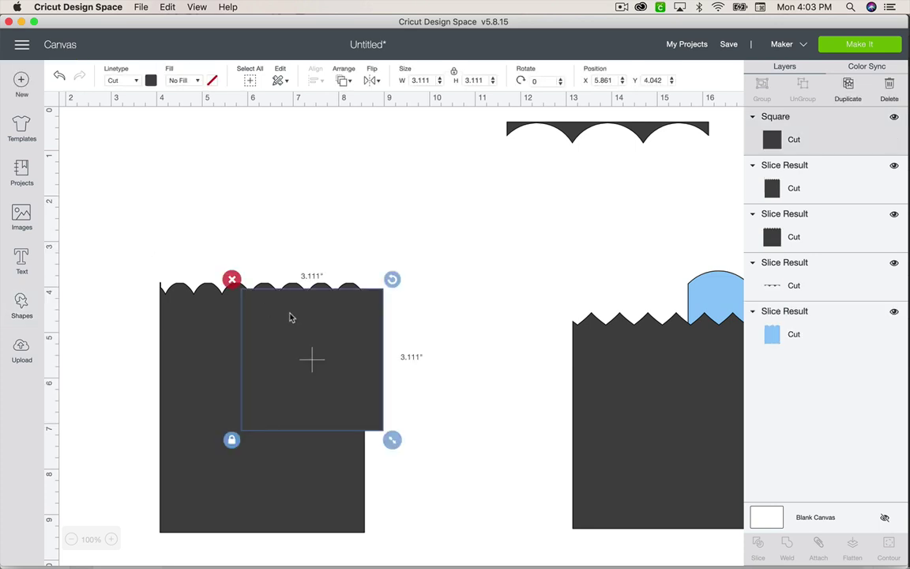
pyautogui.moveTo(290, 317); pyautogui.dragTo(411, 182)
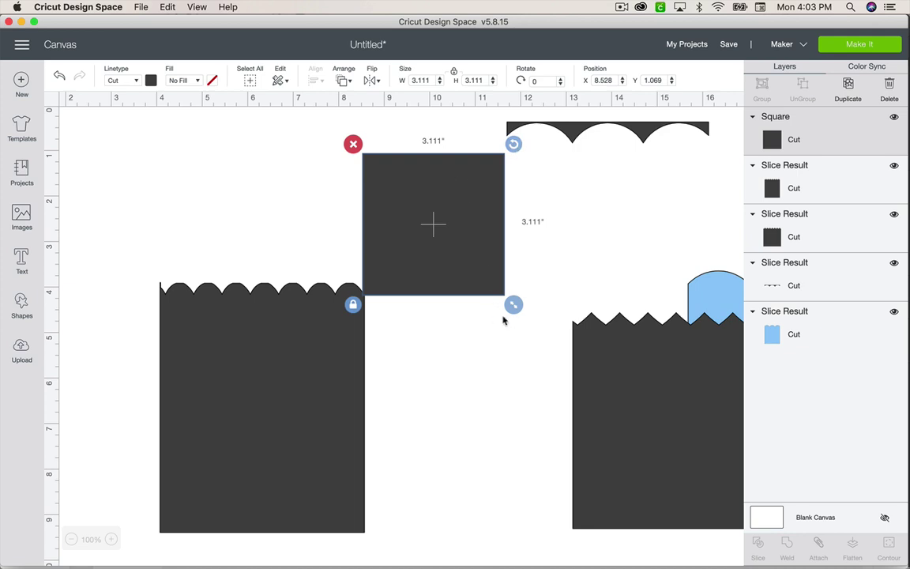
pyautogui.moveTo(513, 305); pyautogui.dragTo(420, 232)
pyautogui.moveTo(399, 178); pyautogui.dragTo(399, 270)
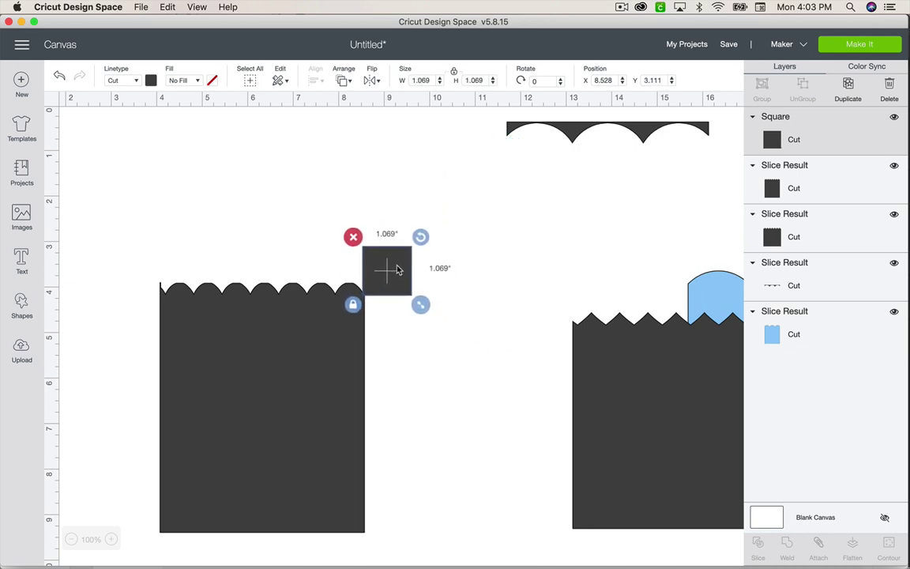
pyautogui.moveTo(222, 196); pyautogui.dragTo(457, 380)
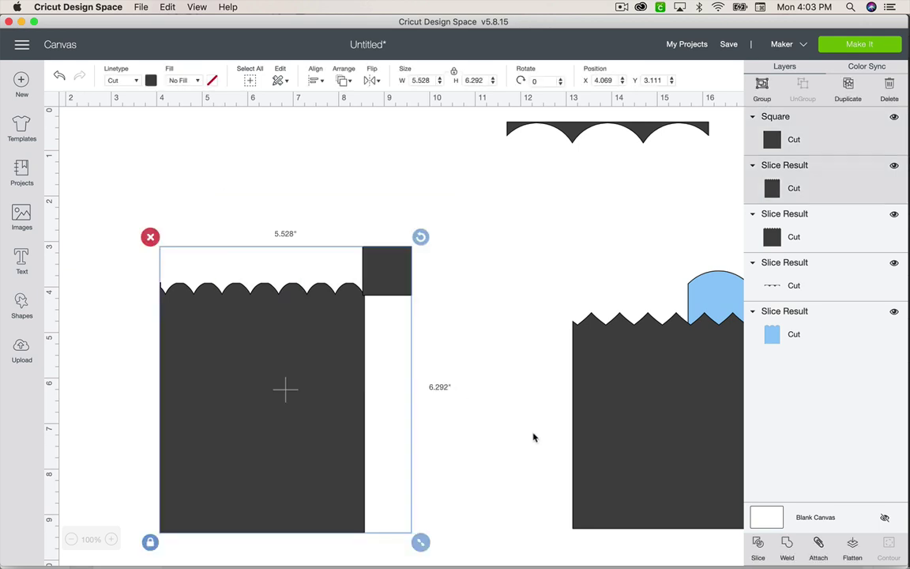
pyautogui.click(758, 542)
pyautogui.moveTo(392, 261); pyautogui.dragTo(459, 260)
pyautogui.press('Delete')
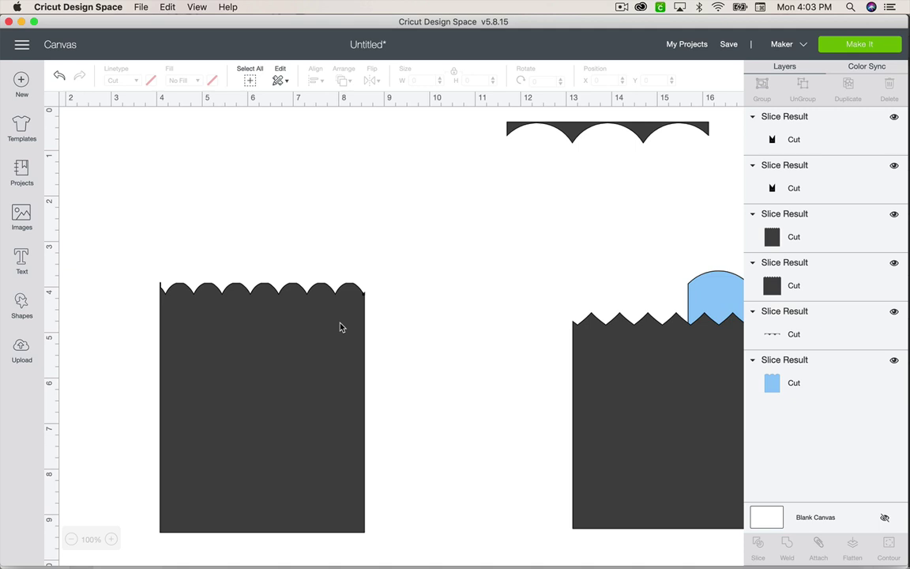
pyautogui.moveTo(341, 327); pyautogui.dragTo(257, 325)
pyautogui.moveTo(349, 263); pyautogui.dragTo(391, 326)
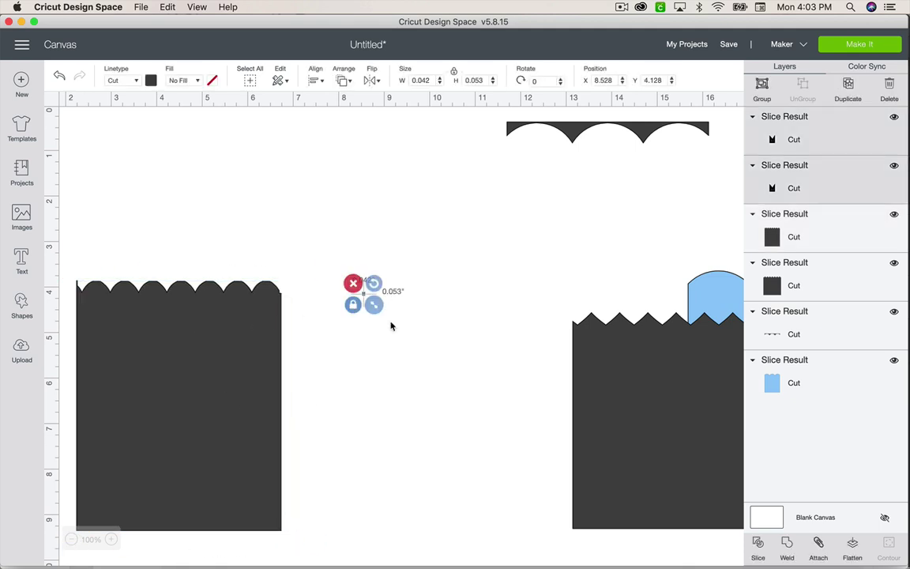
pyautogui.press('Delete')
pyautogui.moveTo(240, 331); pyautogui.dragTo(408, 353)
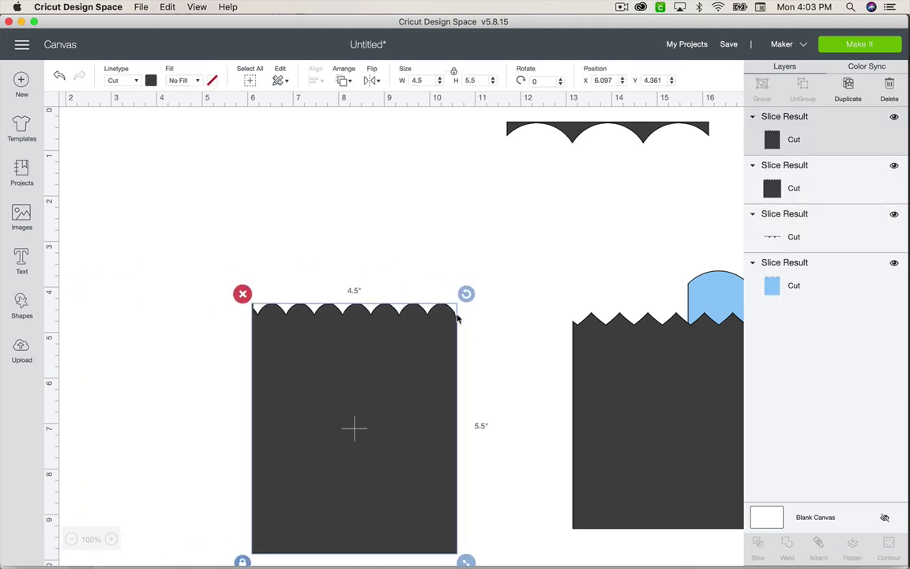
# Step: Slice another square over the top-left corner and delete the cut-off pieces
pyautogui.click(22, 304)
pyautogui.click(72, 216)
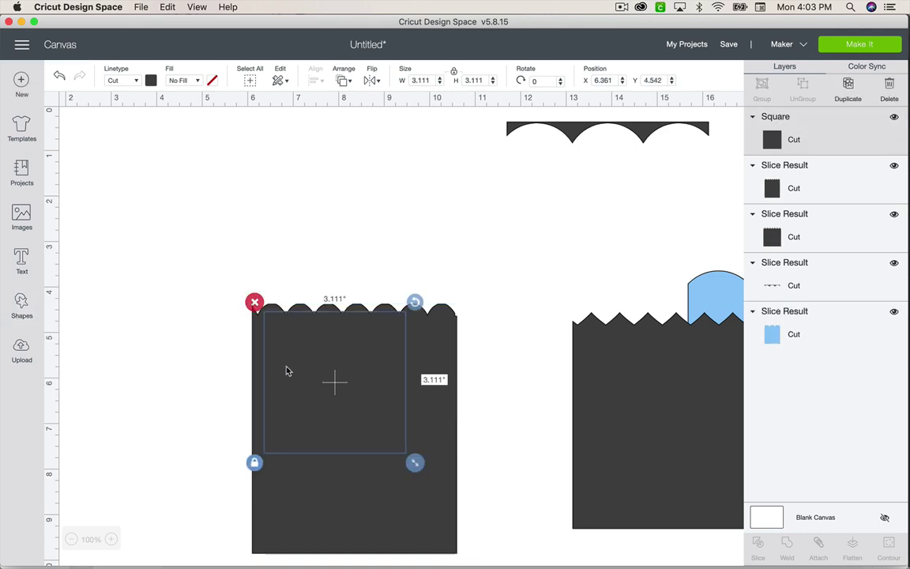
pyautogui.moveTo(286, 370); pyautogui.dragTo(135, 231)
pyautogui.click(220, 325)
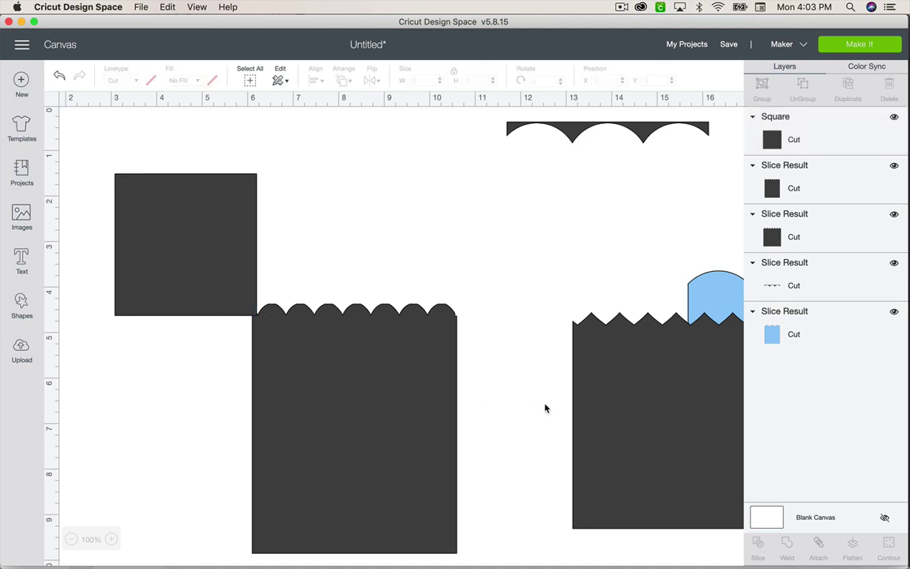
pyautogui.moveTo(501, 418); pyautogui.dragTo(226, 265)
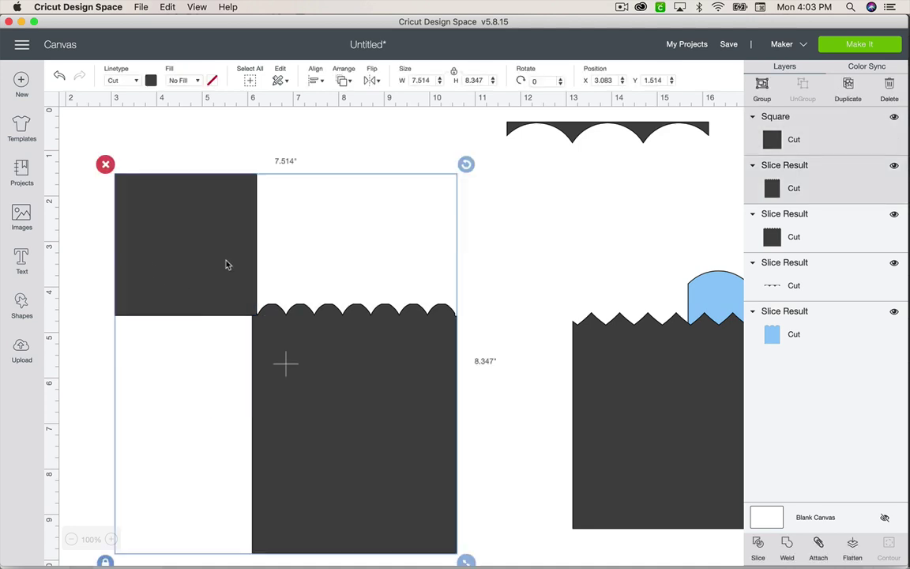
pyautogui.click(756, 543)
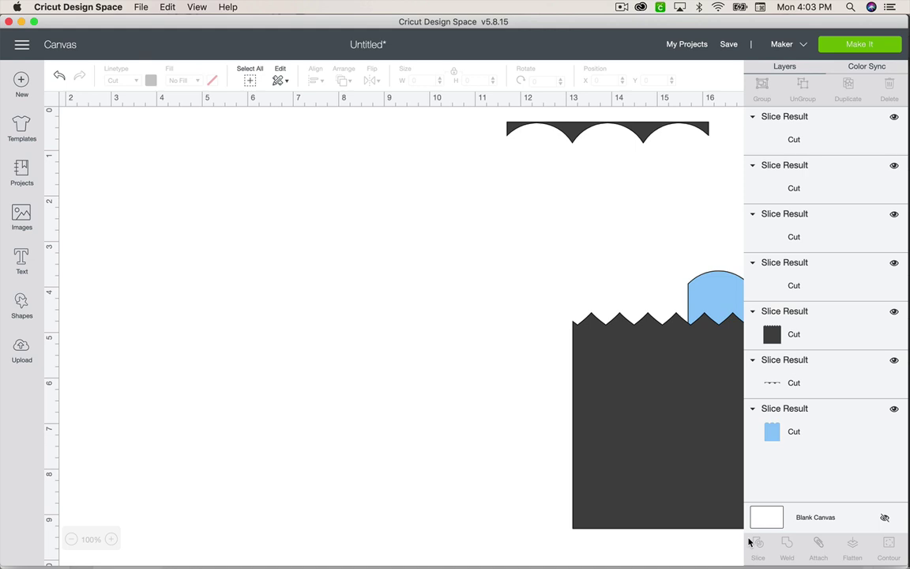
pyautogui.click(208, 270)
pyautogui.press('Delete')
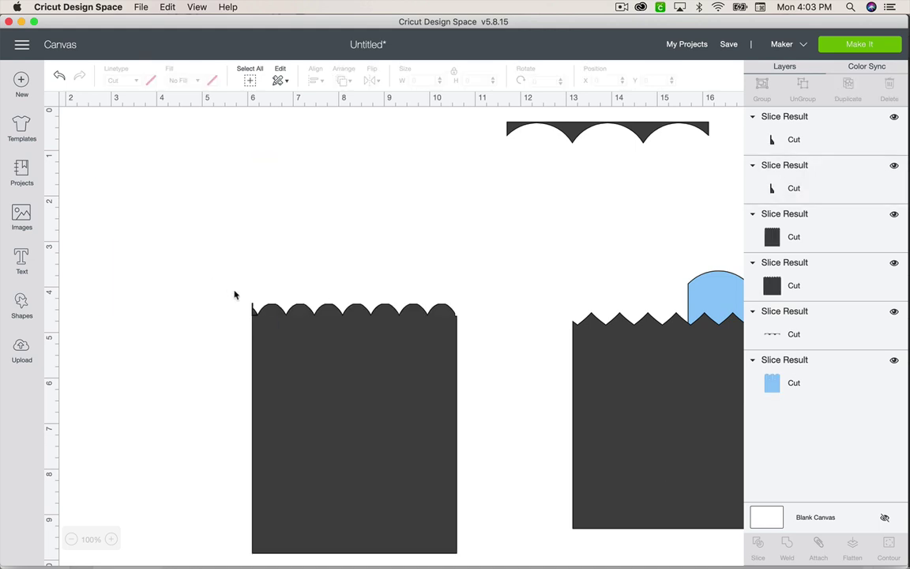
pyautogui.moveTo(336, 374); pyautogui.dragTo(385, 371)
pyautogui.moveTo(234, 276); pyautogui.dragTo(288, 347)
pyautogui.press('Delete')
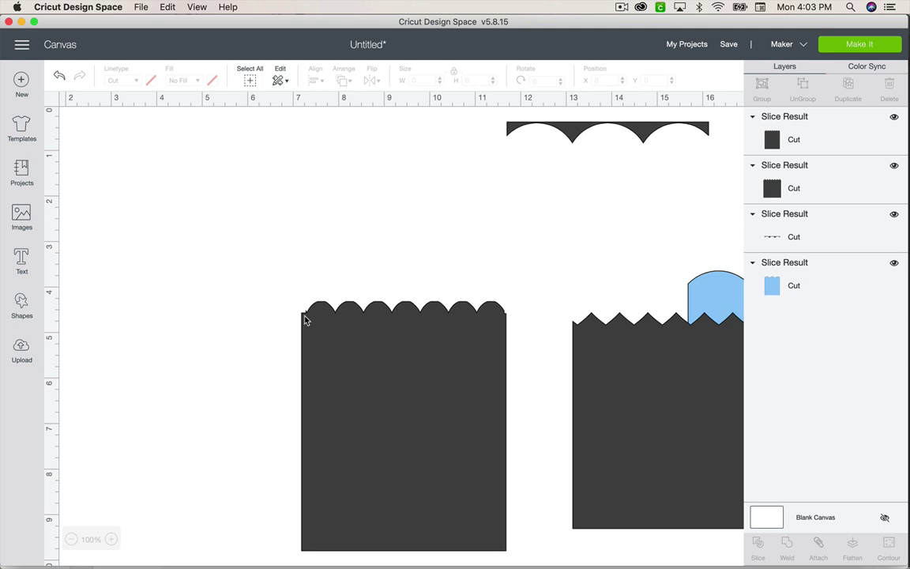
pyautogui.click(305, 320)
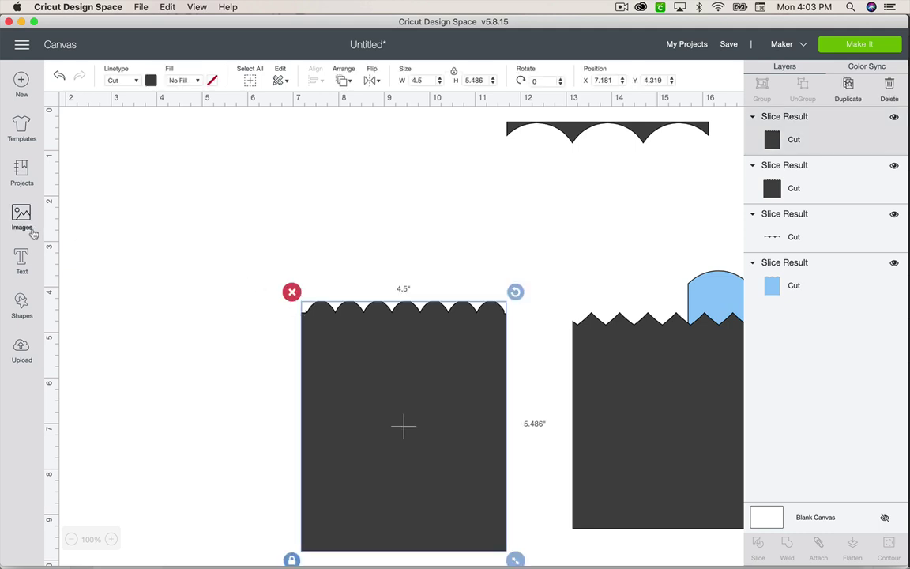
# Step: Round the top-left corner by slicing a 3.111-inch circle, then delete the circle pieces
pyautogui.click(23, 304)
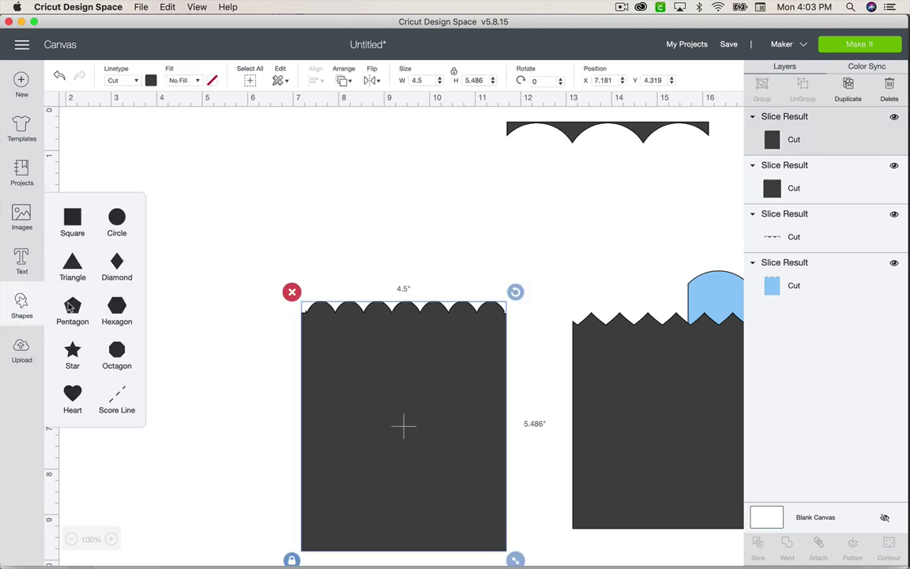
pyautogui.click(115, 219)
pyautogui.moveTo(369, 411); pyautogui.dragTo(257, 285)
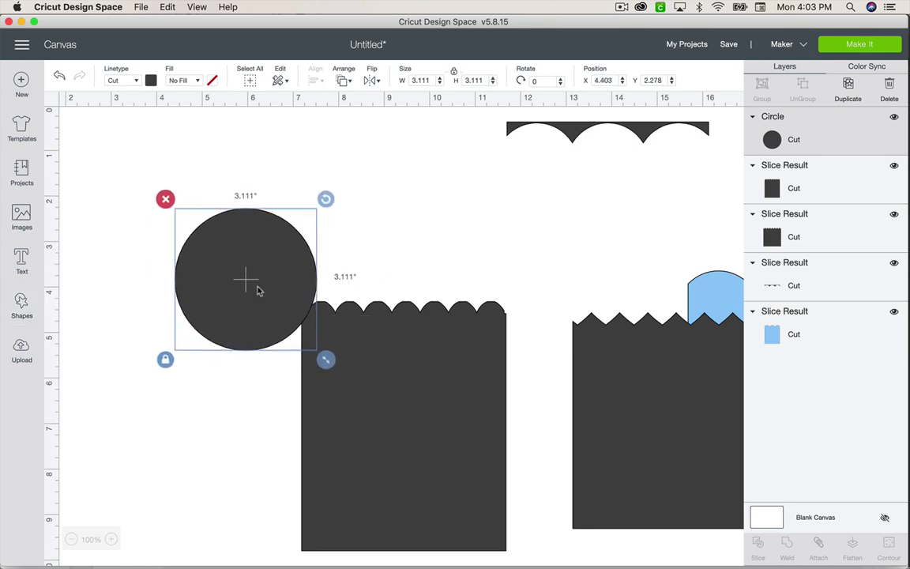
pyautogui.moveTo(526, 375); pyautogui.dragTo(210, 273)
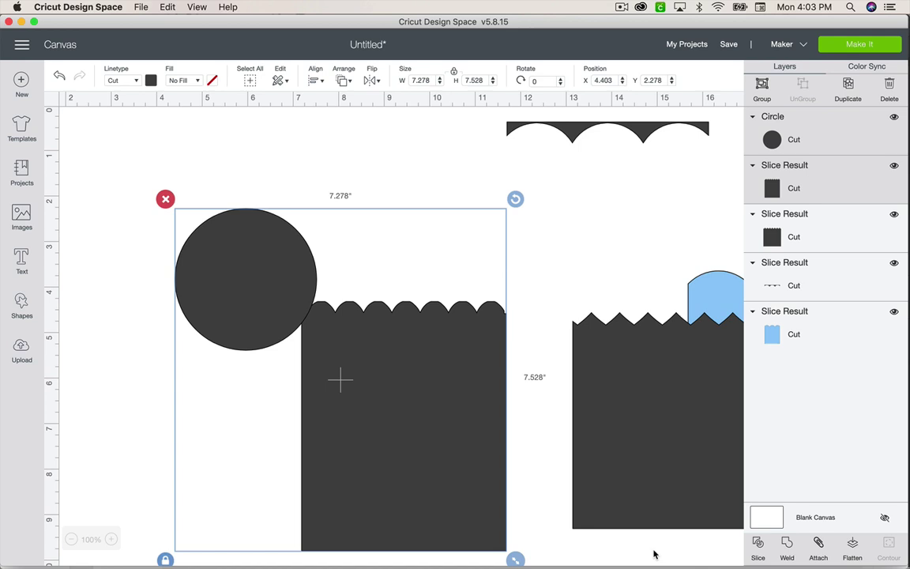
pyautogui.click(758, 546)
pyautogui.click(265, 305)
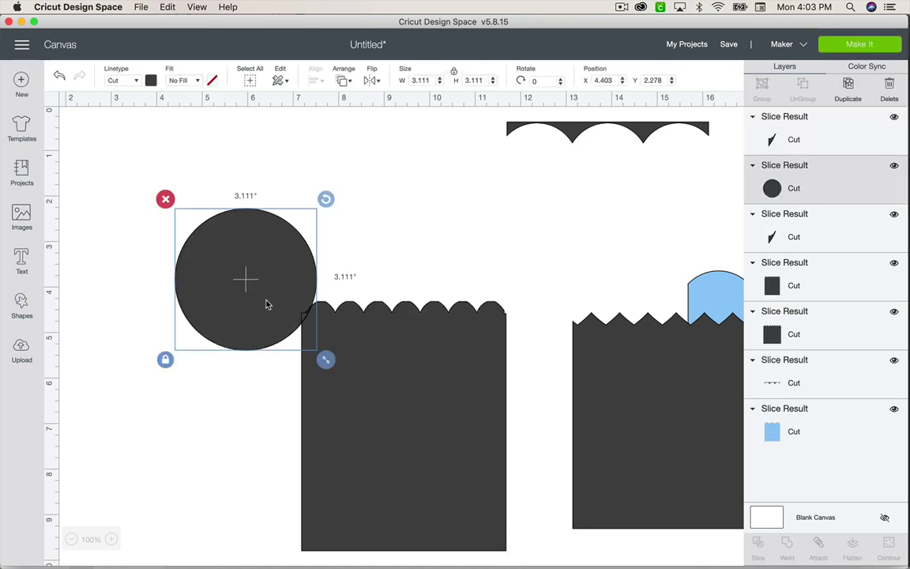
pyautogui.moveTo(424, 383); pyautogui.dragTo(474, 388)
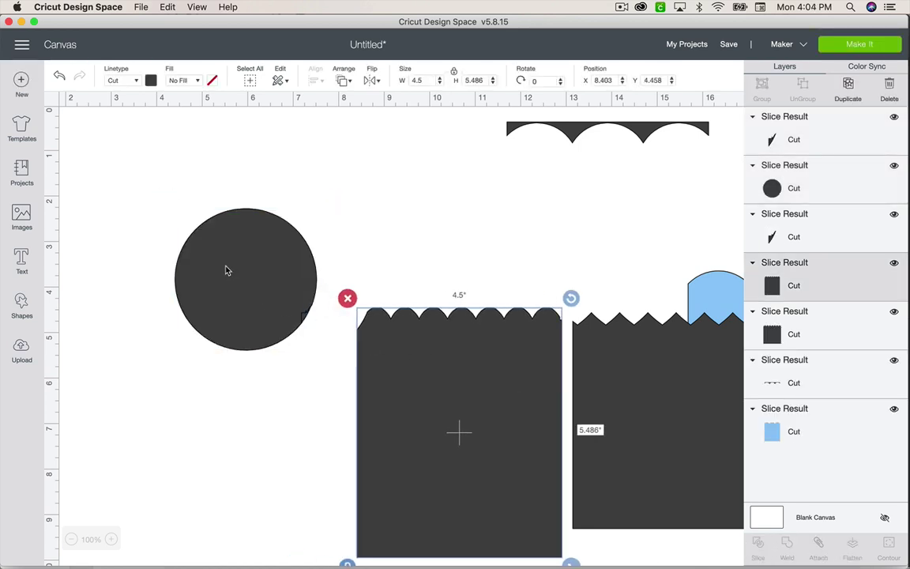
pyautogui.click(252, 267)
pyautogui.press('Delete')
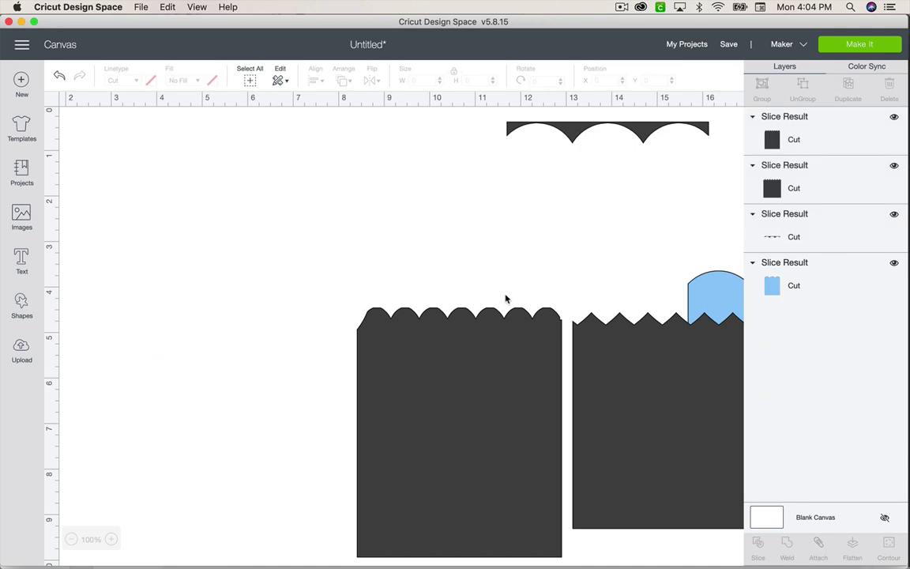
pyautogui.moveTo(388, 327); pyautogui.dragTo(179, 231)
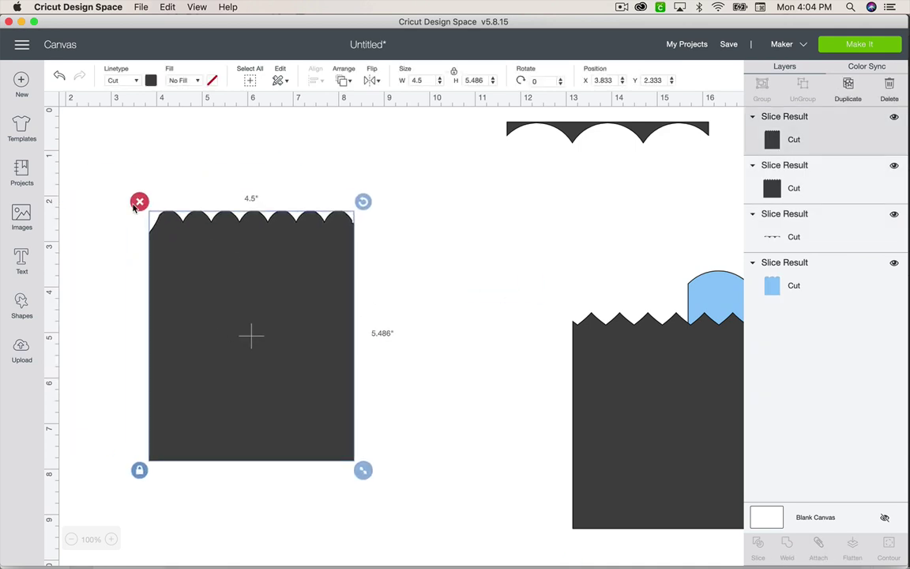
pyautogui.rightClick(198, 298)
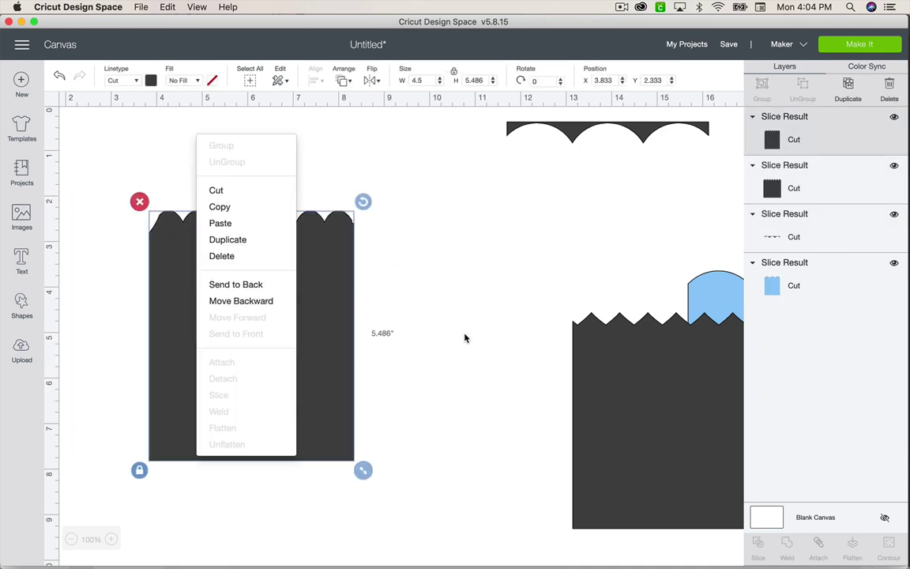
# Step: Move the scalloped panel to the upper right and add a new unlocked 4.5 × 5.5-inch square below
pyautogui.click(346, 250)
pyautogui.moveTo(323, 242); pyautogui.dragTo(719, 193)
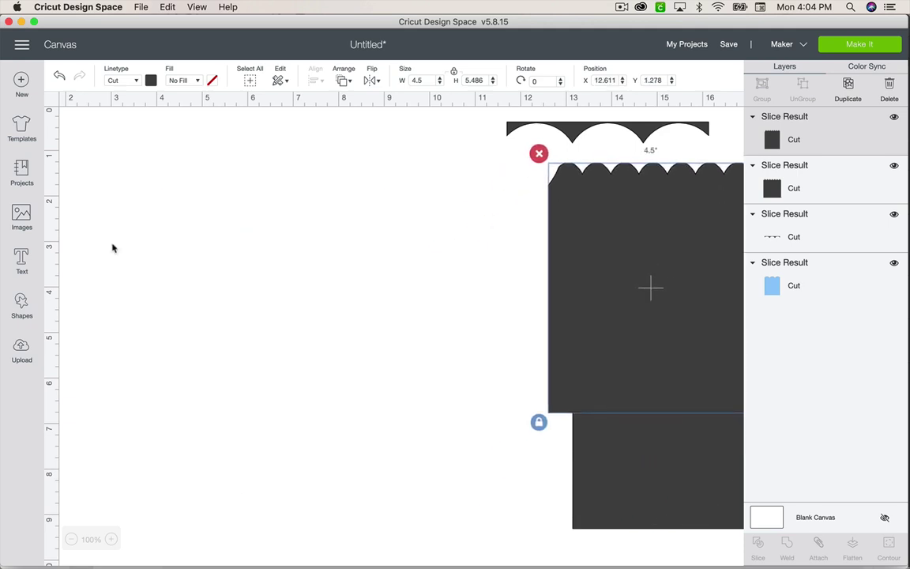
pyautogui.moveTo(259, 563)
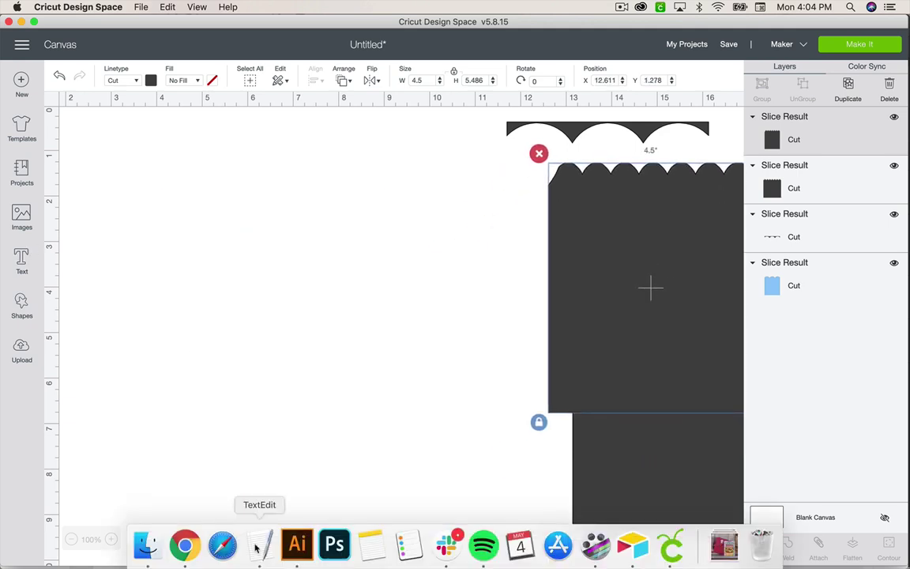
pyautogui.click(21, 304)
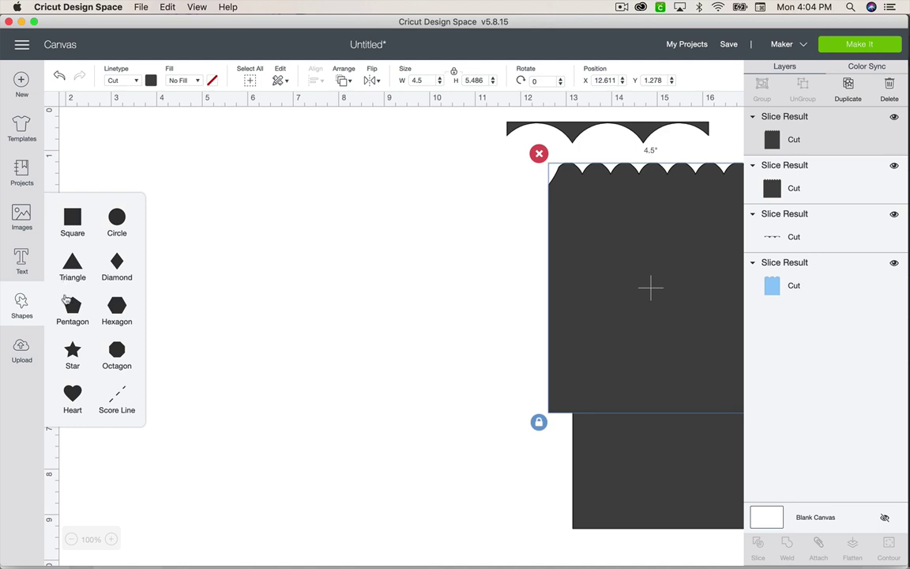
pyautogui.click(72, 217)
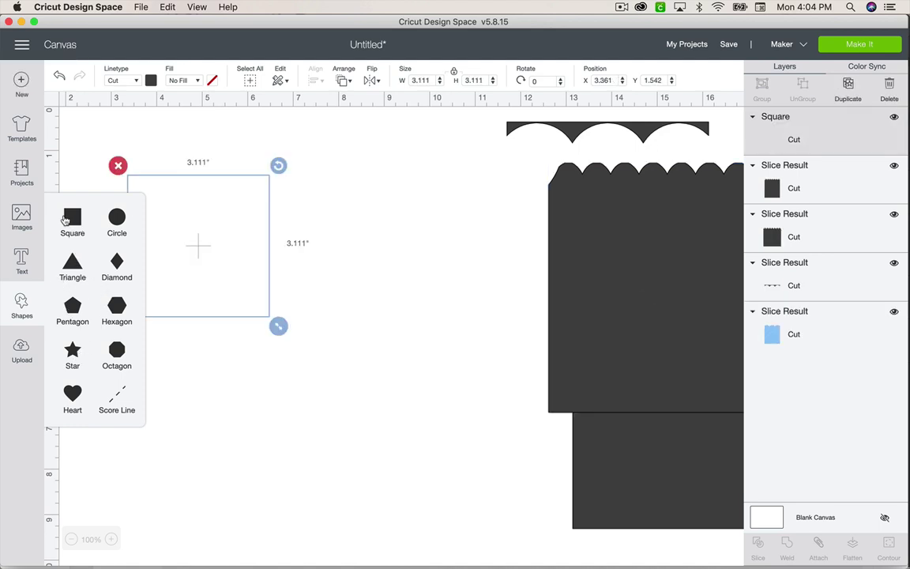
pyautogui.doubleClick(424, 80)
pyautogui.write('4')
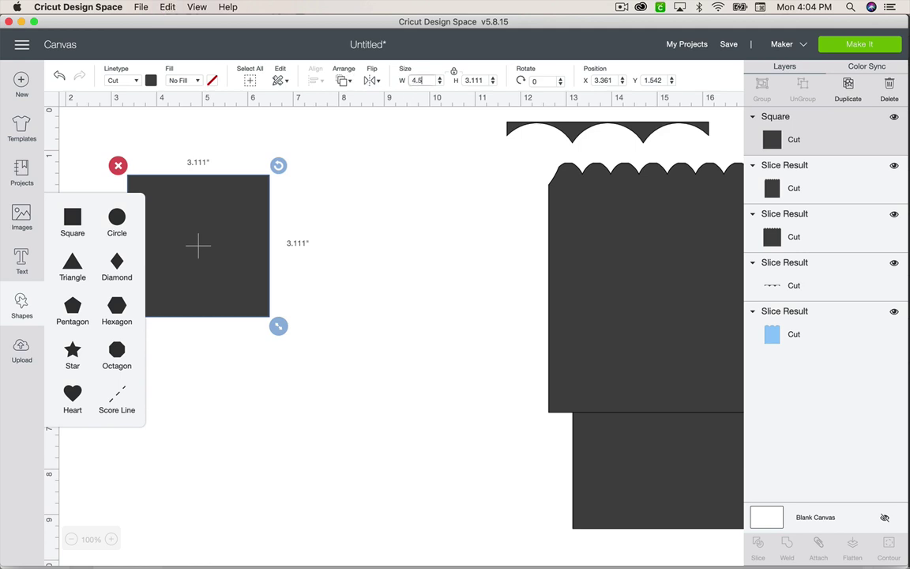
pyautogui.write('.5')
pyautogui.press('Tab')
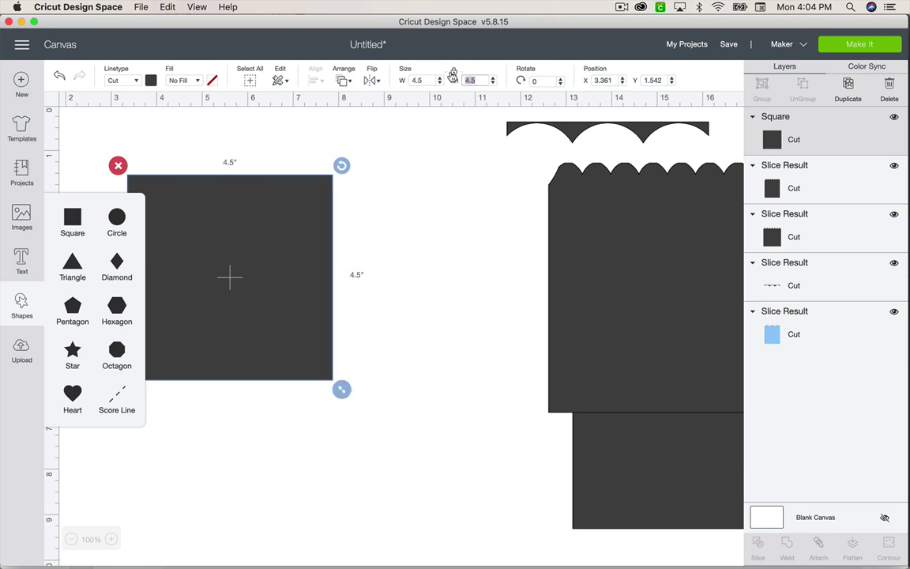
pyautogui.click(454, 72)
pyautogui.doubleClick(468, 81)
pyautogui.write('5.5')
pyautogui.press('Return')
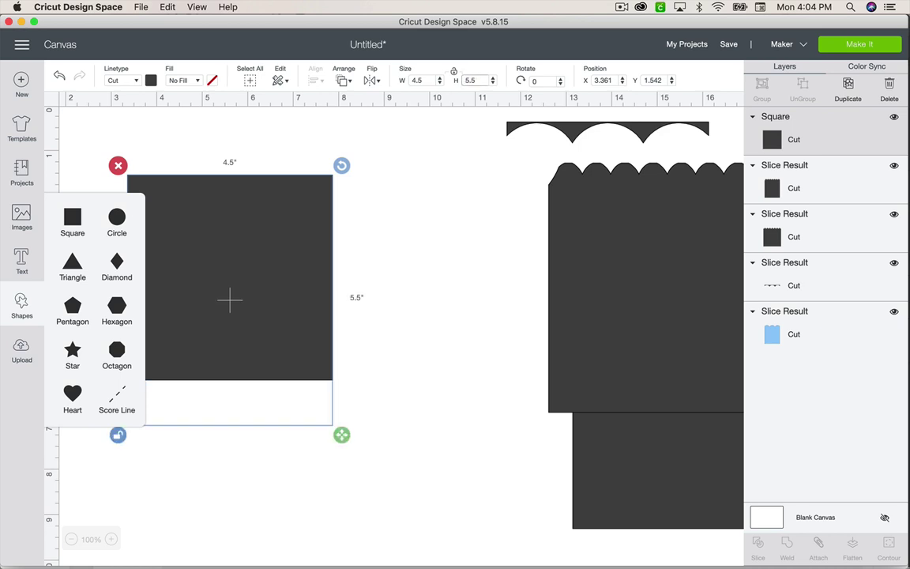
pyautogui.moveTo(252, 278); pyautogui.dragTo(403, 351)
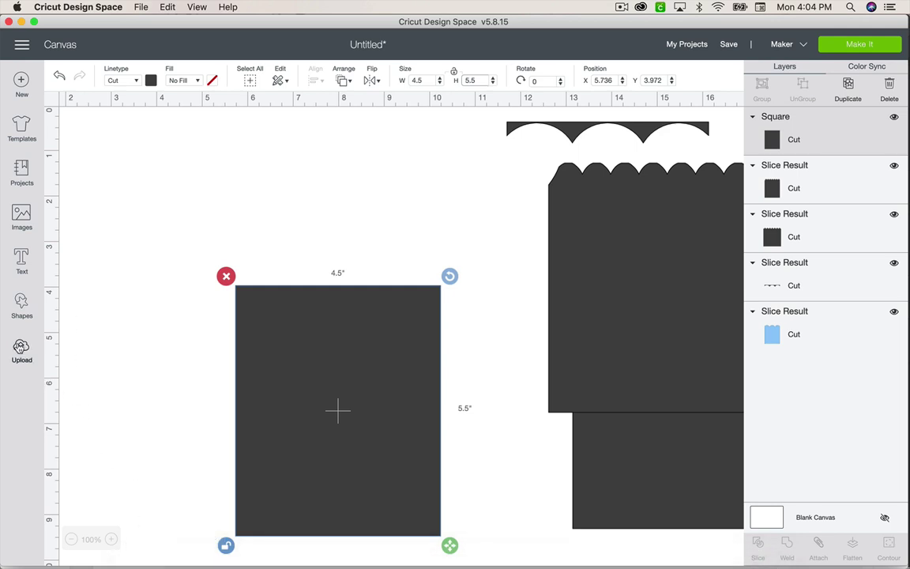
# Step: Upload and save curved_lines_design_space-16.svg as a vector image
pyautogui.click(22, 354)
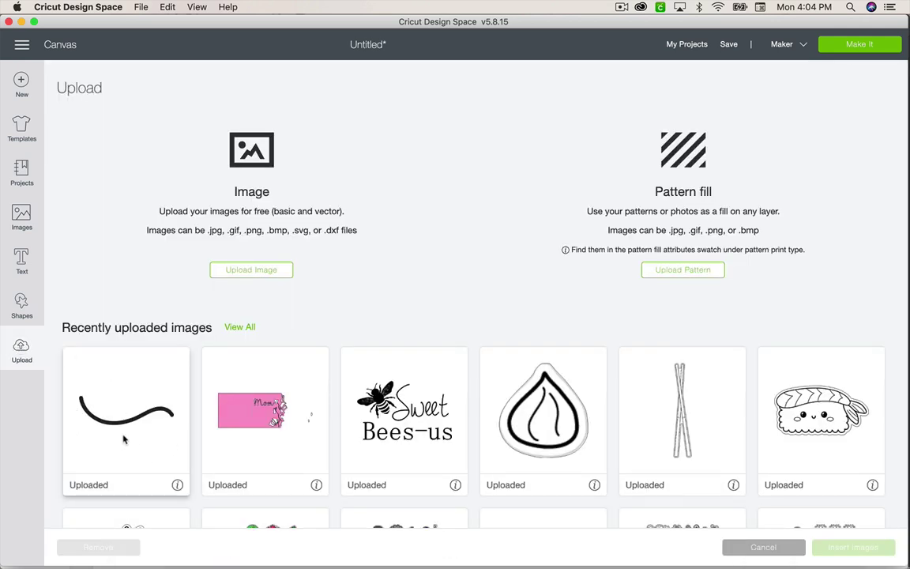
pyautogui.click(246, 270)
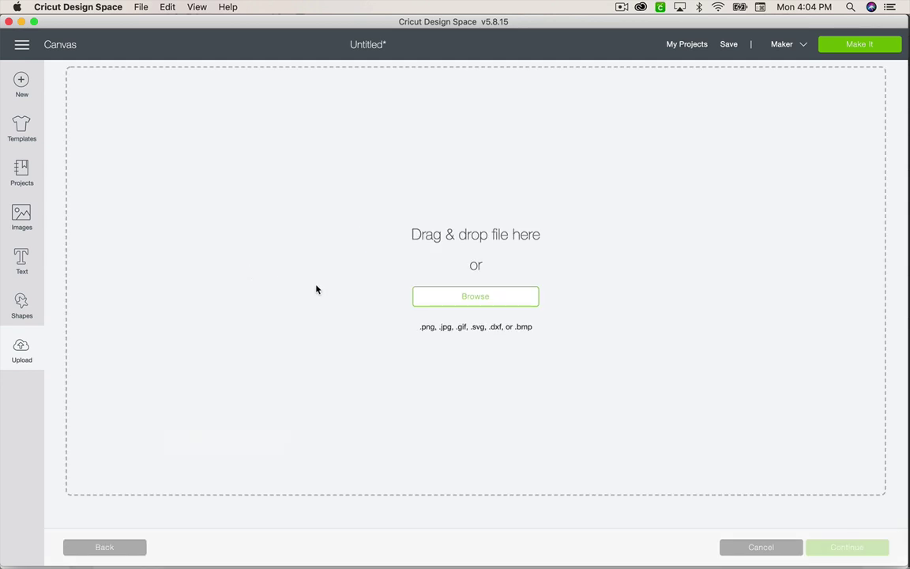
pyautogui.click(445, 298)
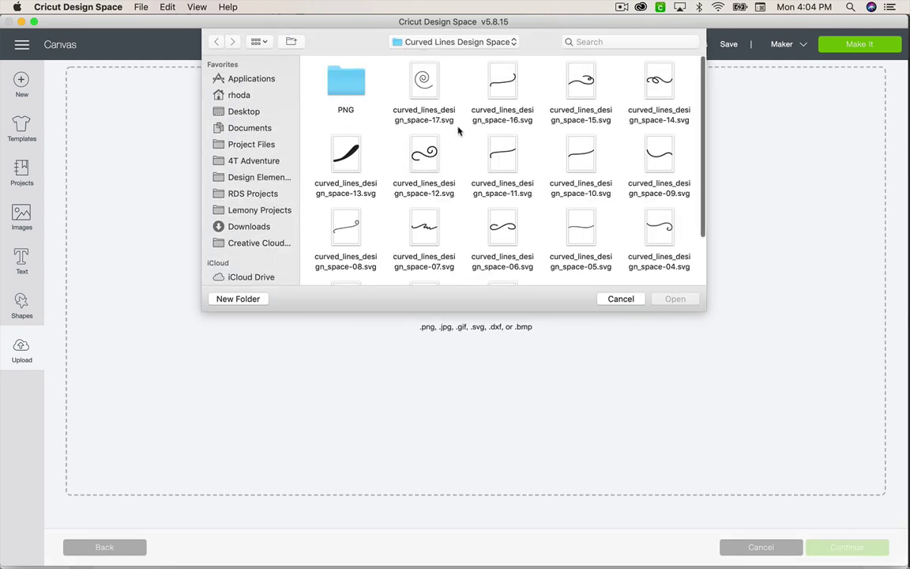
pyautogui.click(497, 83)
pyautogui.click(675, 299)
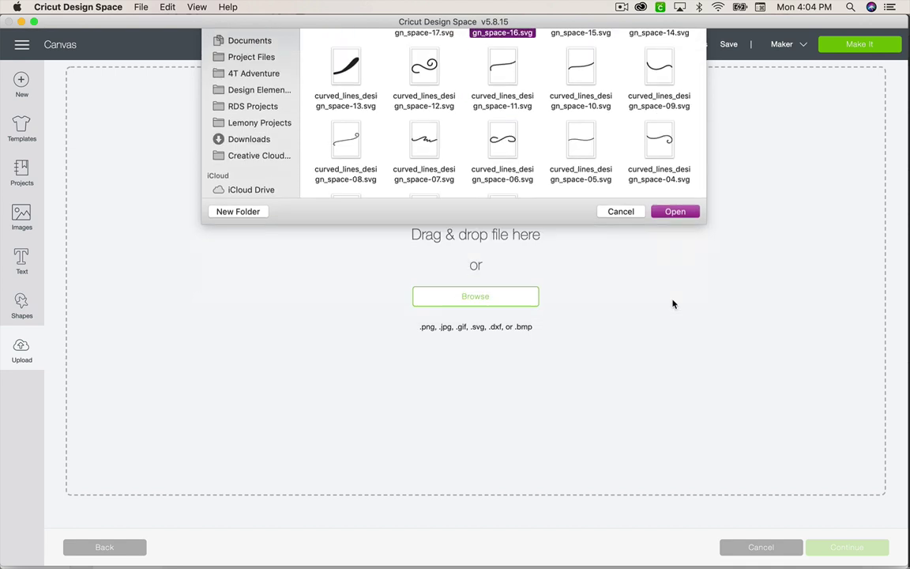
pyautogui.click(849, 547)
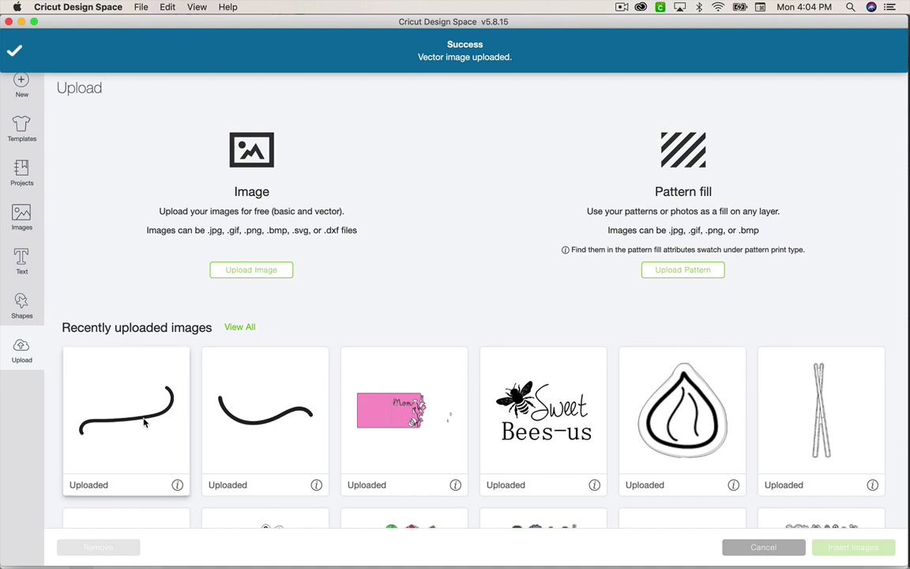
# Step: Insert the wavy line curved_lines_design_space-09 onto the canvas
pyautogui.click(144, 366)
pyautogui.click(265, 423)
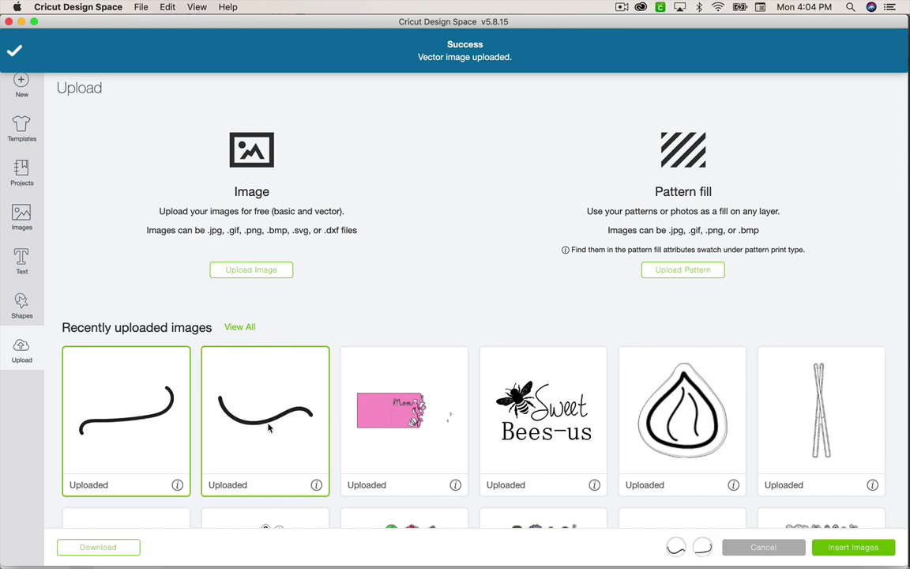
pyautogui.click(247, 412)
pyautogui.click(292, 415)
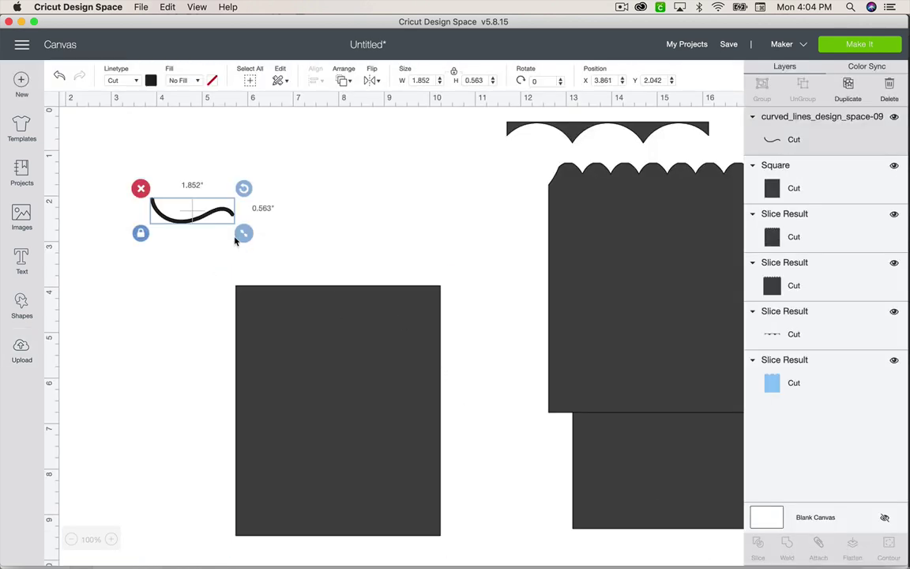
# Step: Widen the wavy line across the square's top and slice the two together
pyautogui.moveTo(221, 218)
pyautogui.mouseDown()
pyautogui.moveTo(295, 247)
pyautogui.moveTo(400, 252)
pyautogui.moveTo(407, 268)
pyautogui.mouseUp()
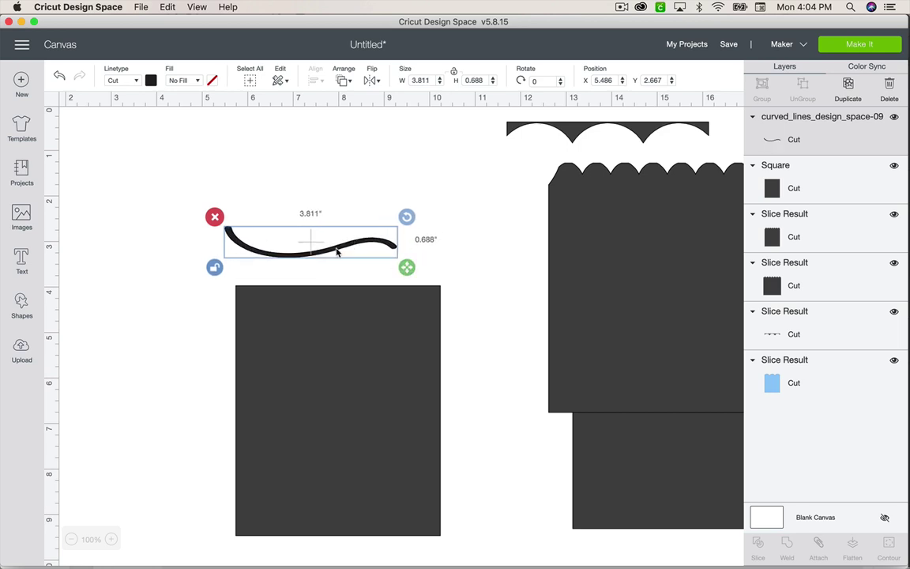
pyautogui.moveTo(337, 252)
pyautogui.mouseDown()
pyautogui.moveTo(349, 319)
pyautogui.moveTo(344, 309)
pyautogui.mouseUp()
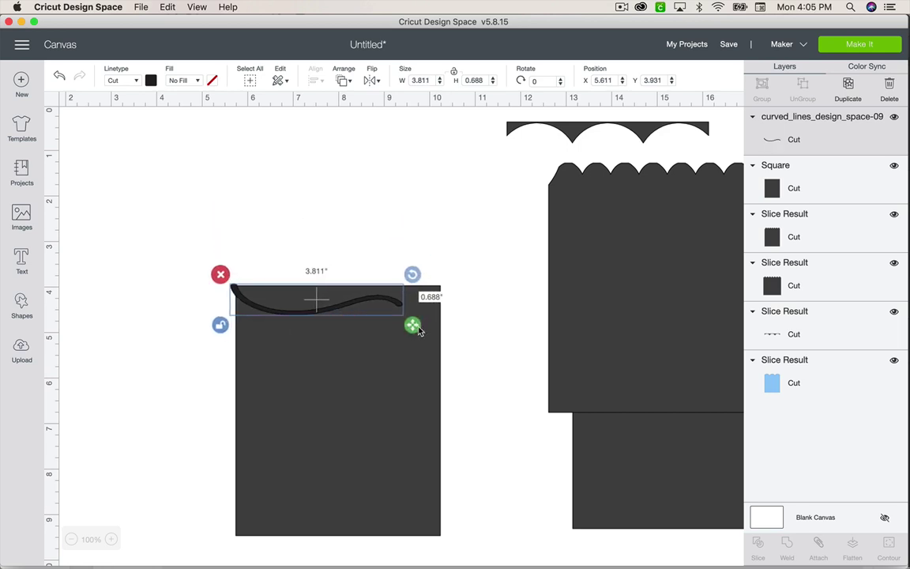
pyautogui.moveTo(418, 329); pyautogui.dragTo(460, 329)
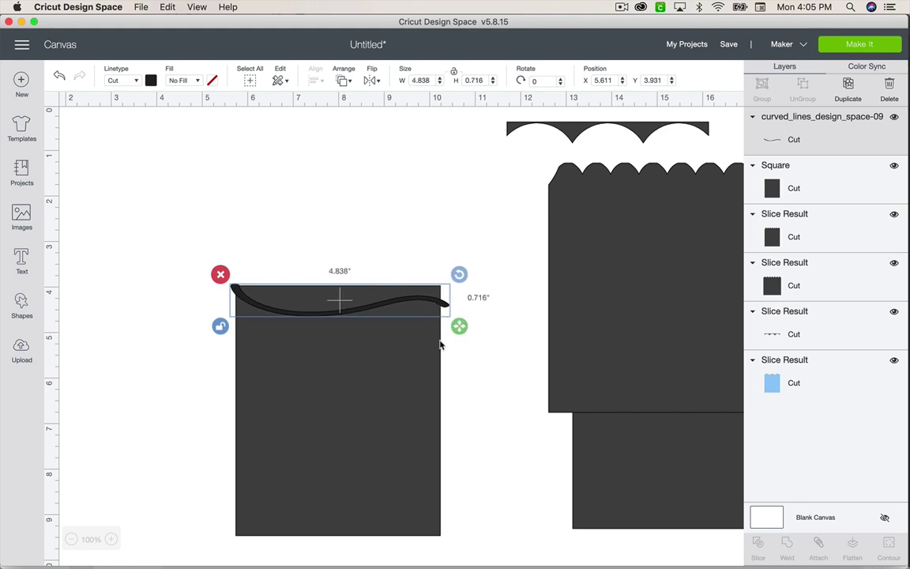
pyautogui.click(179, 212)
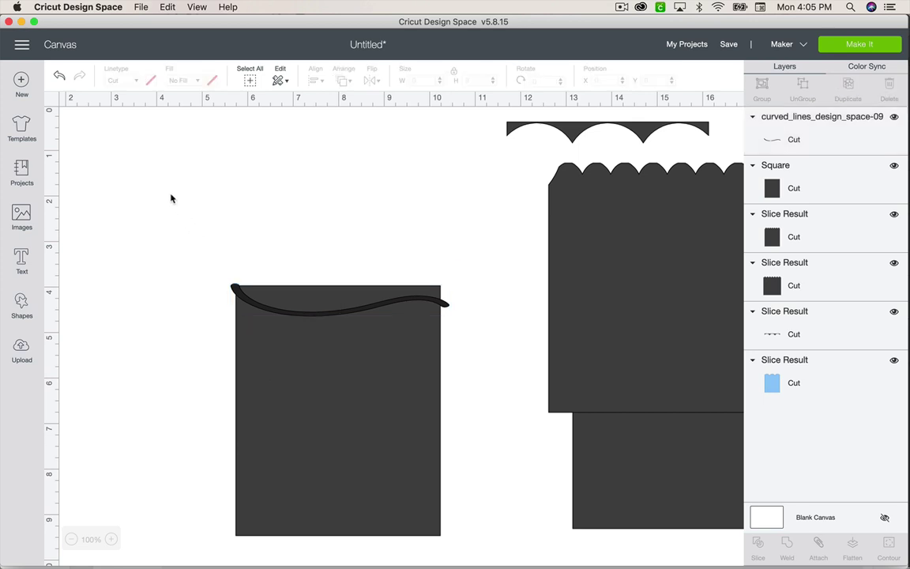
pyautogui.moveTo(171, 199); pyautogui.dragTo(357, 381)
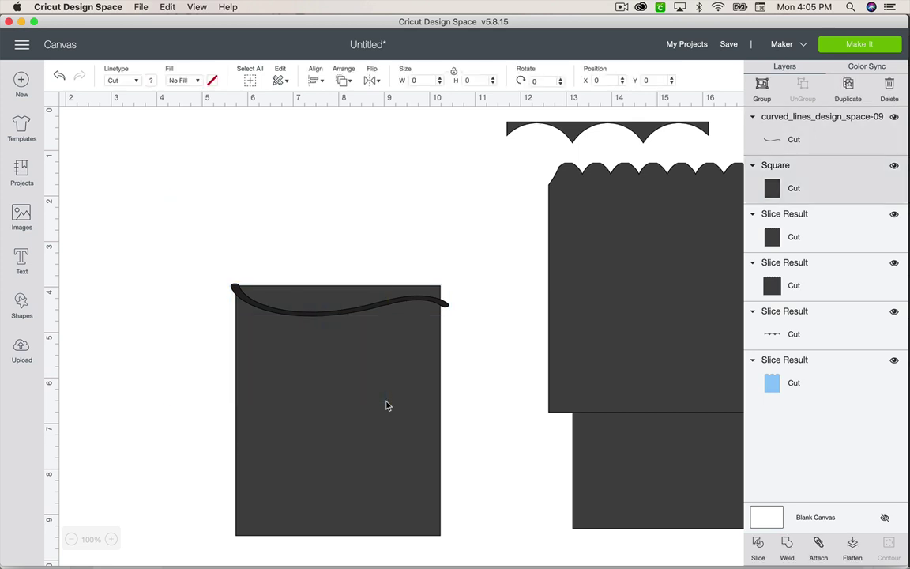
pyautogui.click(760, 544)
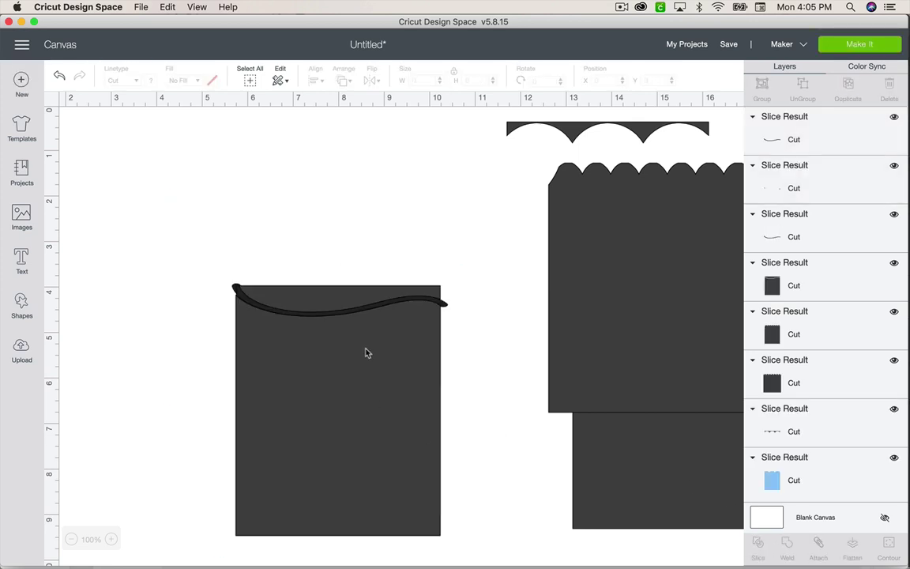
# Step: Delete the leftover wavy slice pieces, keeping the 4.5 × 5.5 panel, and move it up-left
pyautogui.click(324, 294)
pyautogui.press('Delete')
pyautogui.click(319, 300)
pyautogui.press('Delete')
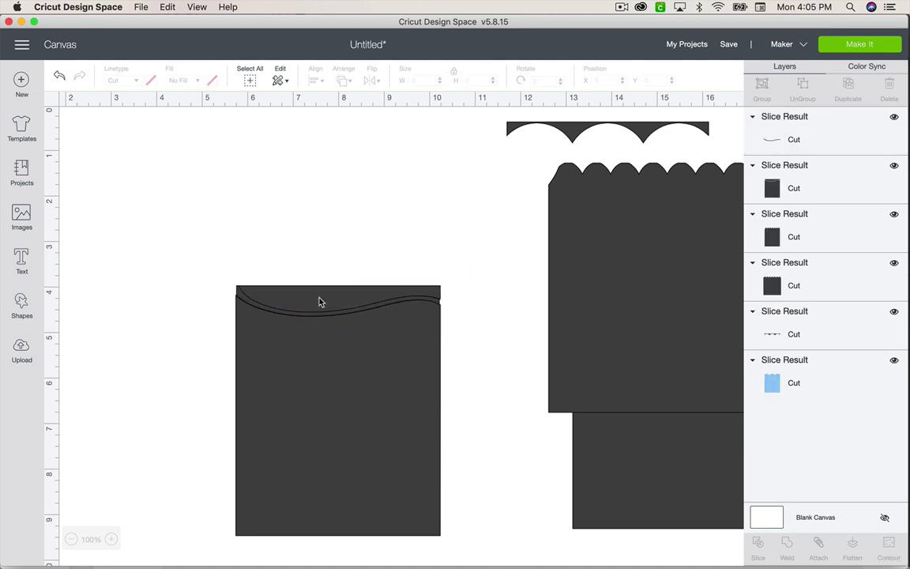
pyautogui.click(320, 302)
pyautogui.press('Delete')
pyautogui.click(320, 304)
pyautogui.press('Delete')
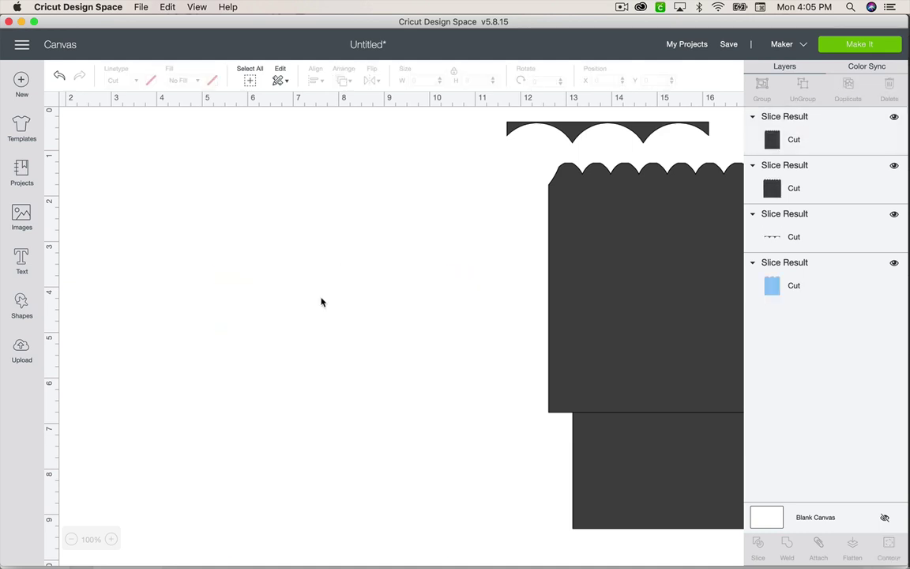
pyautogui.press('super+z')
pyautogui.moveTo(357, 325); pyautogui.dragTo(241, 220)
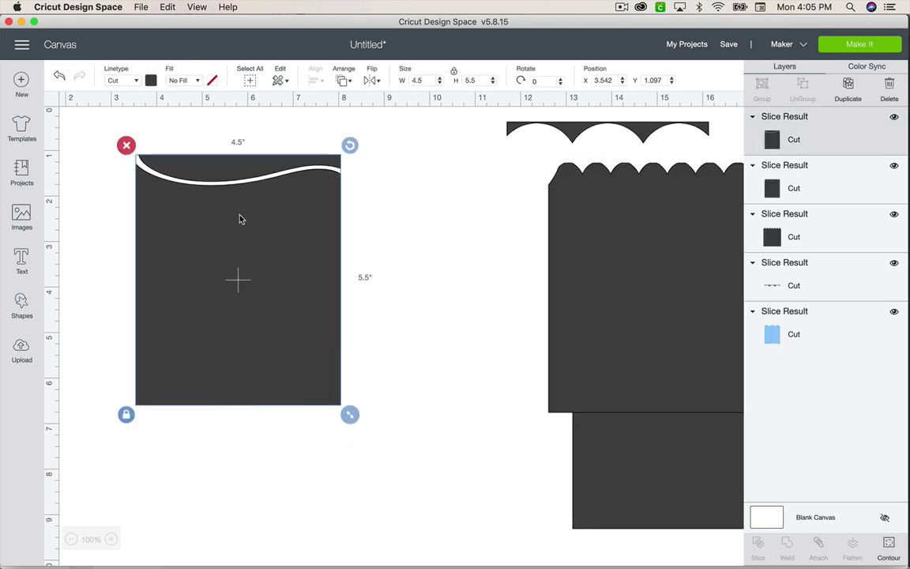
# Step: Hide the contour of the top wavy sliver so the panel measures 4.5 × 5.29 inches
pyautogui.click(889, 543)
pyautogui.click(480, 161)
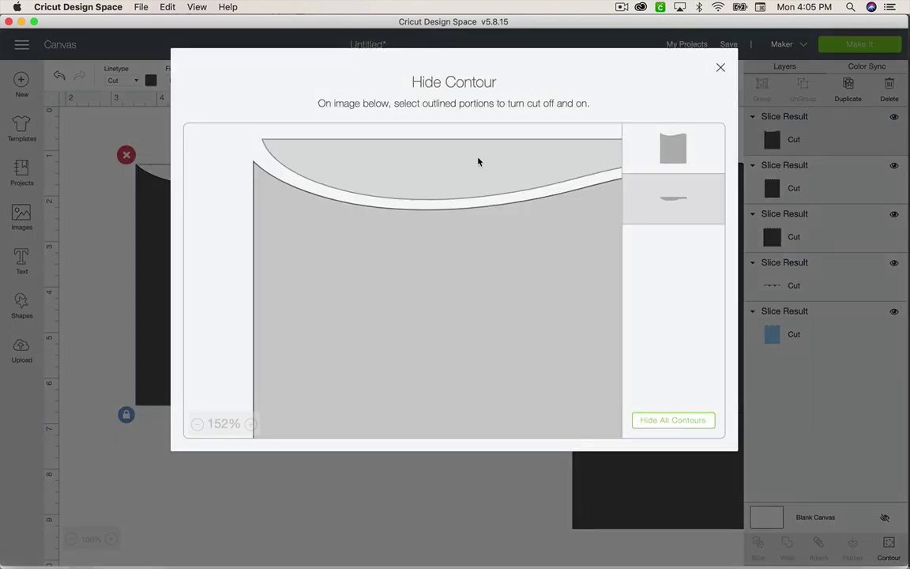
pyautogui.click(721, 67)
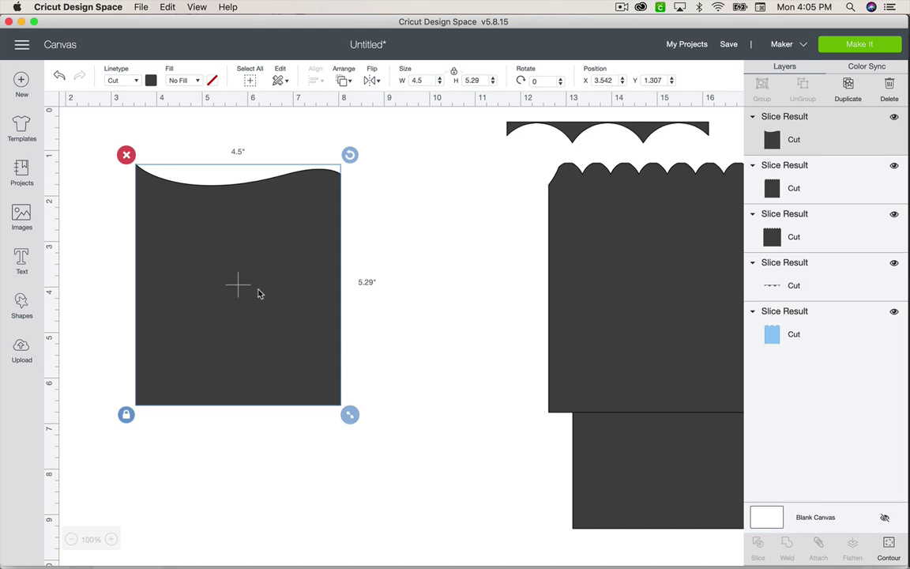
pyautogui.moveTo(260, 294)
pyautogui.mouseDown()
pyautogui.moveTo(230, 307)
pyautogui.moveTo(230, 296)
pyautogui.mouseUp()
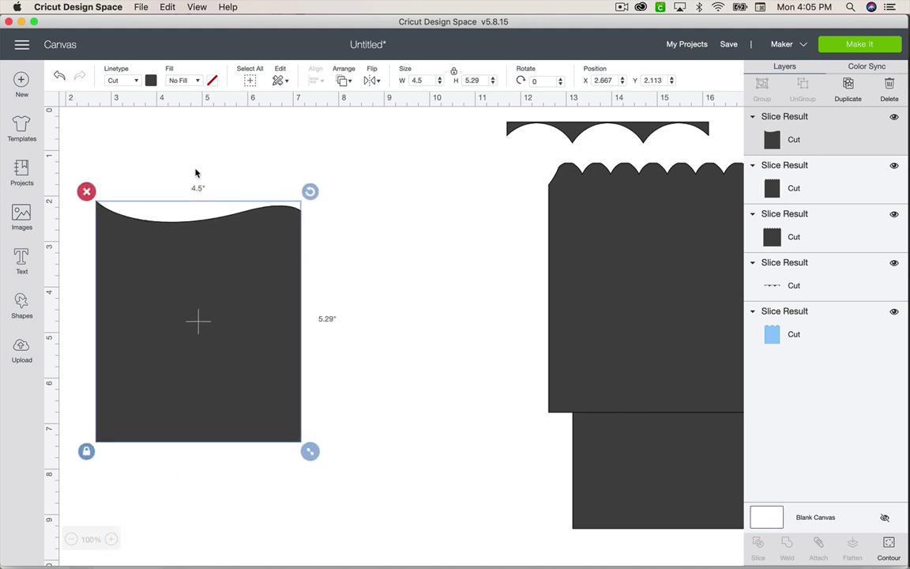
# Step: Rotate the panel to 260°, squash it to 6.242 × 2.008 inches, and move it top-left
pyautogui.moveTo(310, 190)
pyautogui.mouseDown()
pyautogui.moveTo(59, 116)
pyautogui.moveTo(55, 127)
pyautogui.mouseUp()
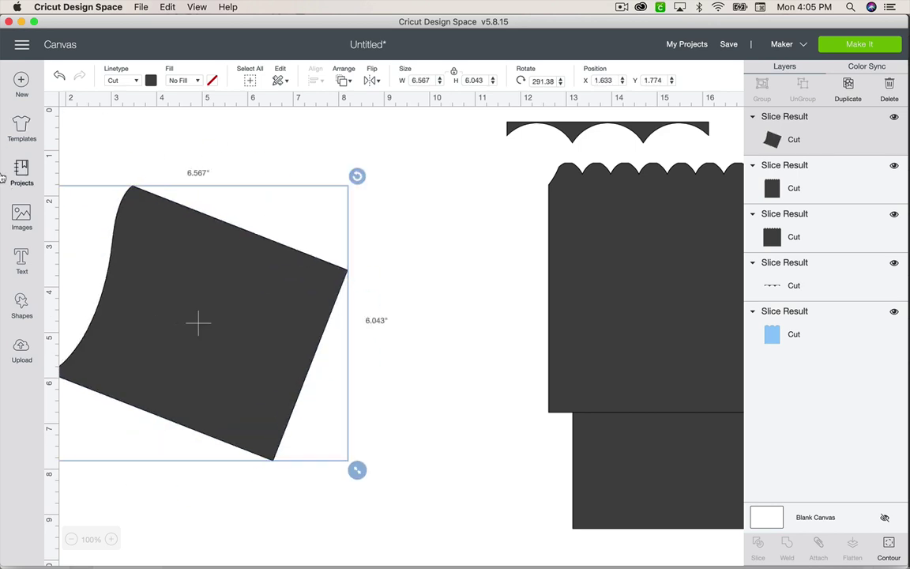
pyautogui.moveTo(242, 307); pyautogui.dragTo(336, 302)
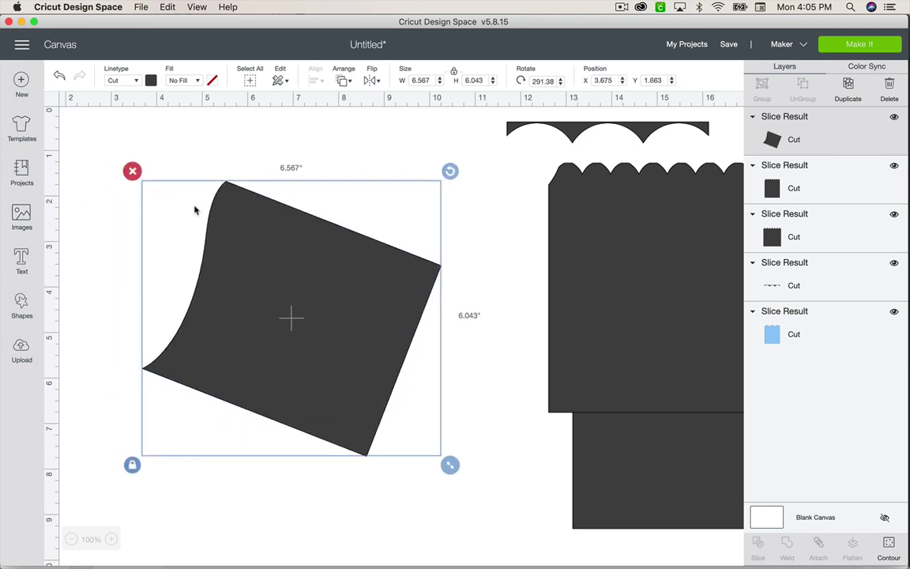
pyautogui.moveTo(449, 171); pyautogui.dragTo(366, 149)
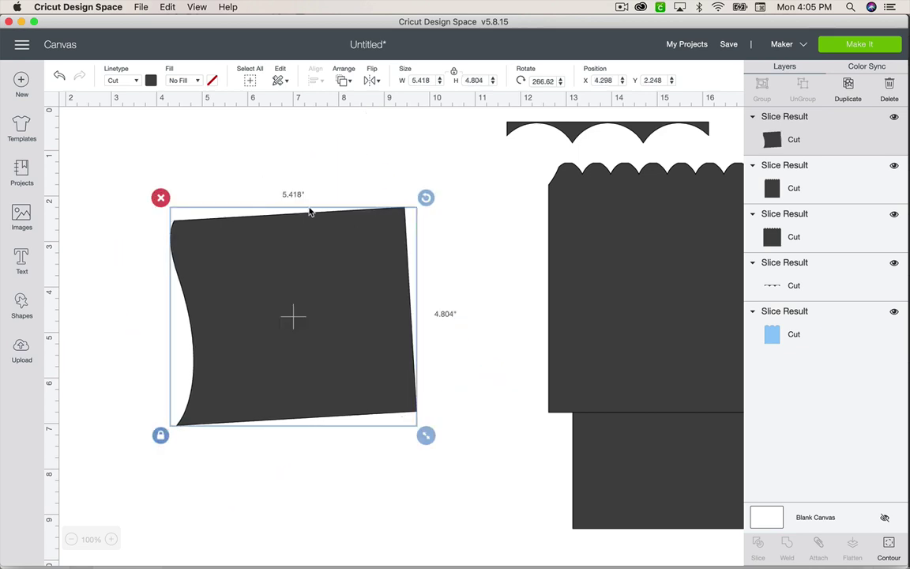
pyautogui.moveTo(276, 226); pyautogui.dragTo(290, 124)
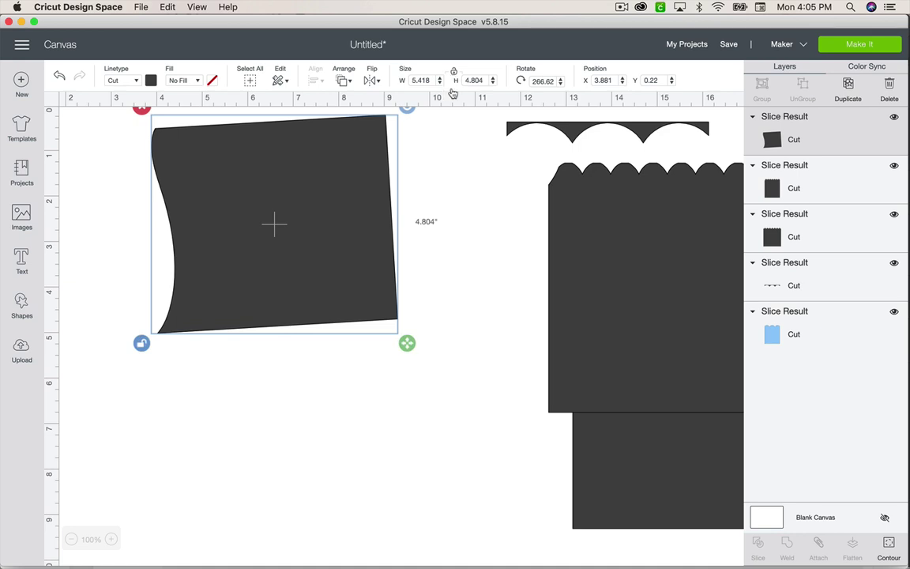
pyautogui.moveTo(408, 343); pyautogui.dragTo(439, 180)
pyautogui.moveTo(362, 143); pyautogui.dragTo(349, 335)
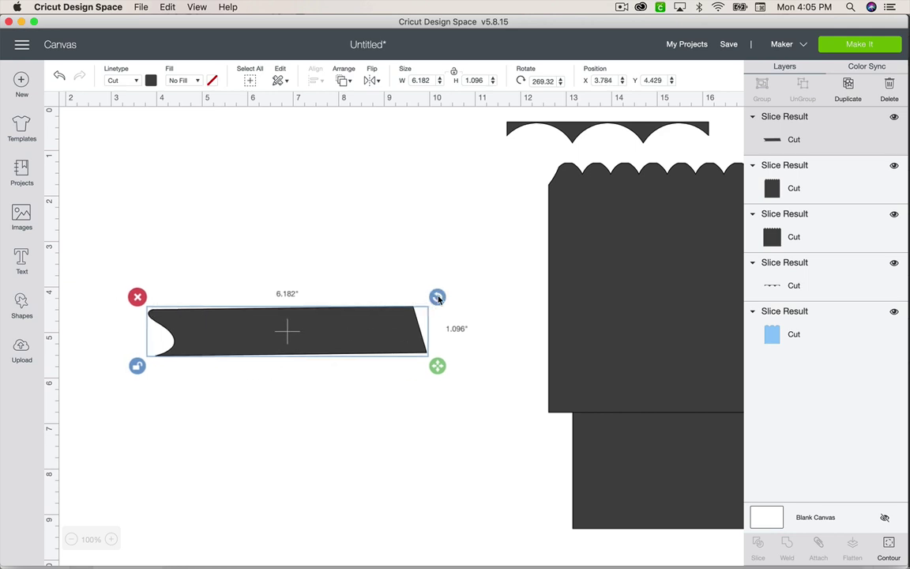
pyautogui.moveTo(437, 297); pyautogui.dragTo(442, 267)
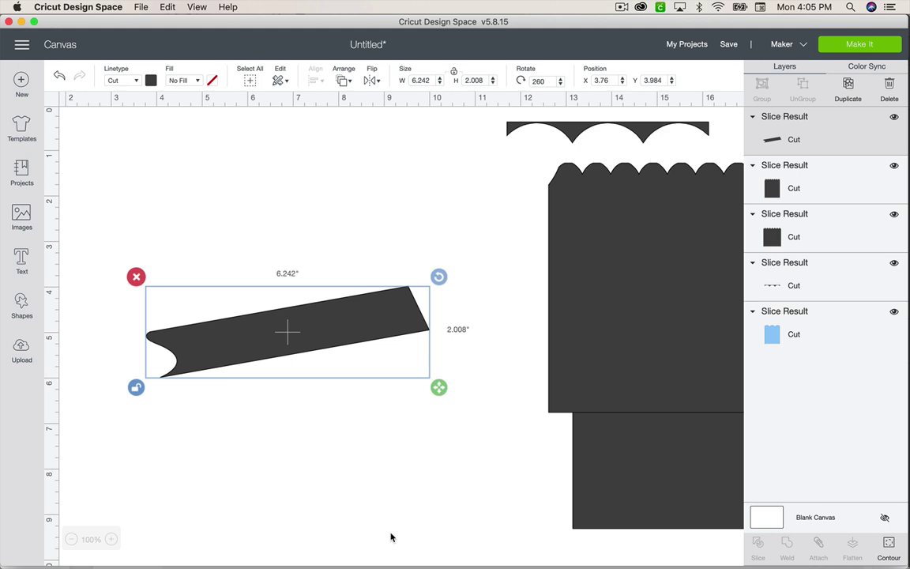
pyautogui.moveTo(224, 321); pyautogui.dragTo(226, 180)
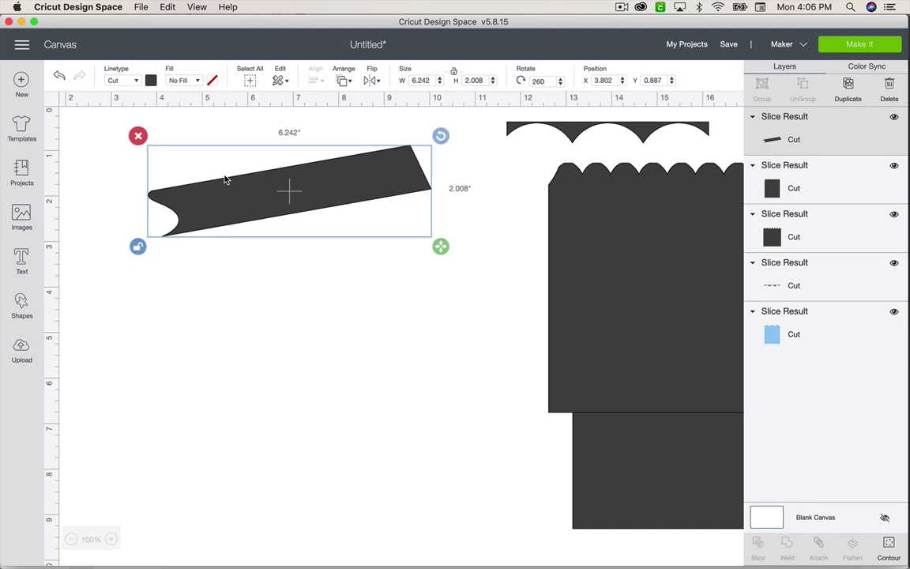